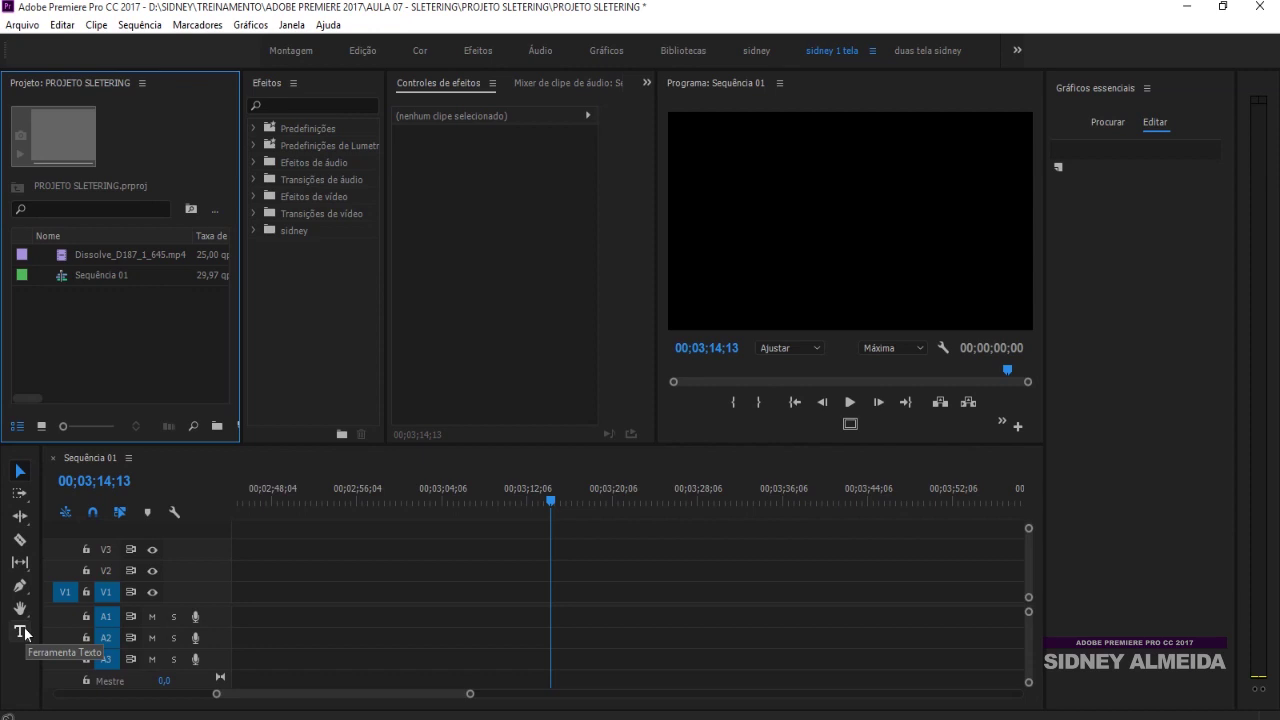
# - Start a new legacy title from the File menu, then cancel the dialog without creating it
pyautogui.hotkey('alt', 'e')
pyautogui.press('Escape')
pyautogui.click(20, 26)
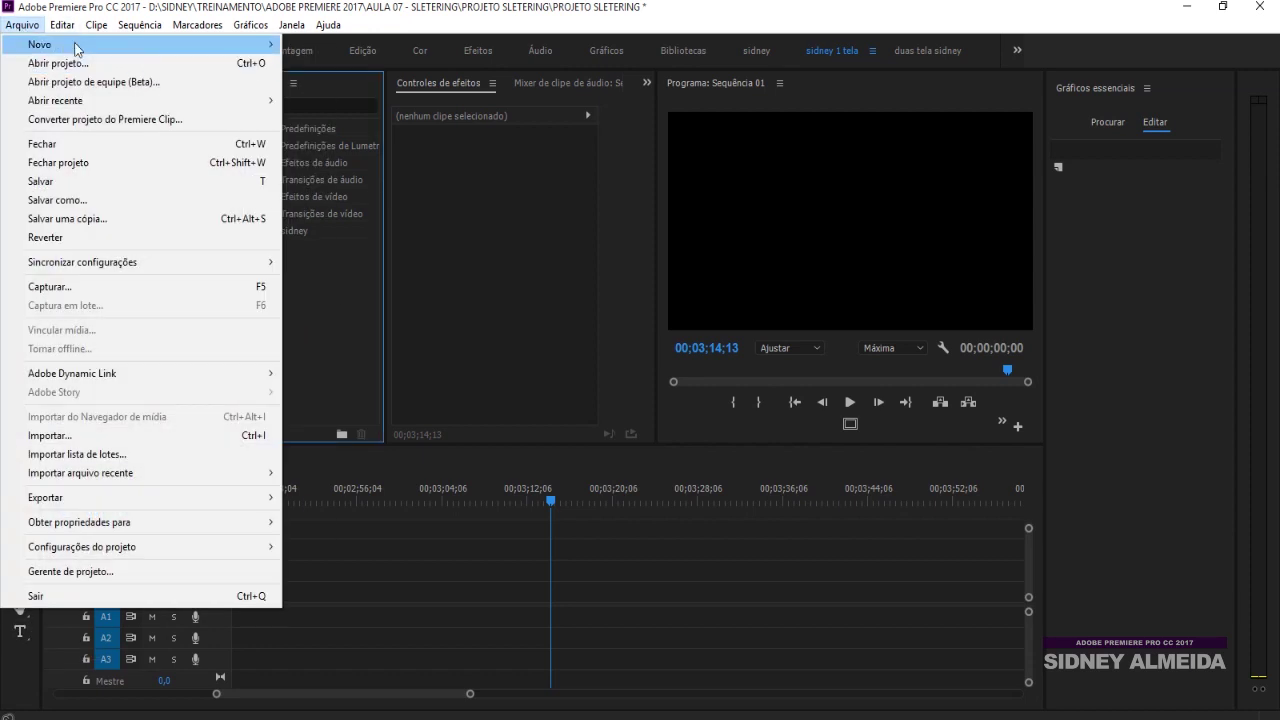
pyautogui.moveTo(76, 48)
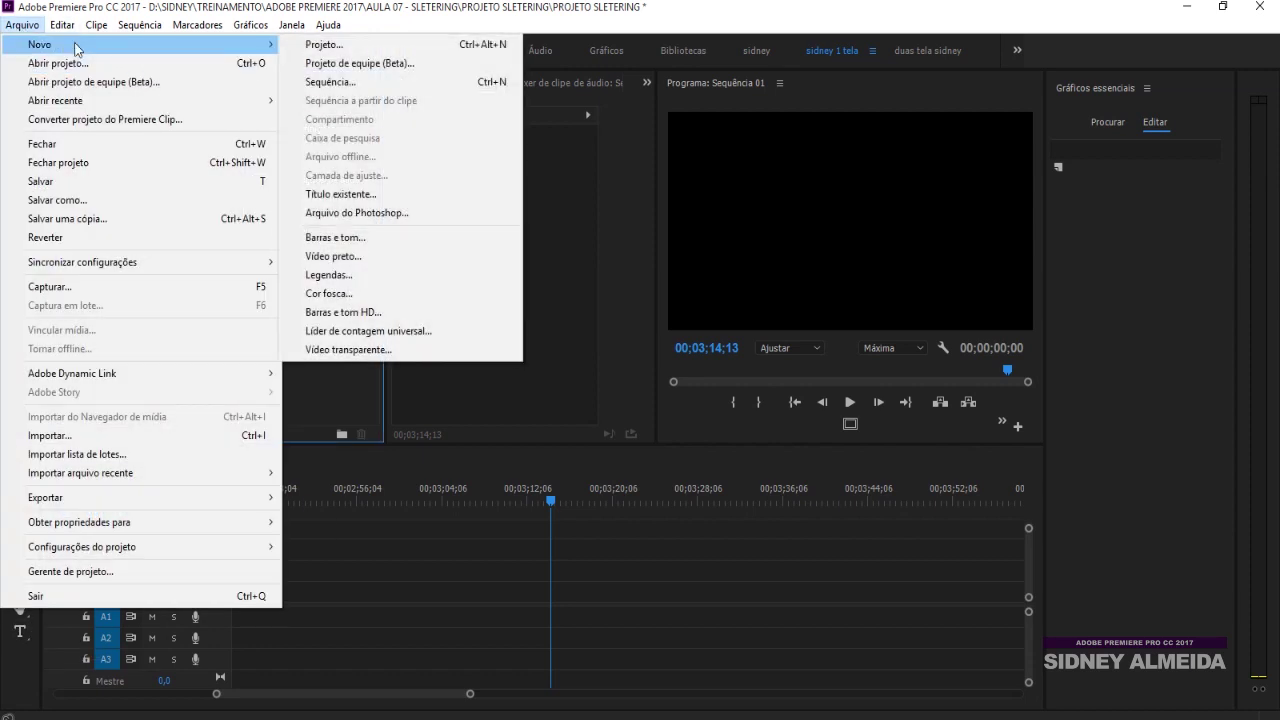
pyautogui.click(363, 198)
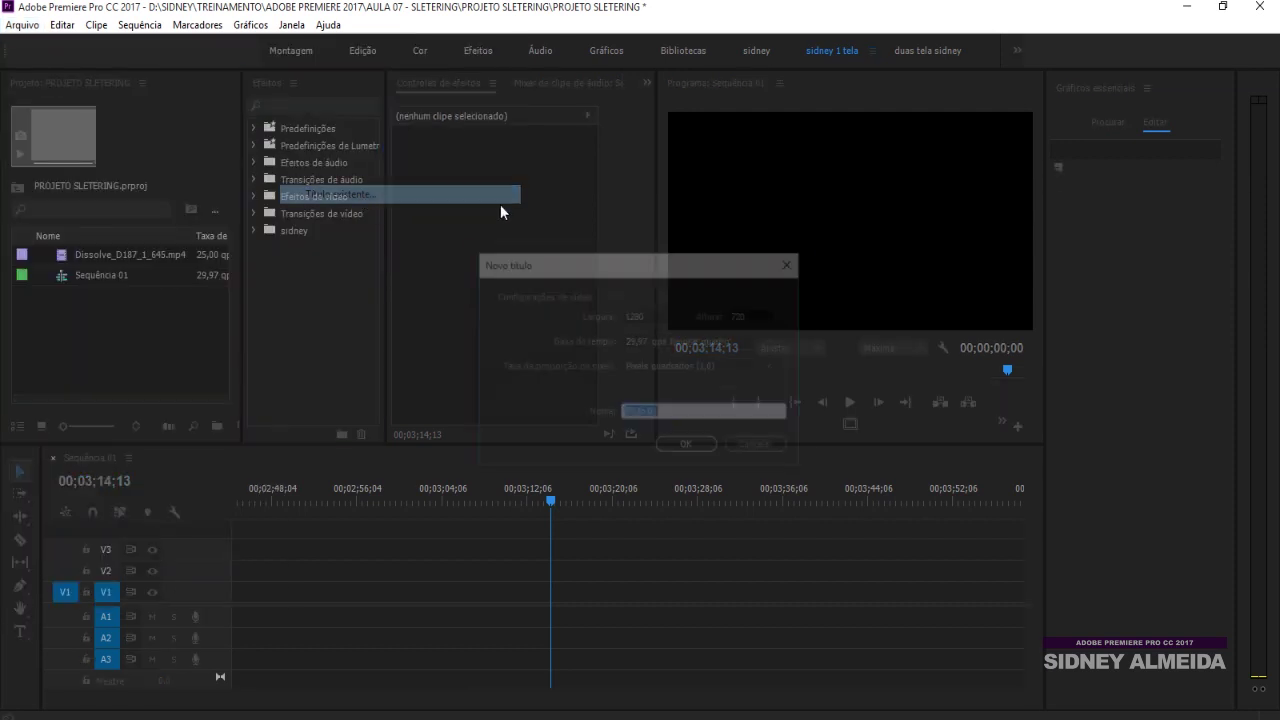
pyautogui.click(794, 266)
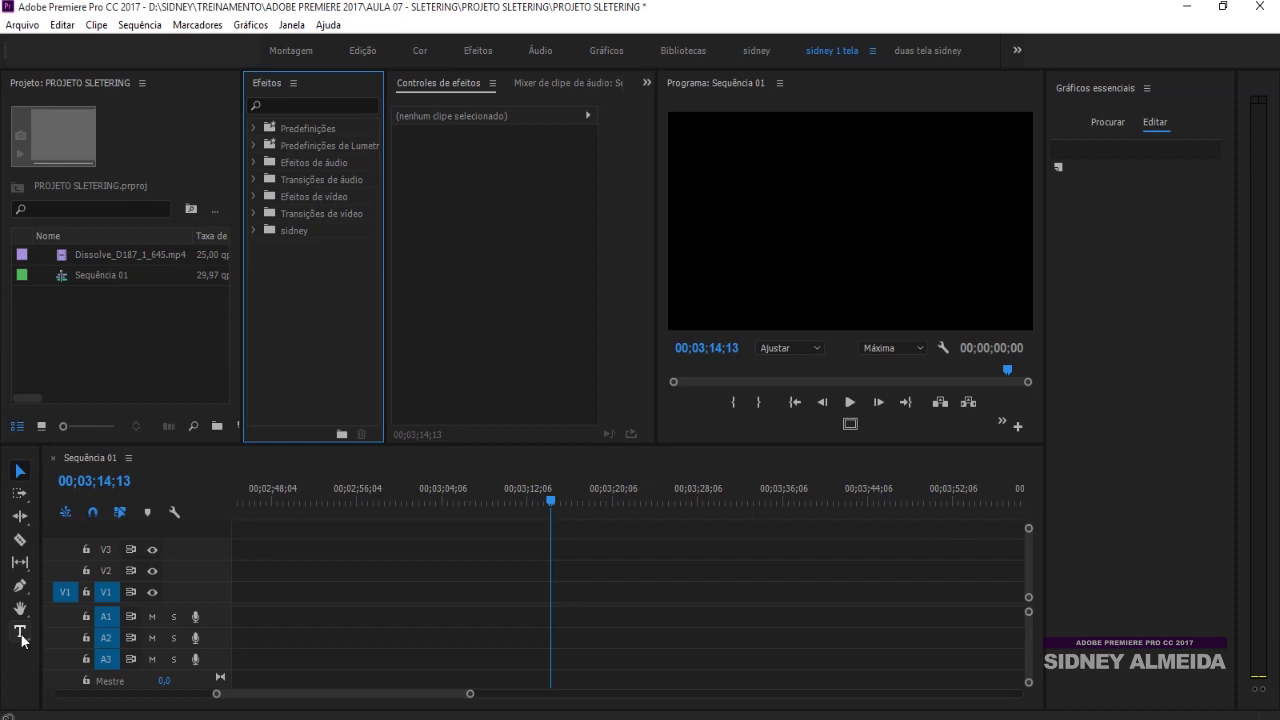
# - Drag Dissolve_D187_1_645.mp4 onto track V1, keeping the existing sequence settings
pyautogui.click(88, 326)
pyautogui.click(60, 256)
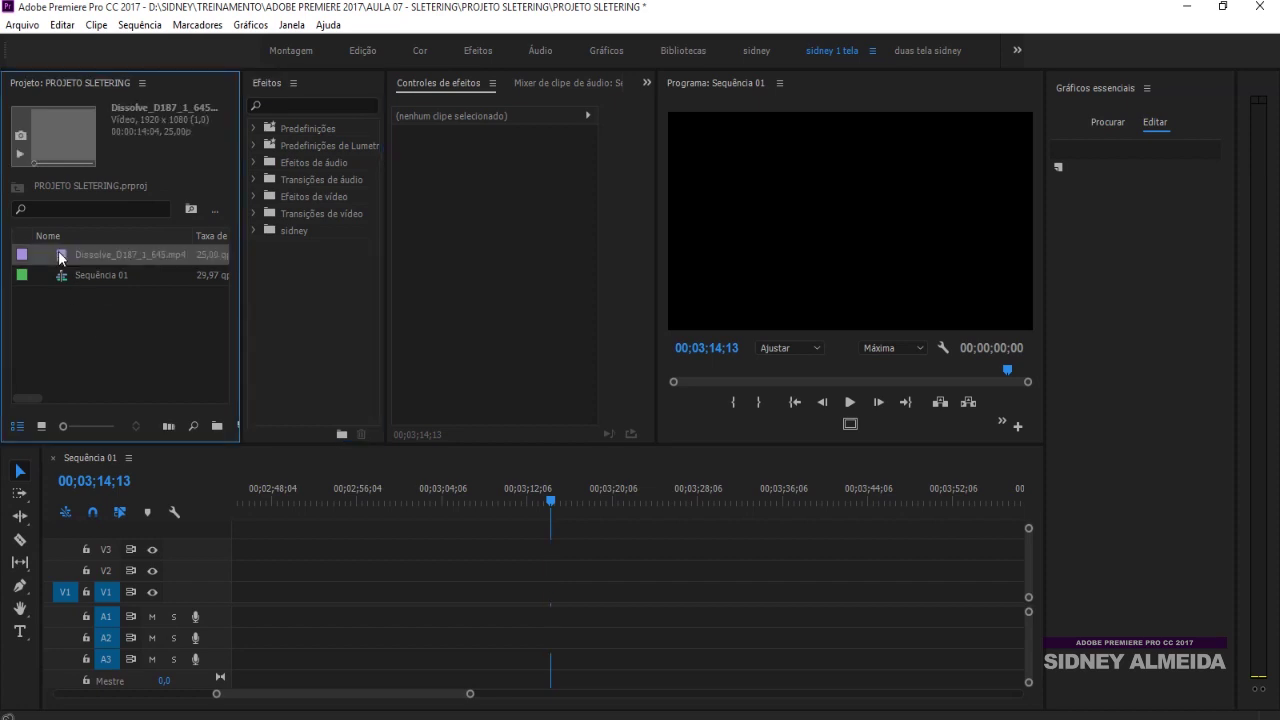
pyautogui.moveTo(62, 262); pyautogui.dragTo(372, 598)
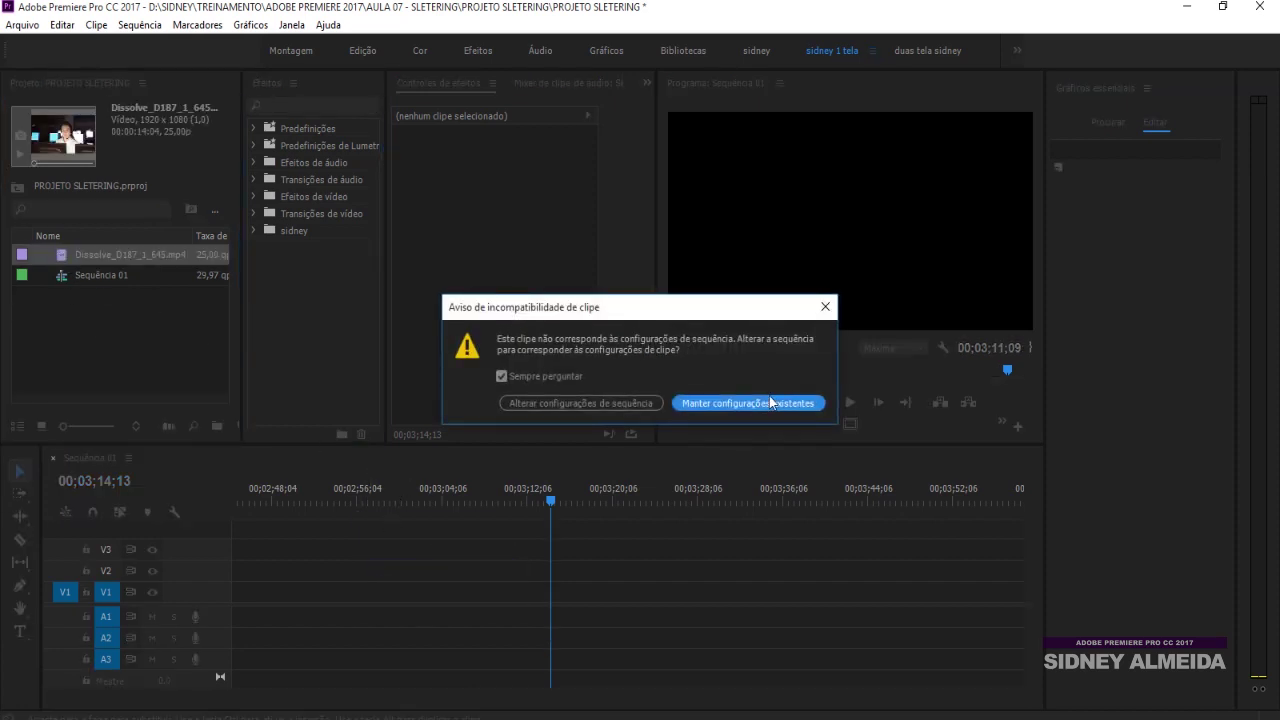
pyautogui.click(771, 403)
# - Park the playhead at 00;02;58;13 inside the clip and enlarge the Program monitor
pyautogui.click(620, 500)
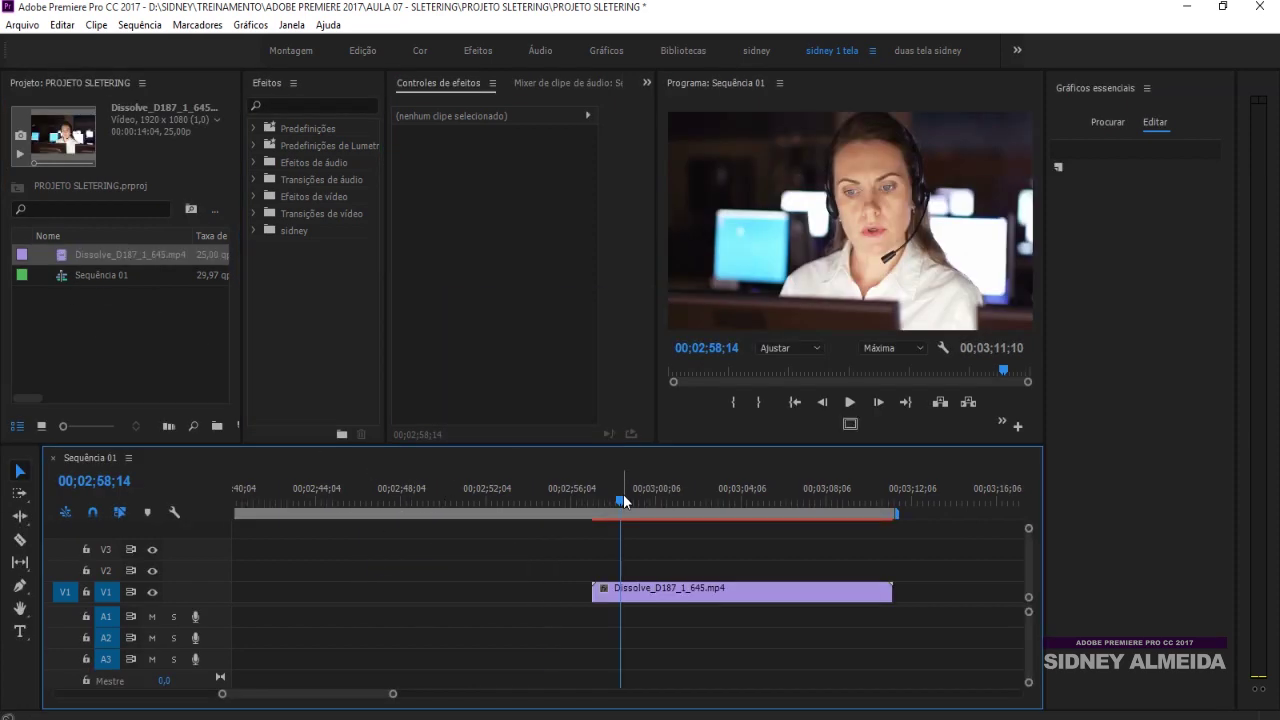
pyautogui.moveTo(622, 500); pyautogui.dragTo(619, 501)
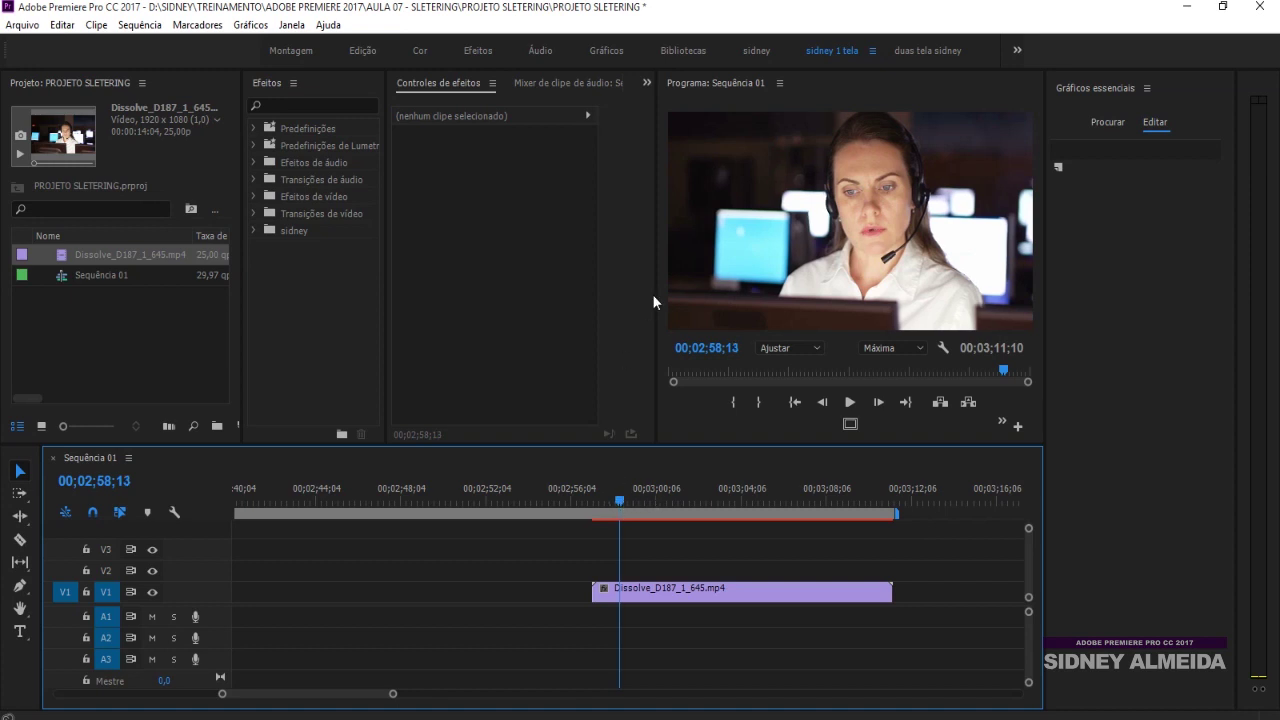
pyautogui.moveTo(656, 294); pyautogui.dragTo(525, 320)
pyautogui.moveTo(732, 446); pyautogui.dragTo(718, 513)
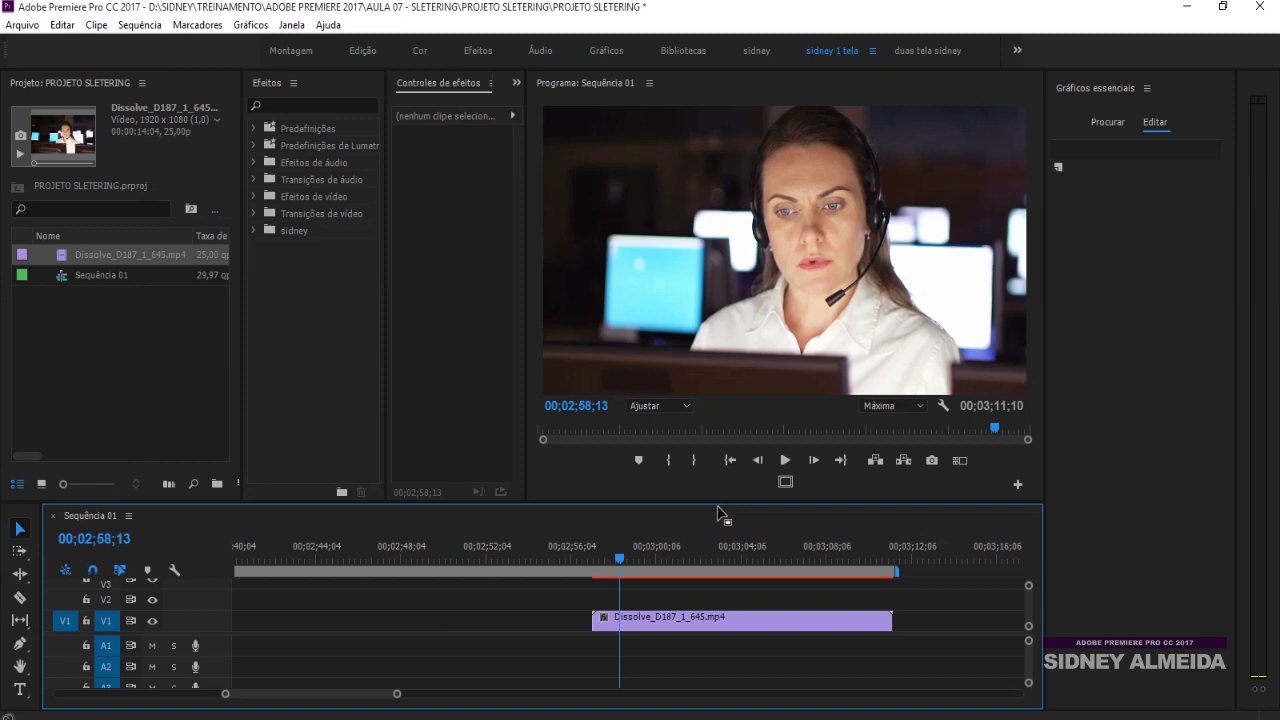
# - Type 'Segurança Institucional' over the frame with the Type tool, then widen the Effects and Effect Controls panels
pyautogui.click(19, 688)
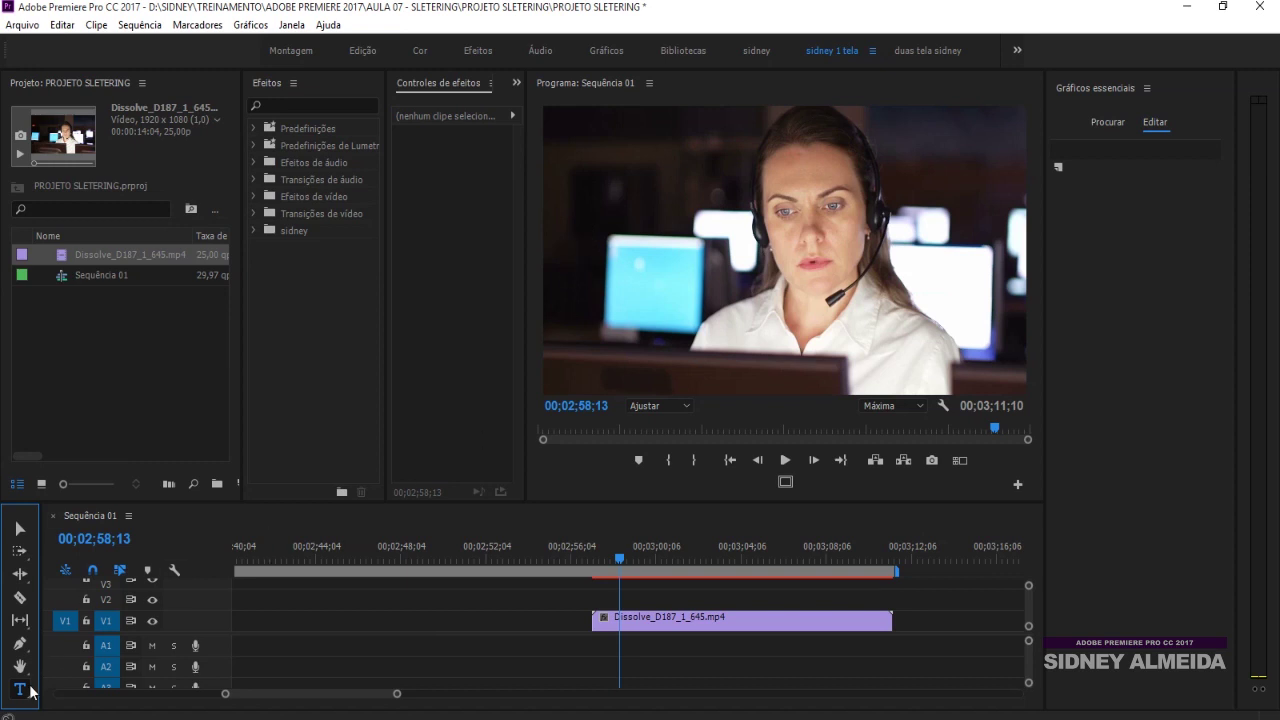
pyautogui.click(584, 212)
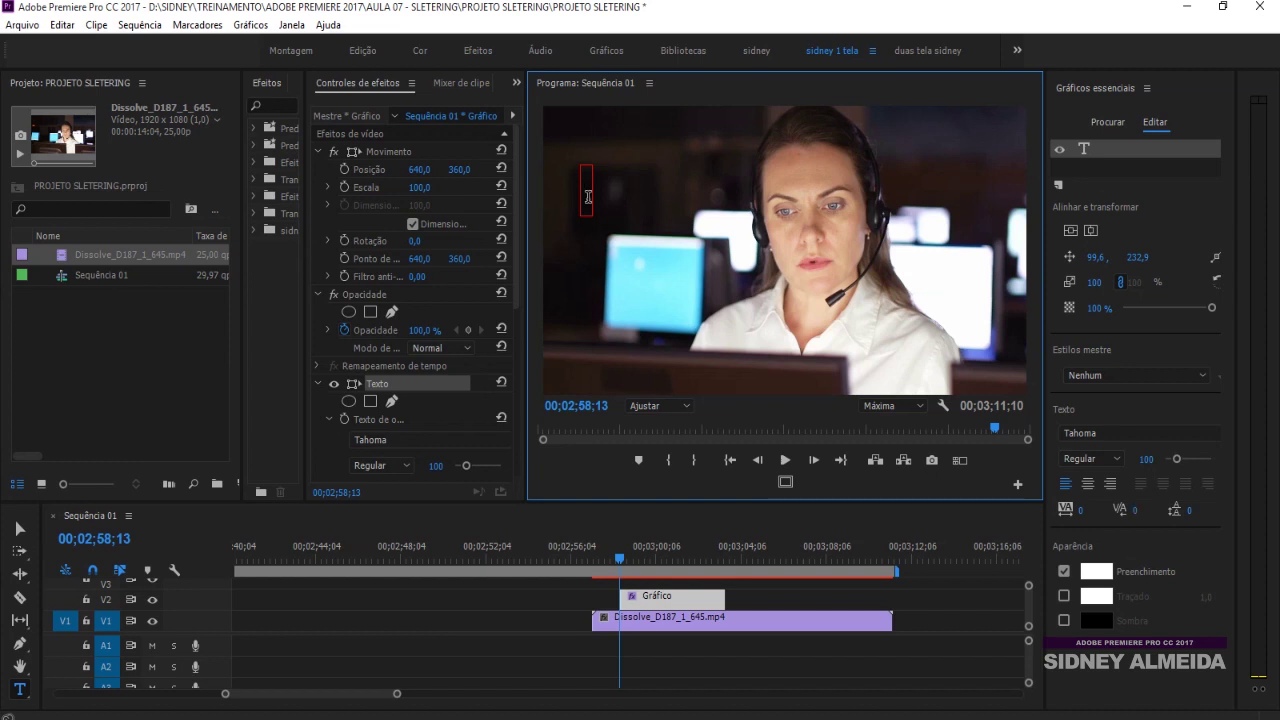
pyautogui.write('Segurança ')
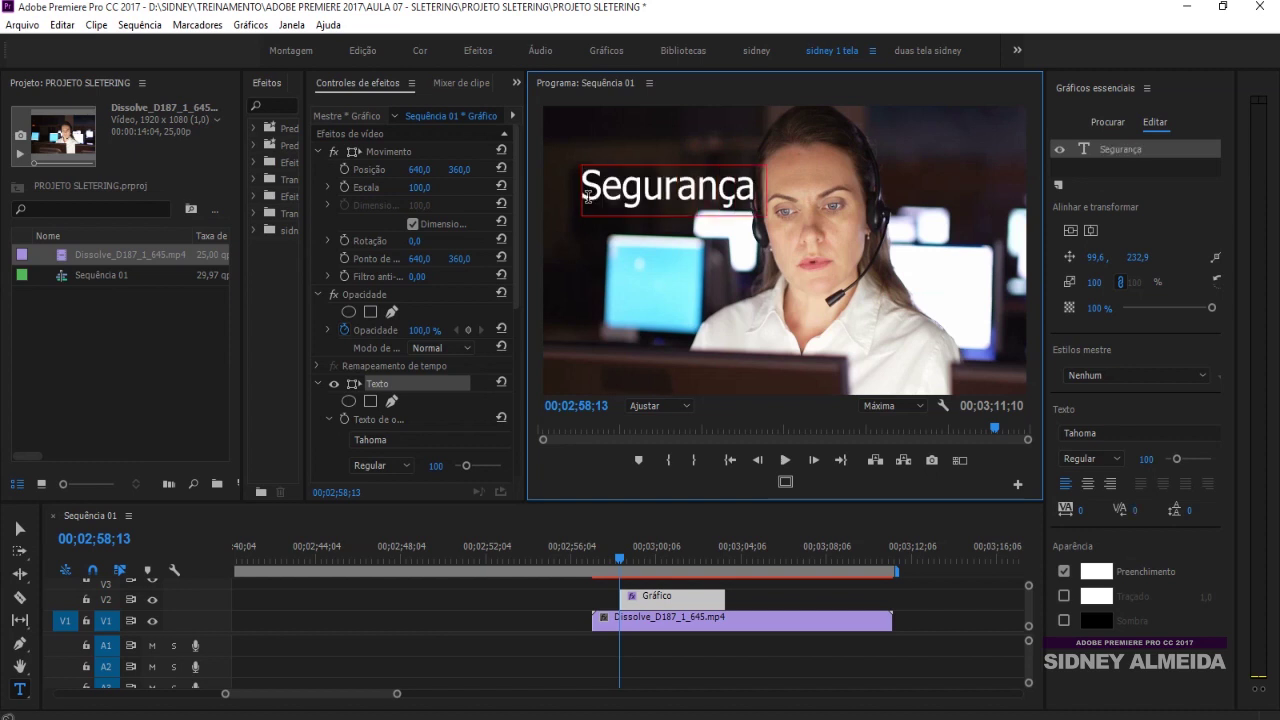
pyautogui.write('Instituci')
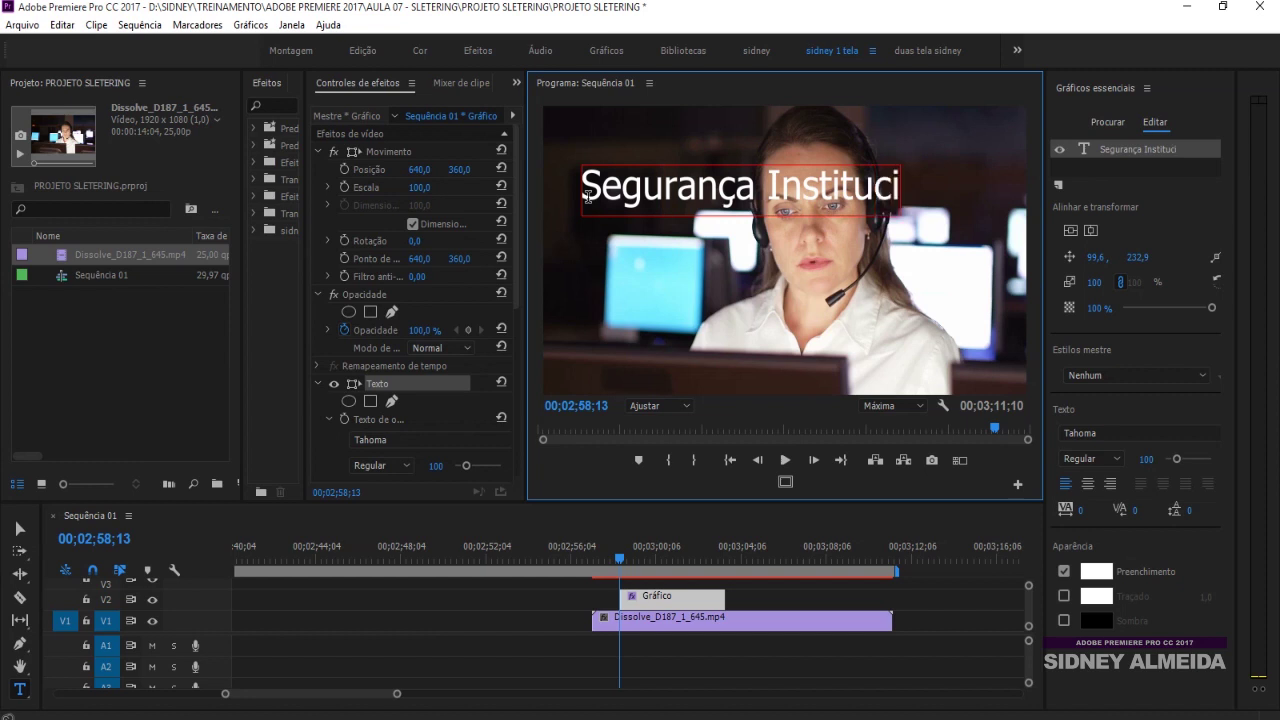
pyautogui.write('onal')
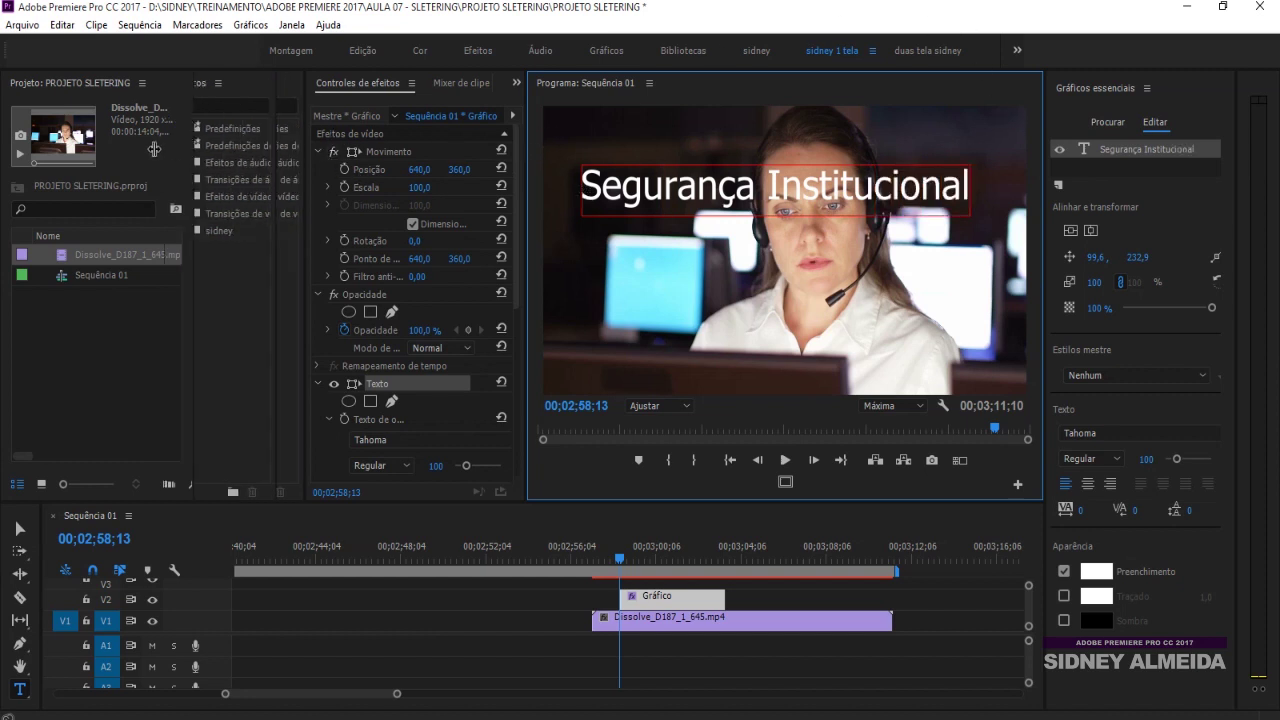
pyautogui.moveTo(244, 148); pyautogui.dragTo(155, 148)
pyautogui.moveTo(306, 135); pyautogui.dragTo(270, 135)
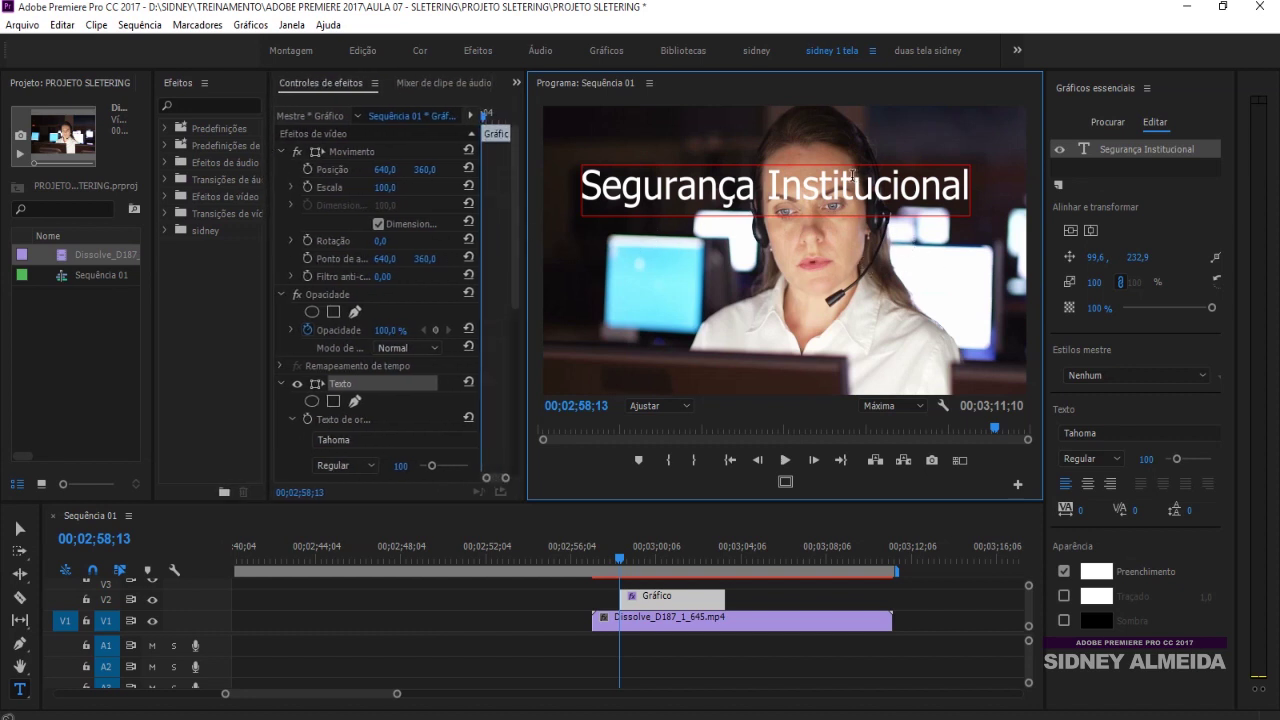
# - Scale the title to 76% and drag it down into the lower third
pyautogui.click(22, 529)
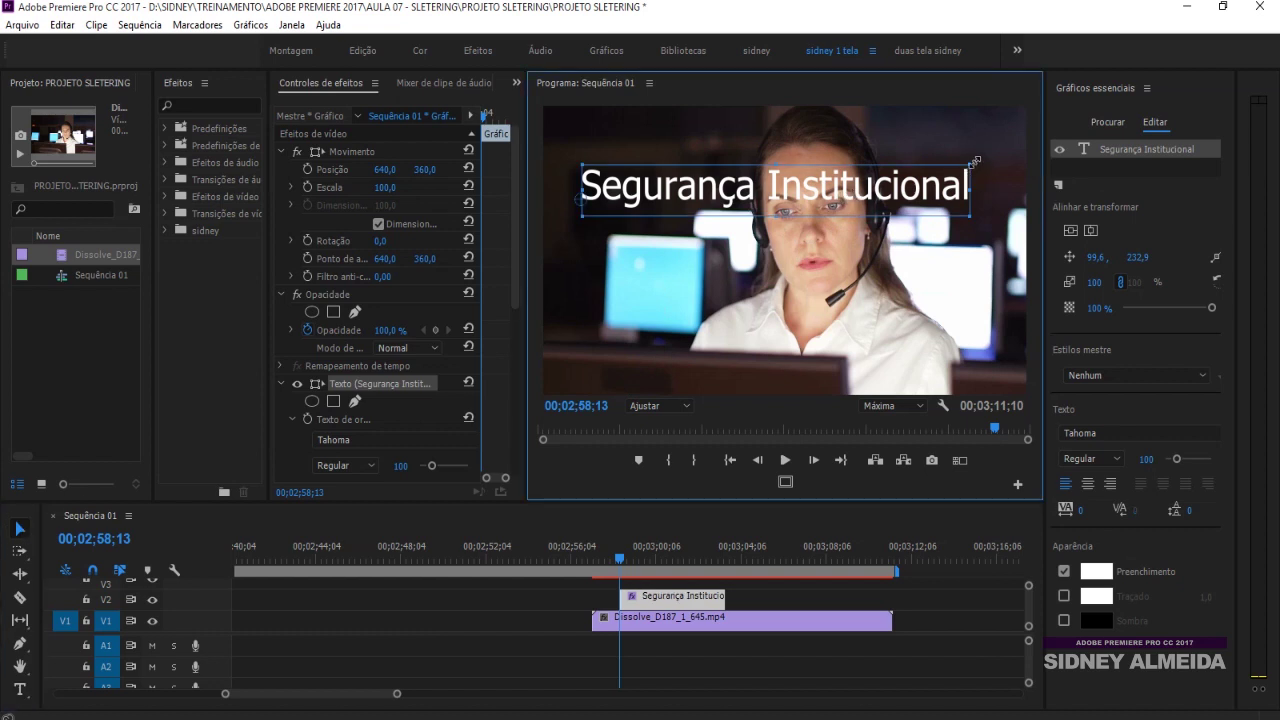
pyautogui.moveTo(975, 160); pyautogui.dragTo(848, 181)
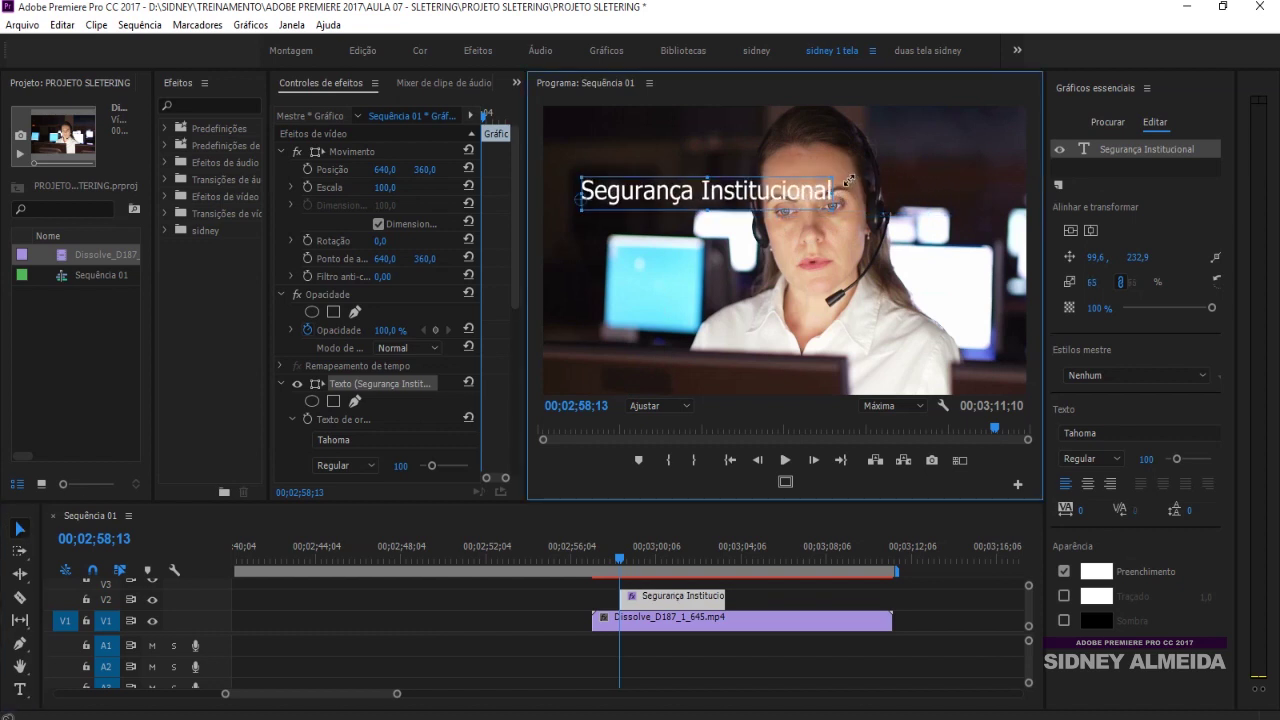
pyautogui.moveTo(757, 193); pyautogui.dragTo(748, 357)
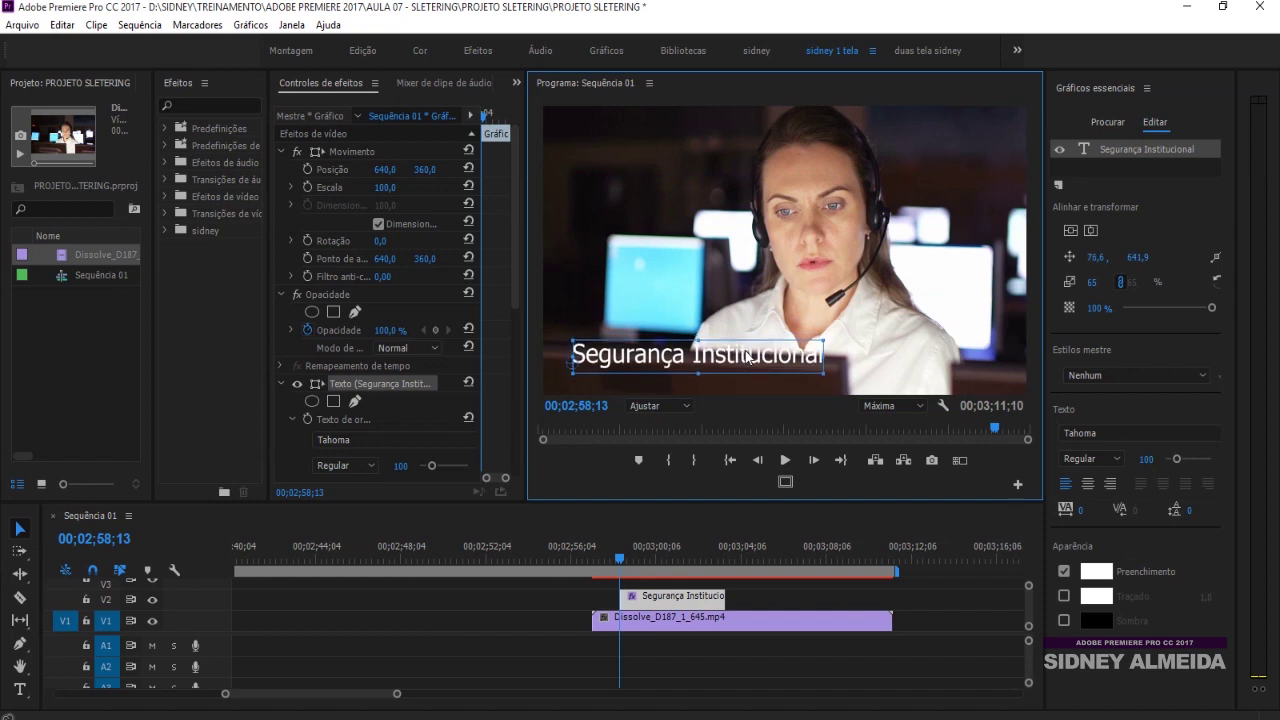
pyautogui.moveTo(823, 341); pyautogui.dragTo(858, 336)
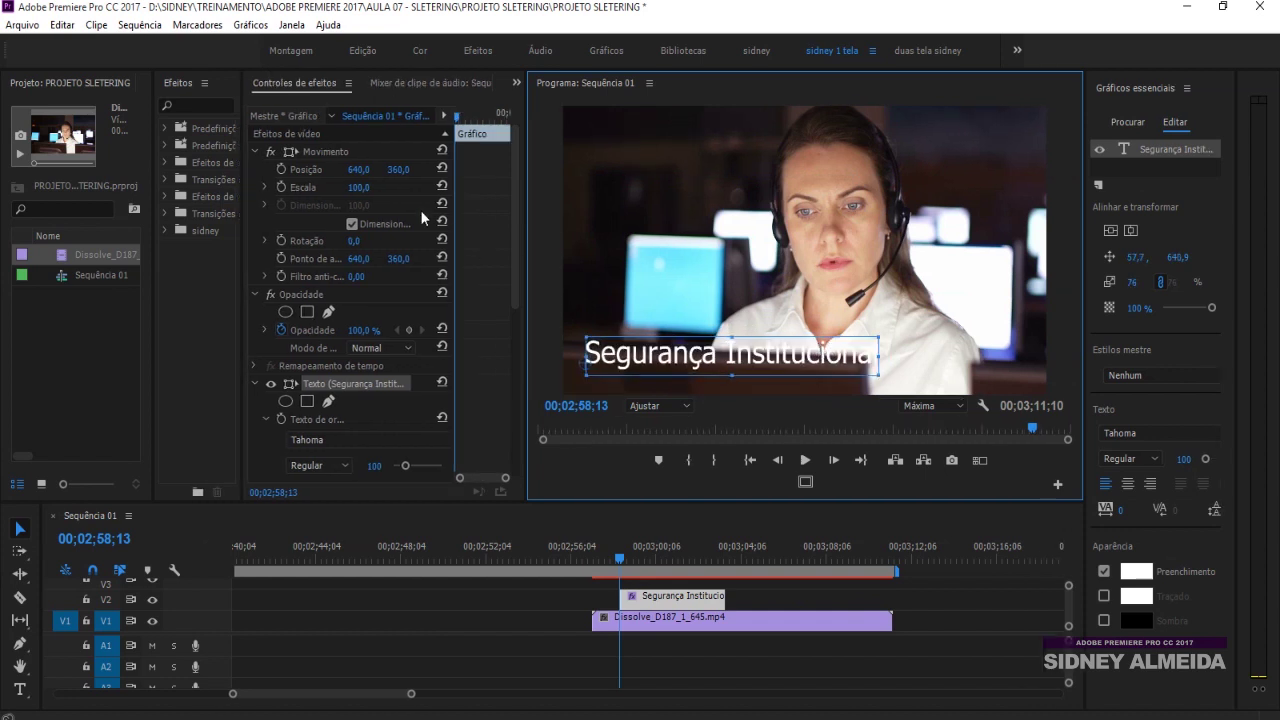
# - Collapse the Effect Controls groups and expand the title text's font and appearance settings
pyautogui.click(268, 88)
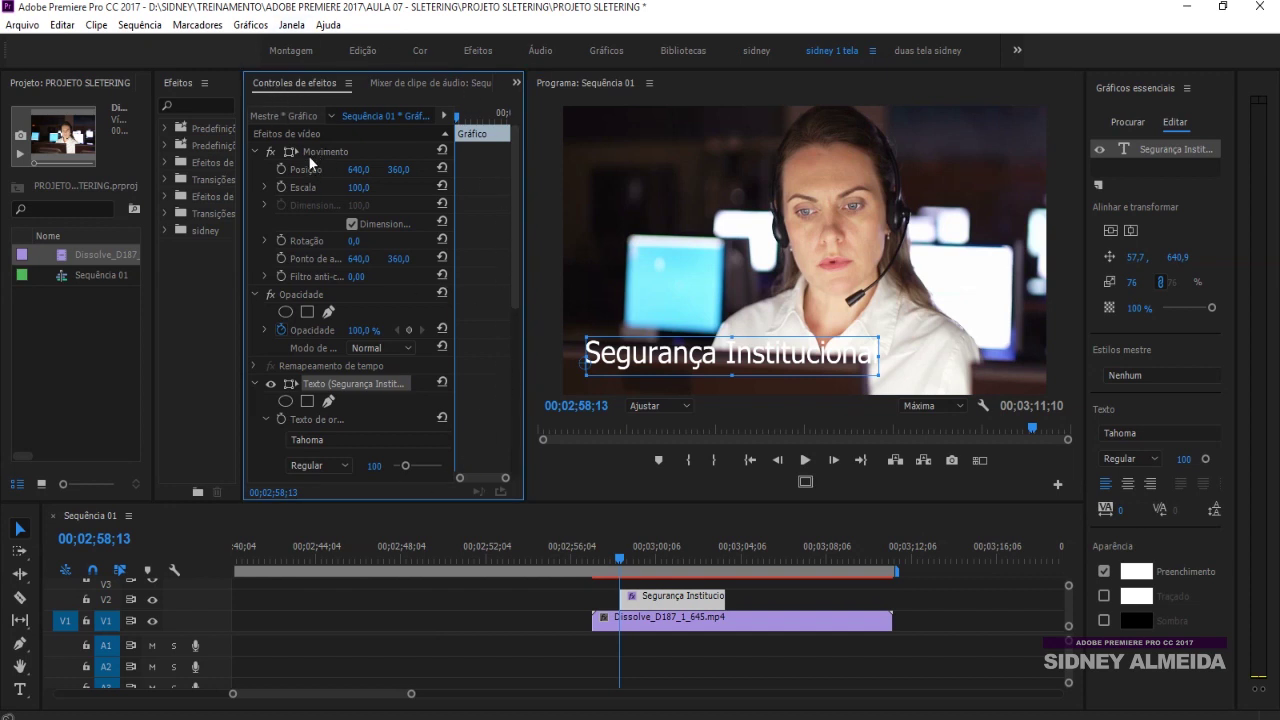
pyautogui.click(255, 150)
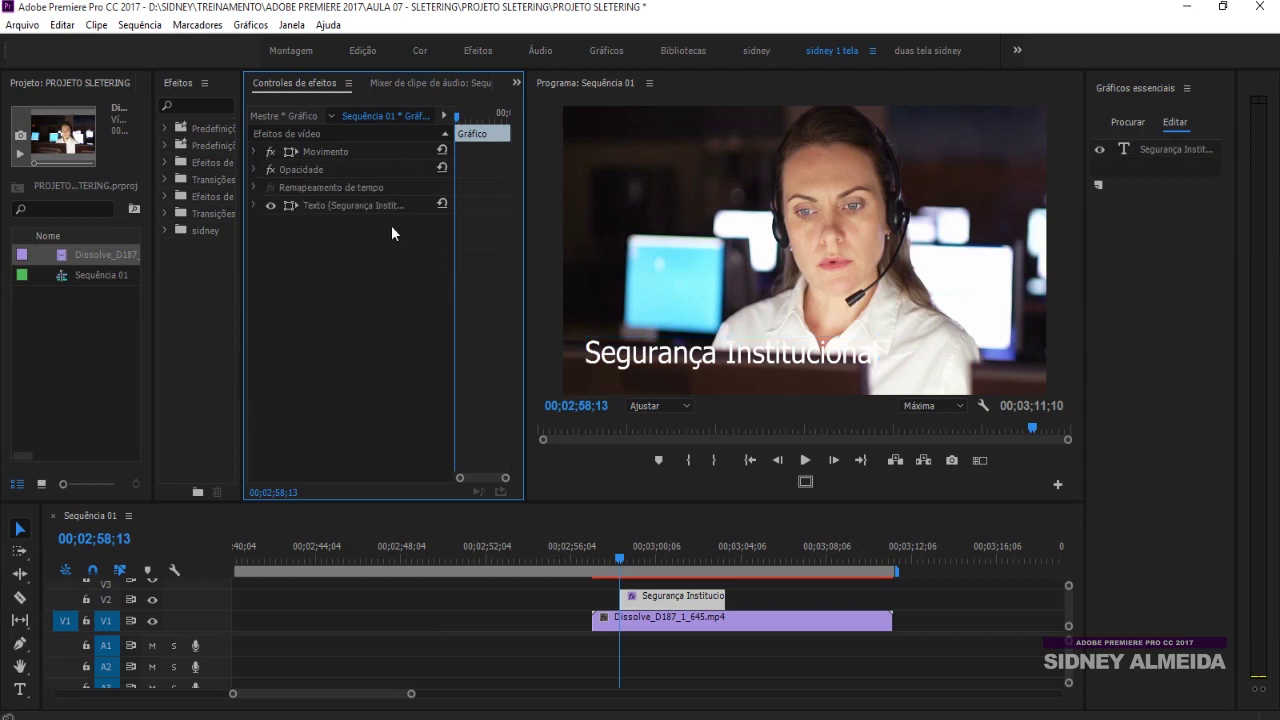
pyautogui.click(252, 204)
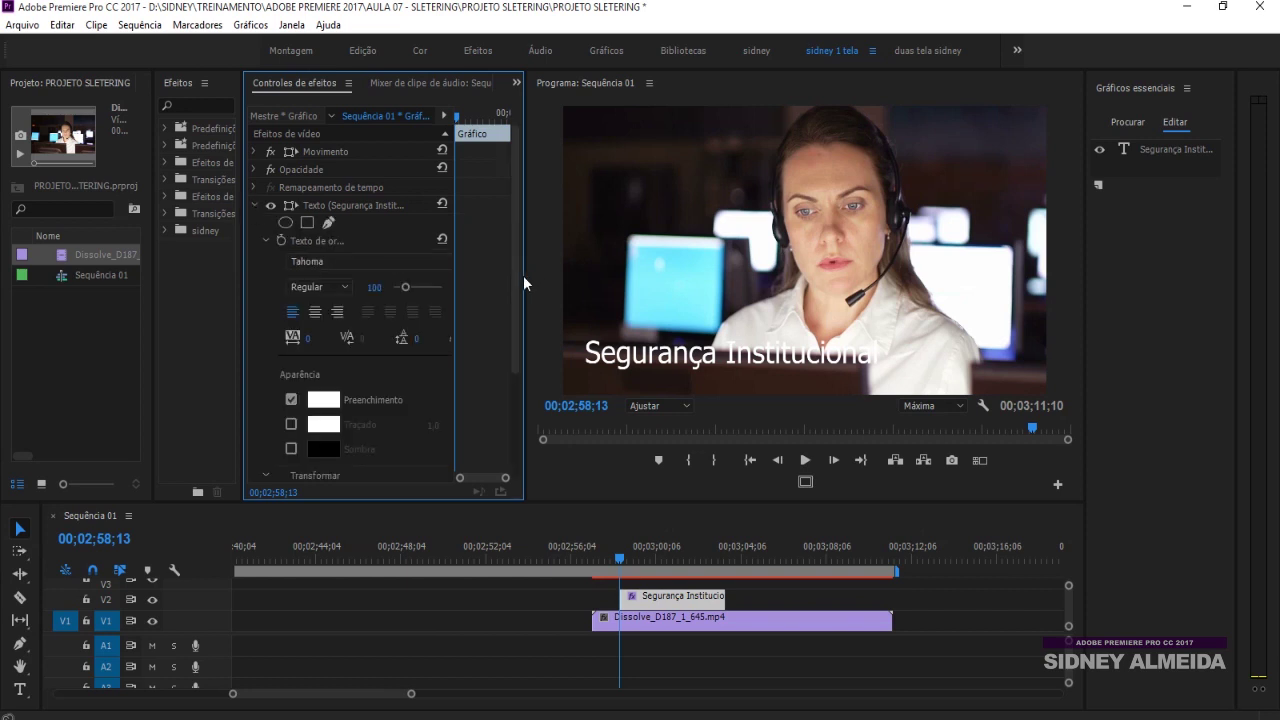
# - Set the title font to ClementePDae Light at size 90
pyautogui.click(342, 261)
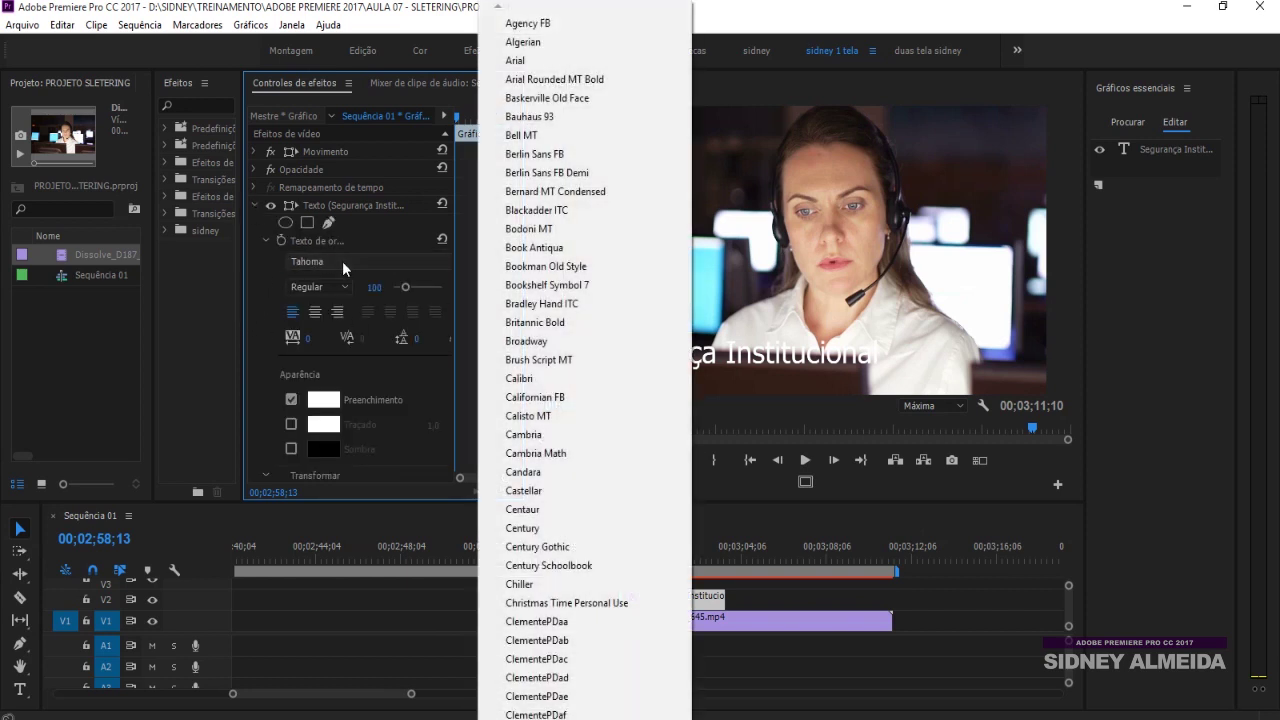
pyautogui.click(536, 696)
pyautogui.click(336, 287)
pyautogui.click(324, 307)
pyautogui.moveTo(405, 287); pyautogui.dragTo(410, 289)
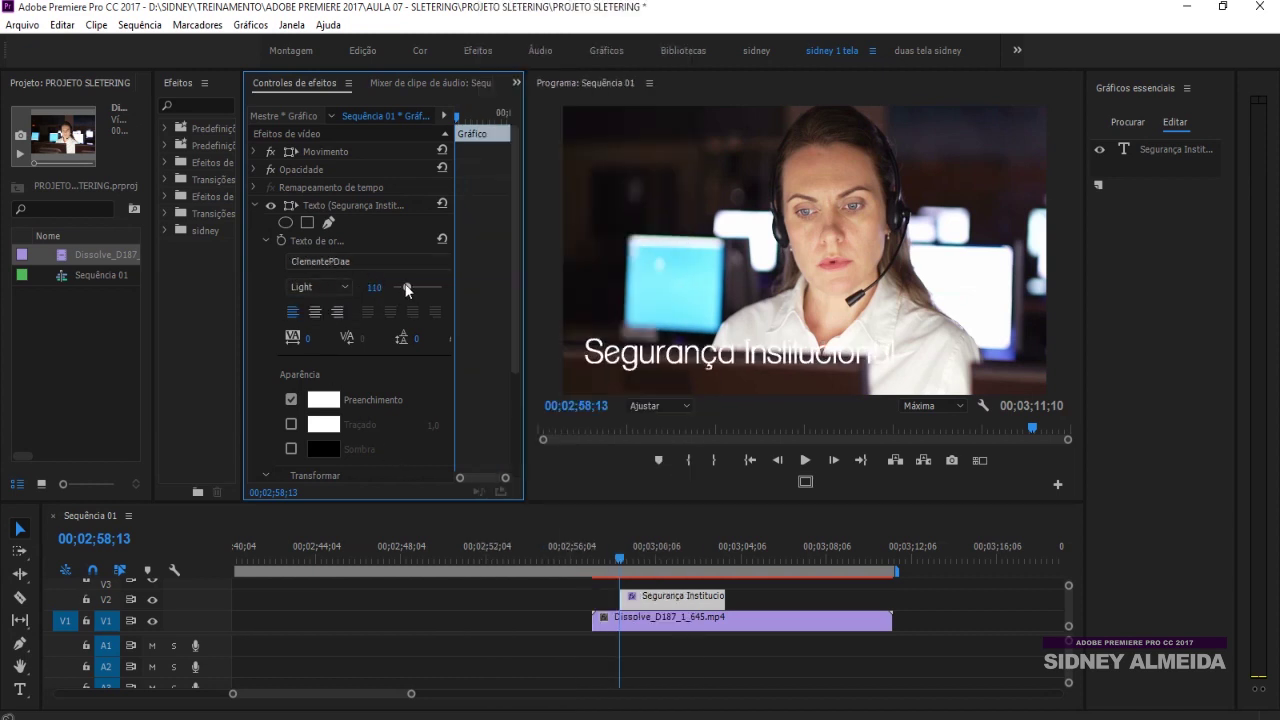
pyautogui.moveTo(410, 289); pyautogui.dragTo(407, 287)
pyautogui.click(372, 288)
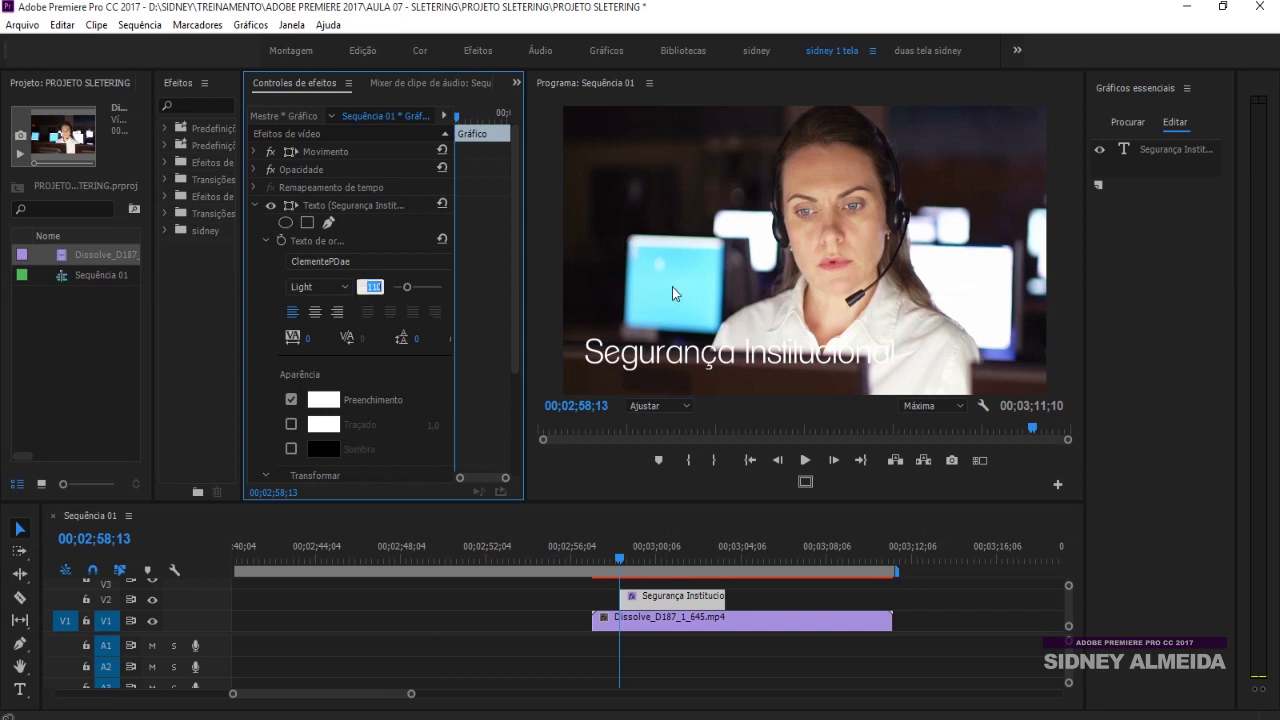
pyautogui.write('90')
pyautogui.press('Return')
# - Nudge the title slightly lower within the lower third
pyautogui.click(664, 358)
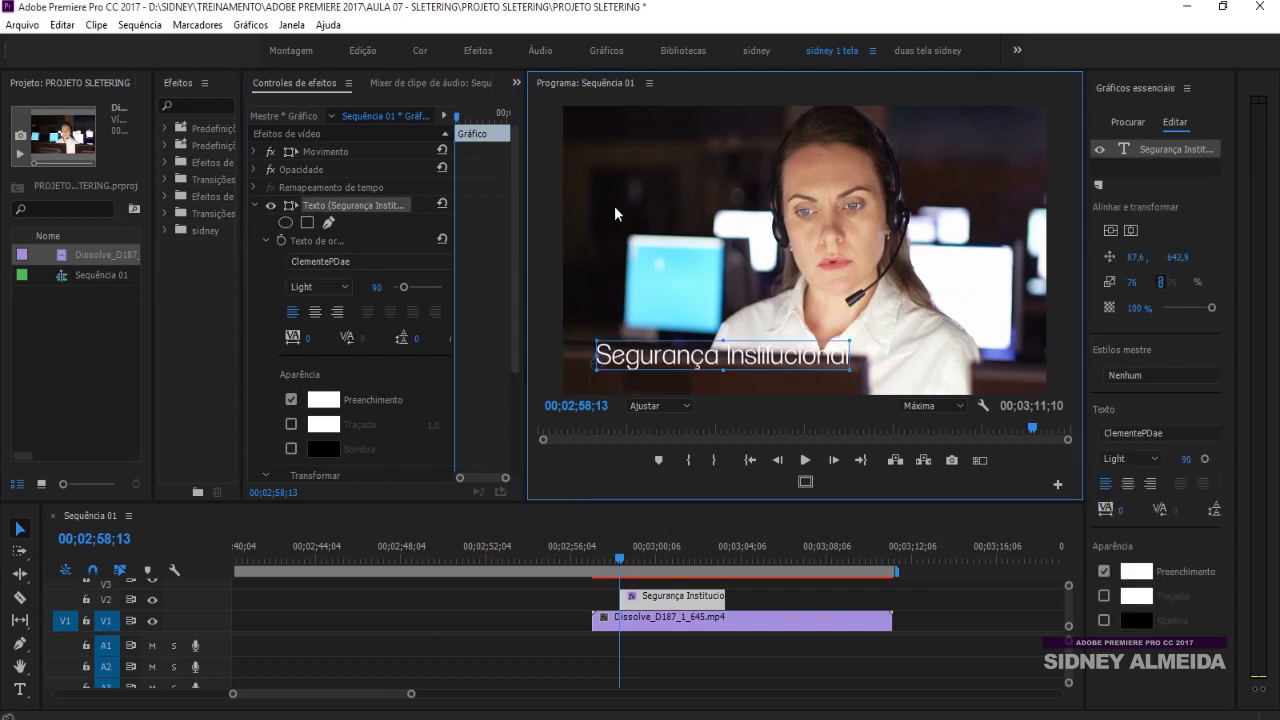
pyautogui.moveTo(664, 360); pyautogui.dragTo(671, 363)
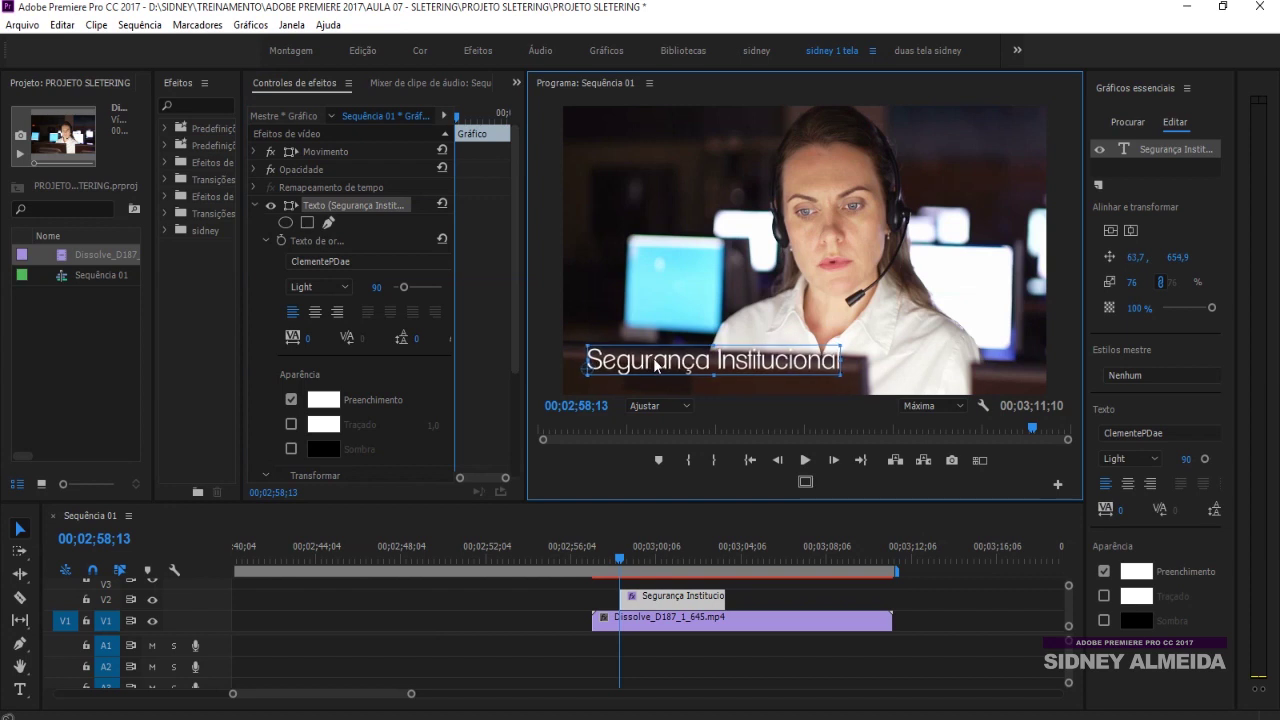
pyautogui.moveTo(784, 250)
pyautogui.mouseDown()
pyautogui.moveTo(673, 133)
pyautogui.moveTo(670, 367)
pyautogui.mouseUp()
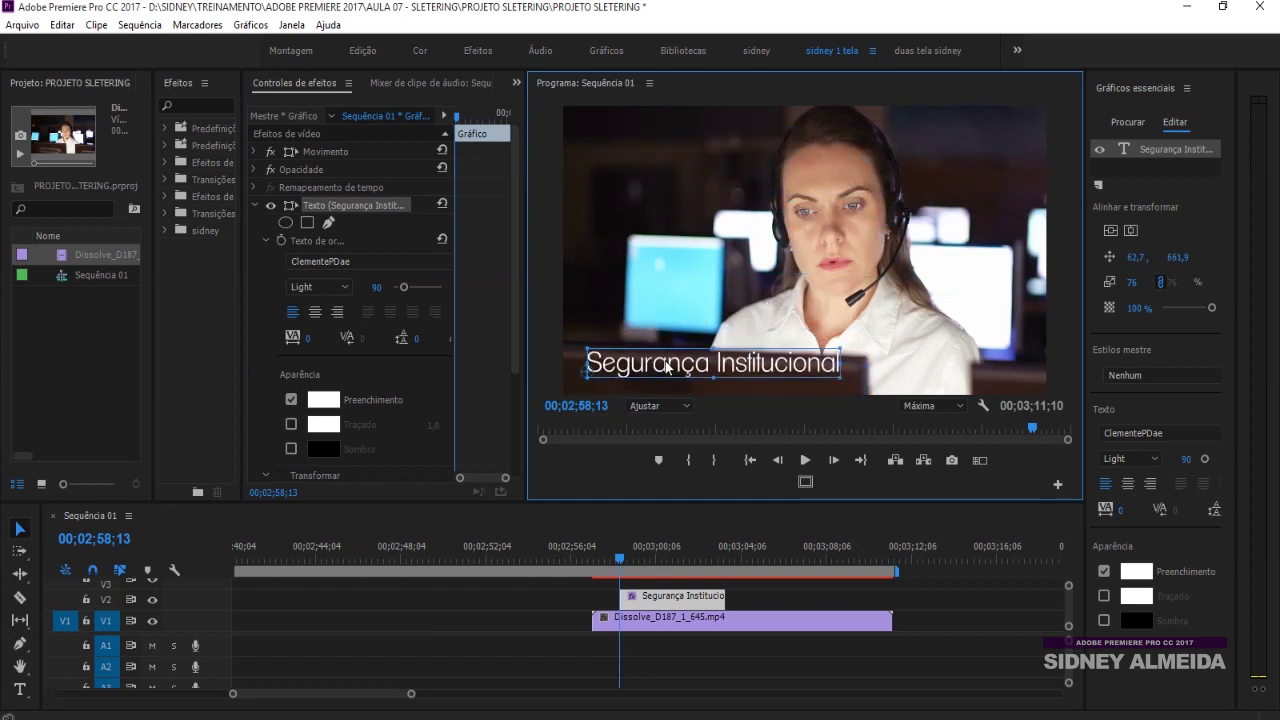
# - Widen the title's tracking, undo it back to 0, and deselect the title
pyautogui.click(293, 312)
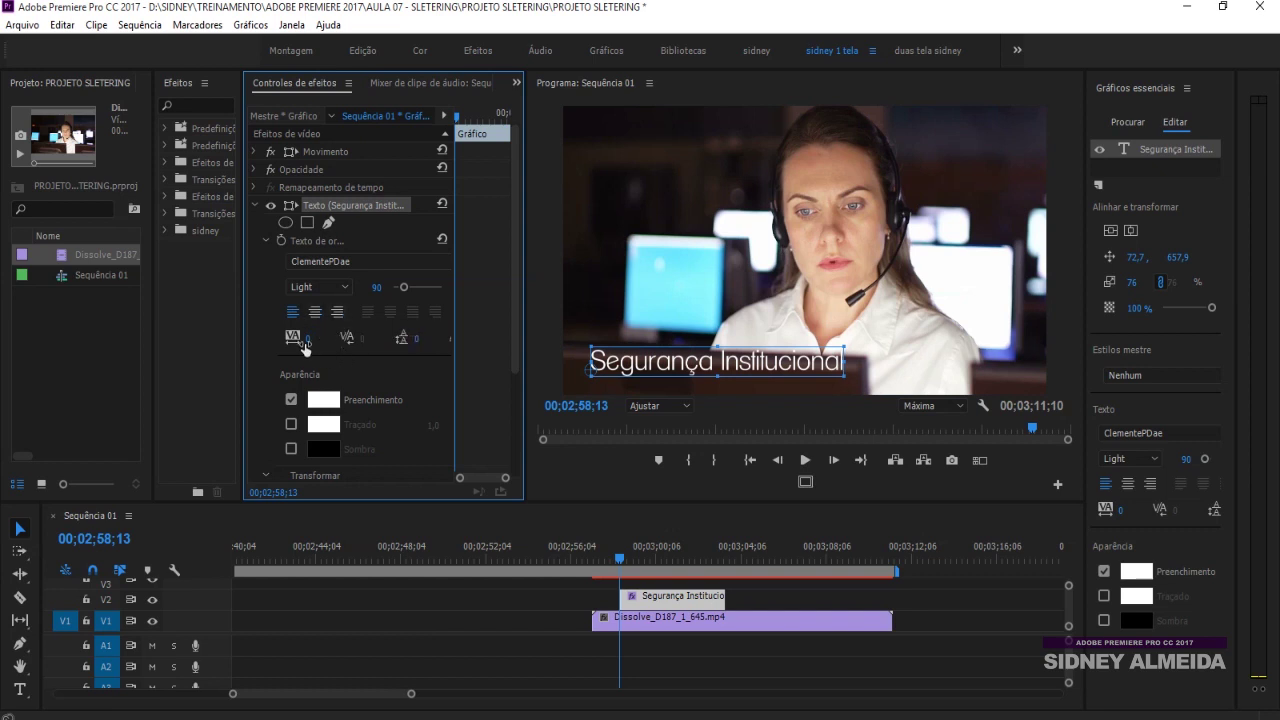
pyautogui.moveTo(306, 340)
pyautogui.mouseDown()
pyautogui.moveTo(350, 340)
pyautogui.moveTo(314, 340)
pyautogui.mouseUp()
pyautogui.hotkey('ctrl', 'z')
pyautogui.scroll(-3, 513, 307)
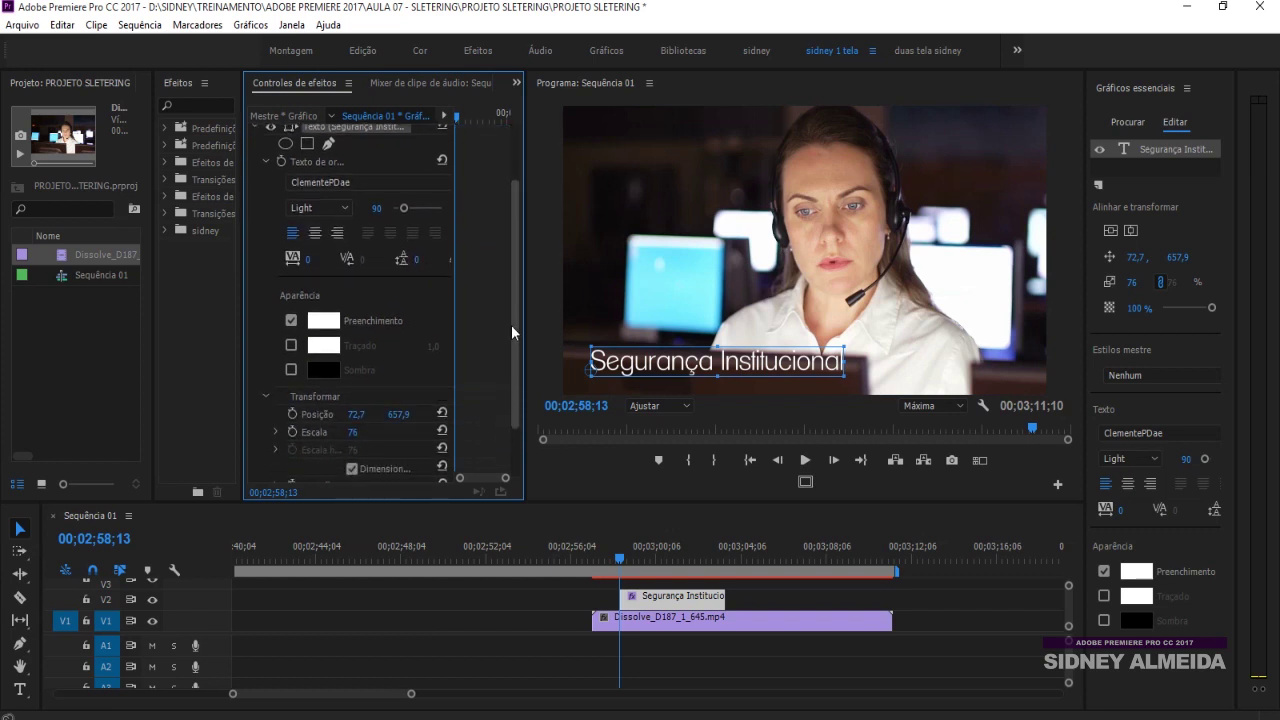
pyautogui.click(316, 325)
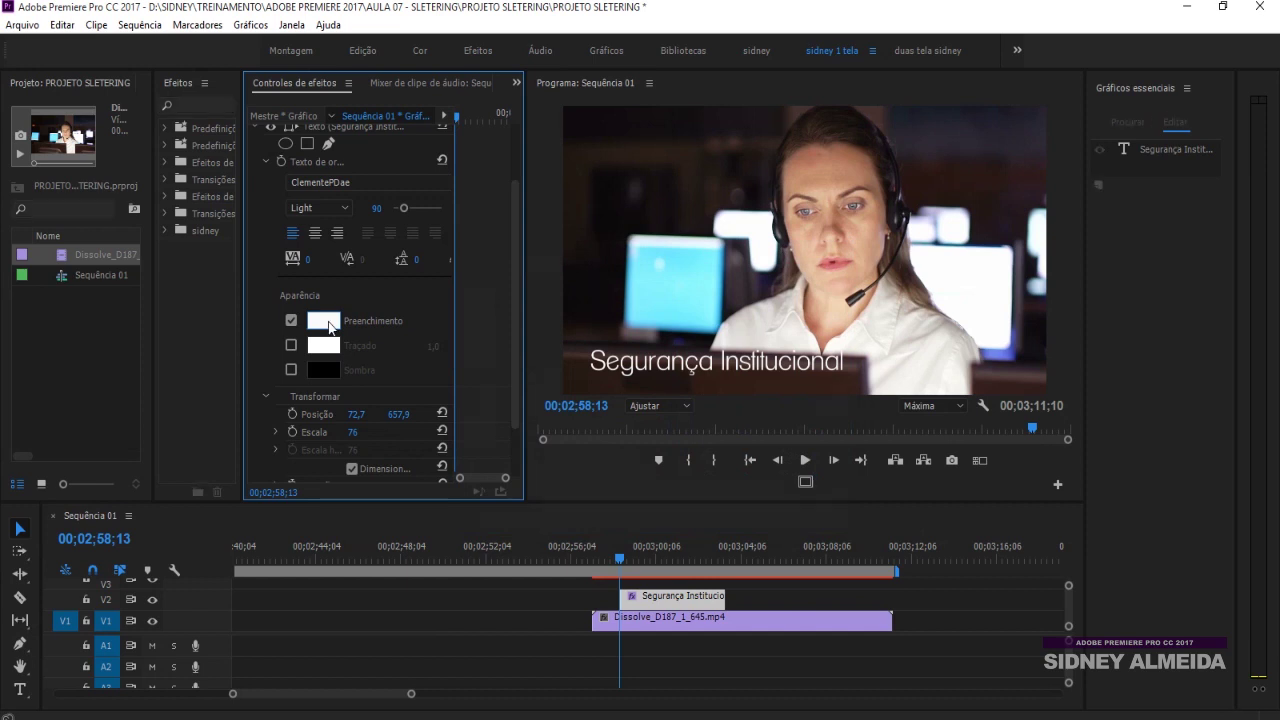
# - Set the title's fill color to pure black
pyautogui.click(321, 331)
pyautogui.moveTo(638, 367); pyautogui.dragTo(432, 427)
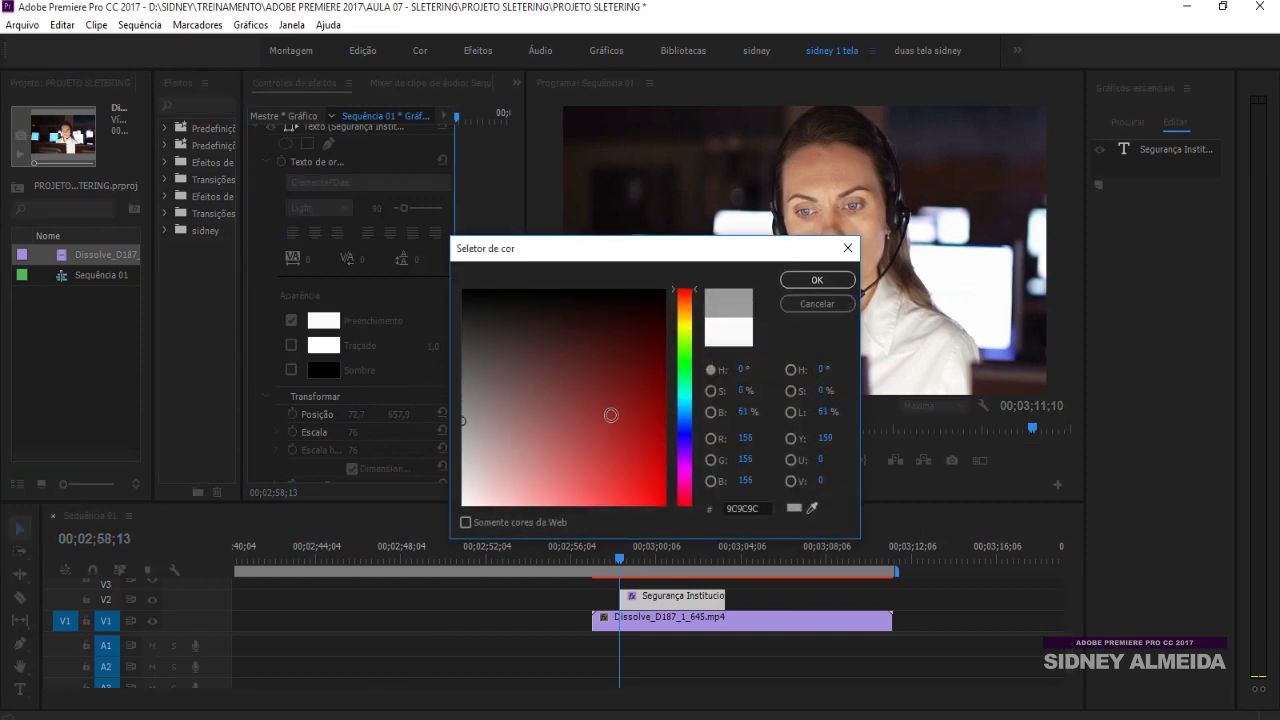
pyautogui.moveTo(610, 414); pyautogui.dragTo(433, 284)
pyautogui.click(816, 280)
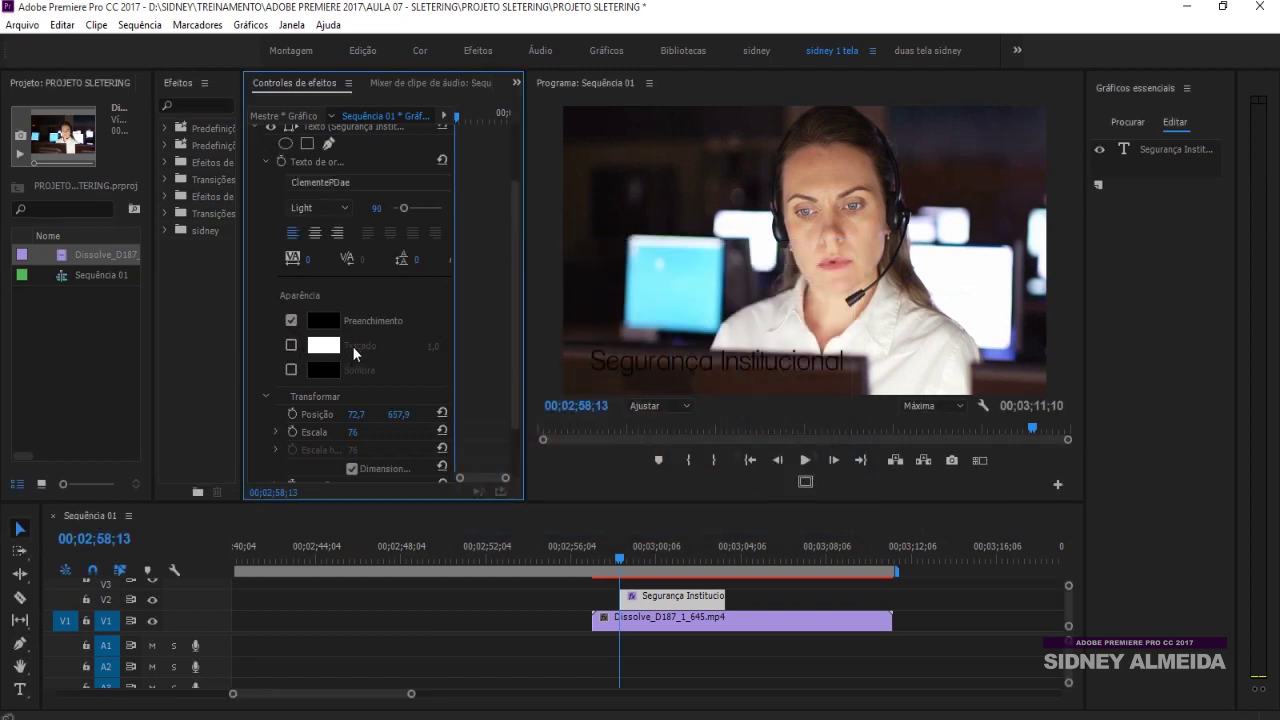
# - Add an 8.0 white stroke and a 55% opacity drop shadow to the title
pyautogui.click(290, 345)
pyautogui.moveTo(430, 346)
pyautogui.mouseDown()
pyautogui.moveTo(421, 370)
pyautogui.moveTo(431, 345)
pyautogui.mouseUp()
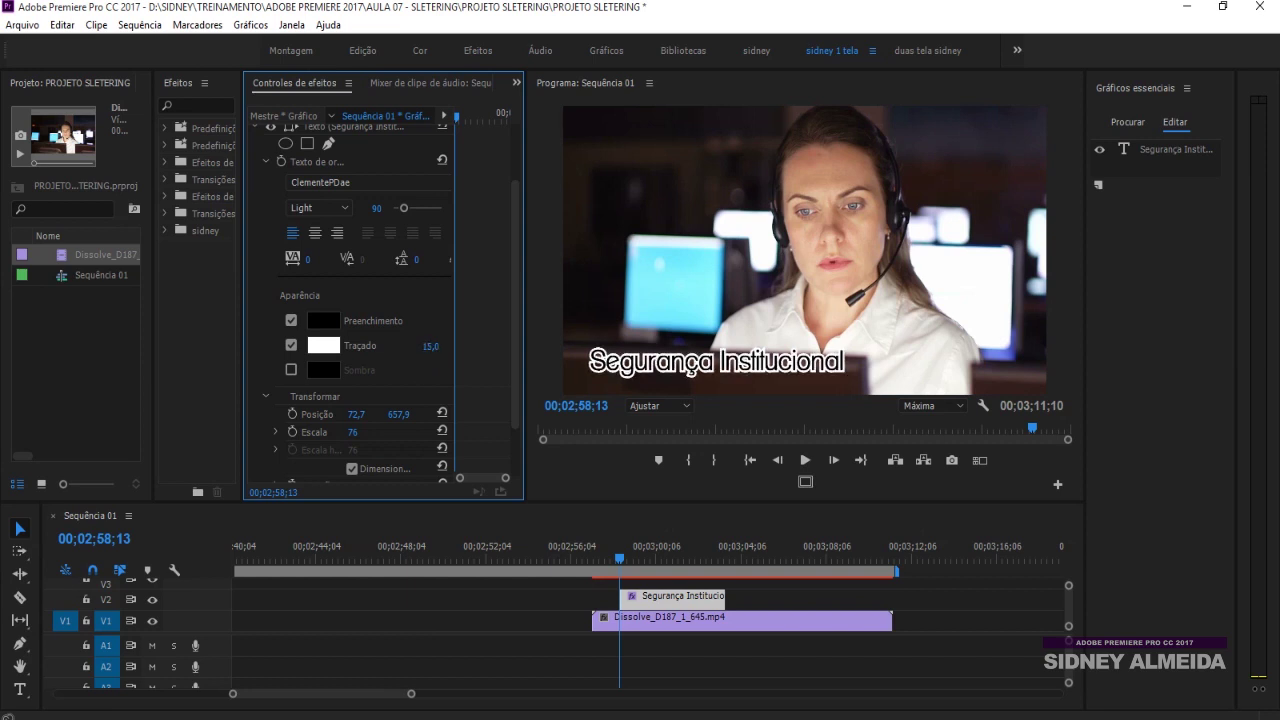
pyautogui.click(290, 369)
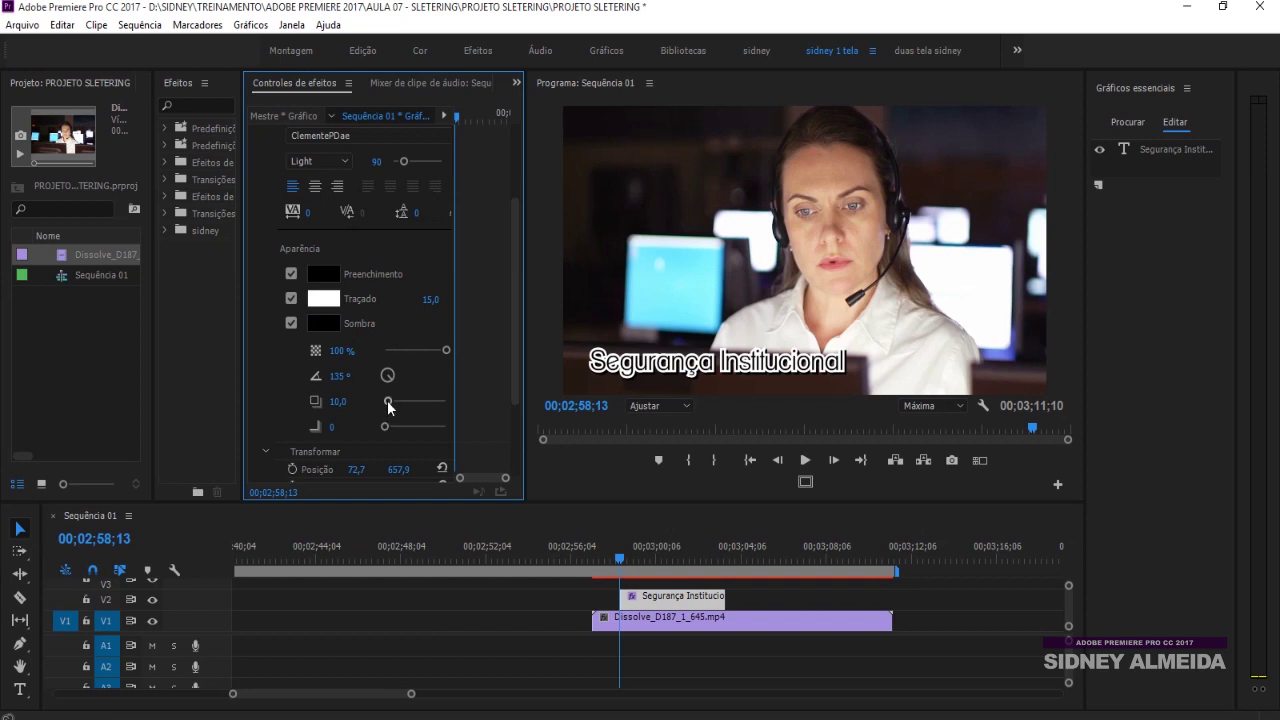
pyautogui.moveTo(388, 401); pyautogui.dragTo(389, 401)
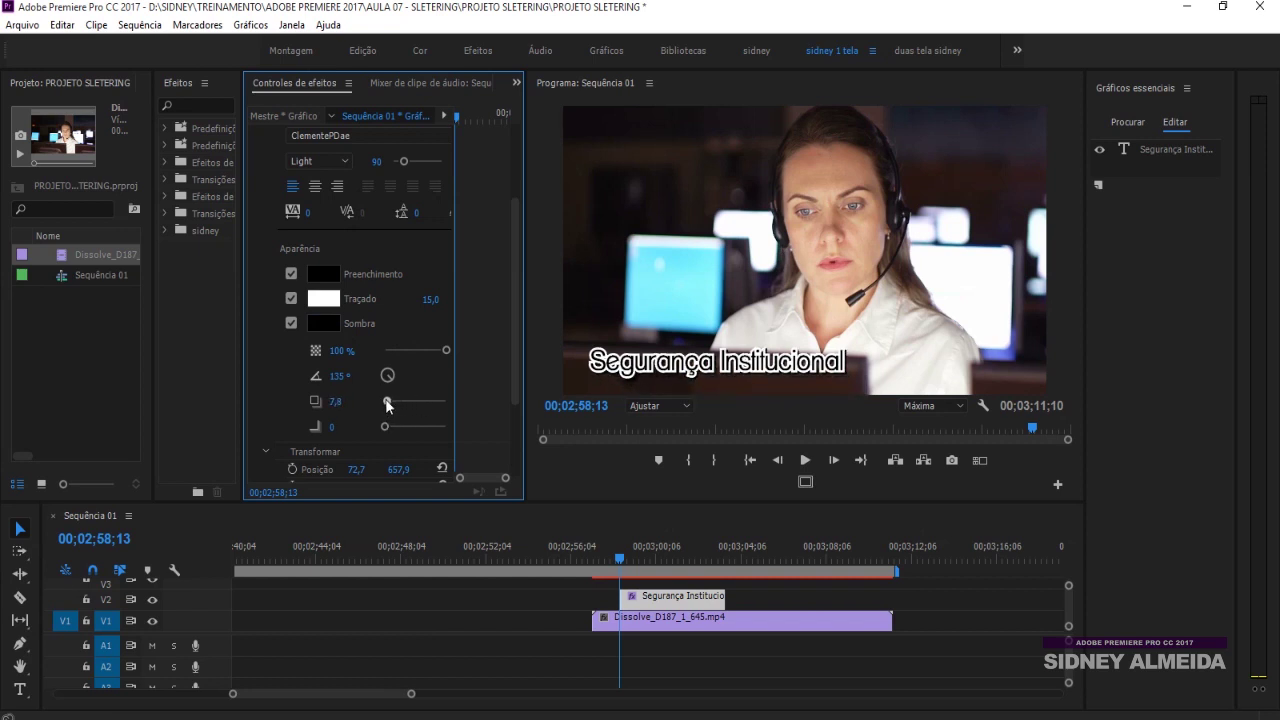
pyautogui.moveTo(447, 351); pyautogui.dragTo(419, 350)
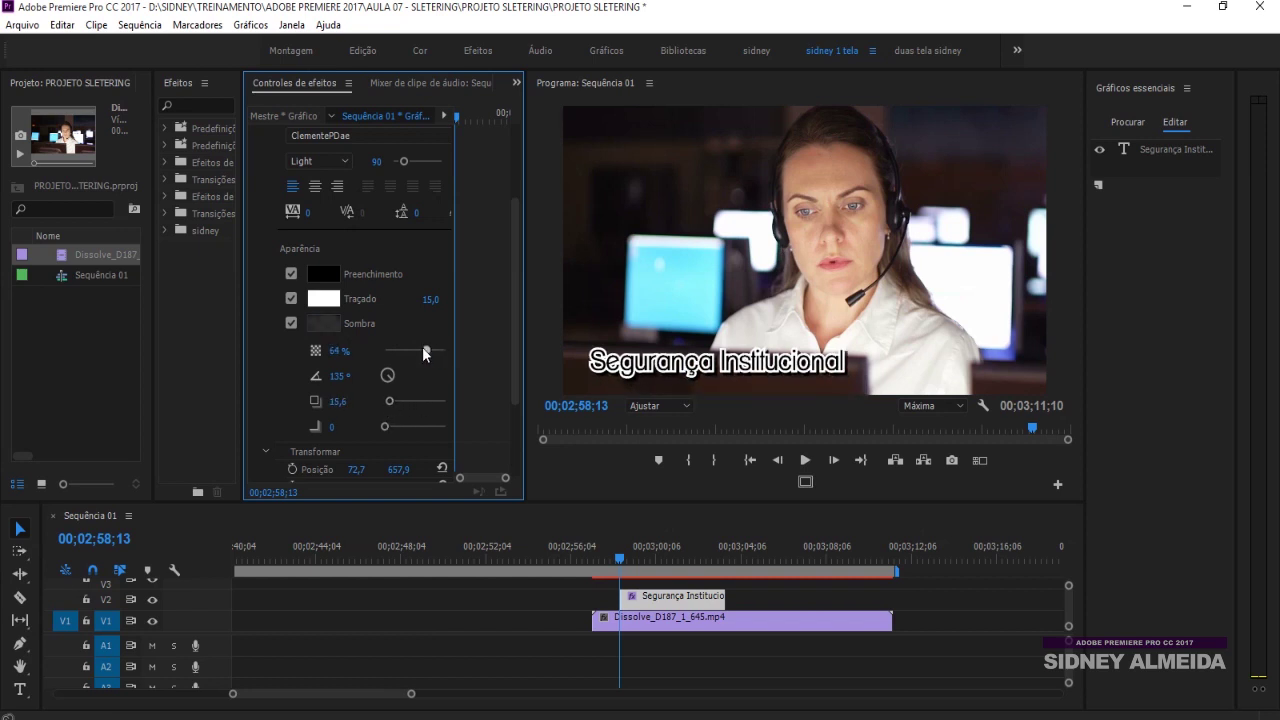
pyautogui.moveTo(430, 299); pyautogui.dragTo(423, 299)
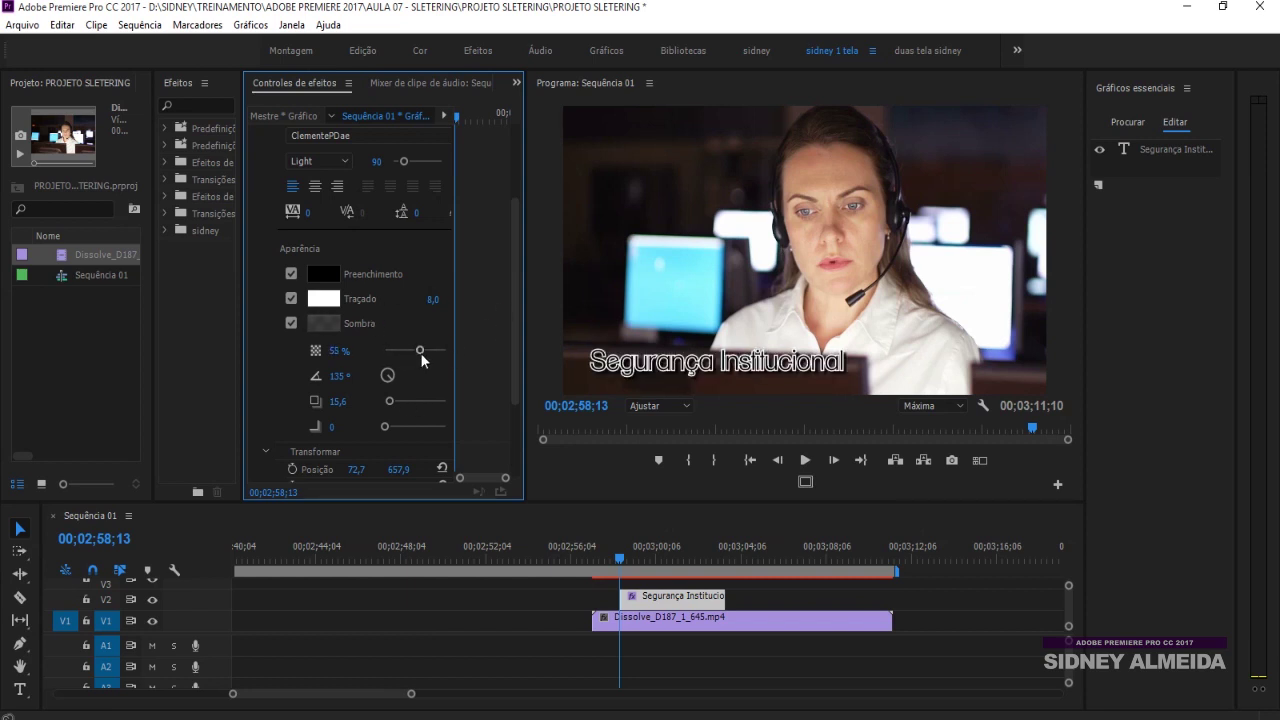
# - Reposition the title in the lower third and fine-tune its Position values
pyautogui.scroll(-1, 508, 330)
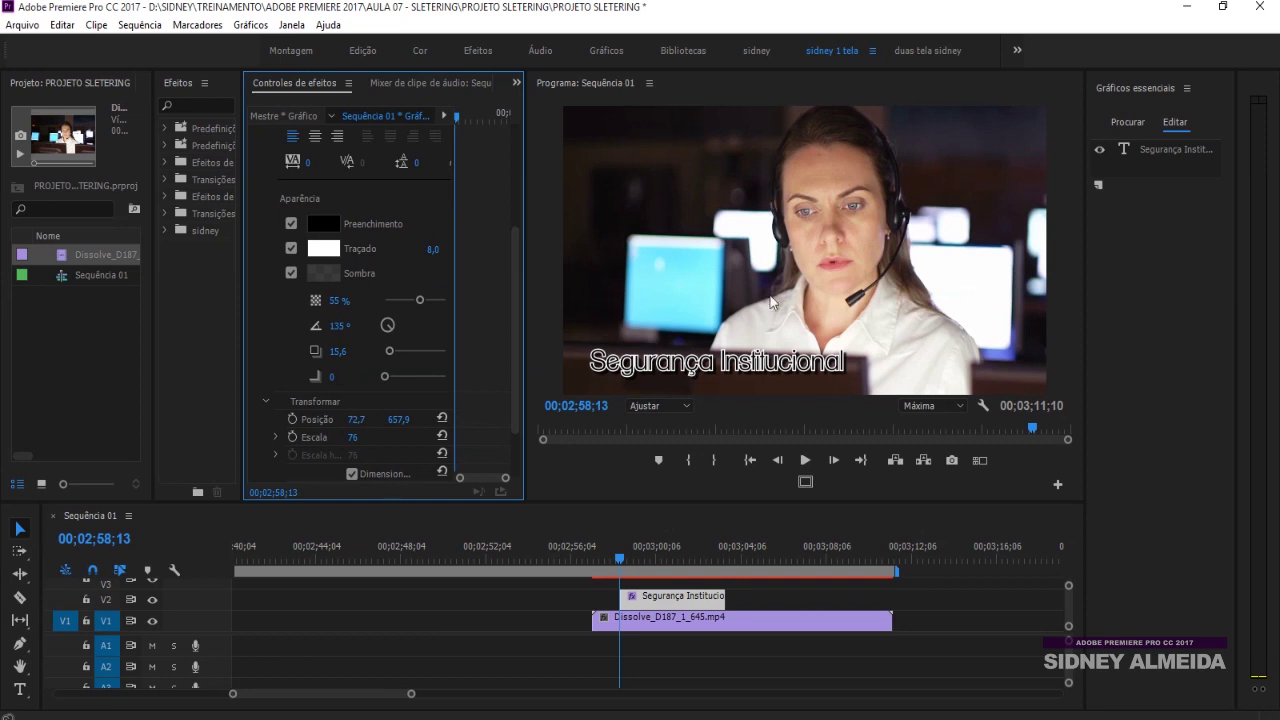
pyautogui.click(684, 366)
pyautogui.moveTo(670, 368); pyautogui.dragTo(727, 297)
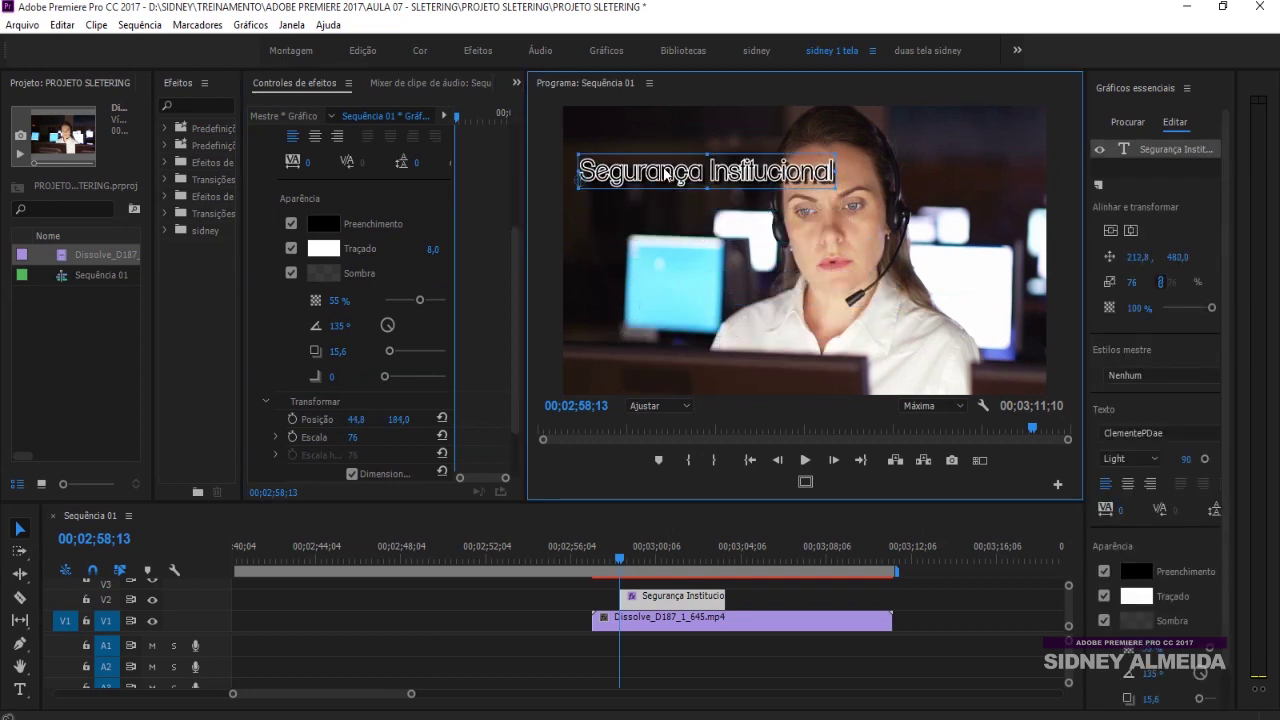
pyautogui.moveTo(727, 297); pyautogui.dragTo(674, 362)
pyautogui.moveTo(356, 419)
pyautogui.mouseDown()
pyautogui.moveTo(400, 419)
pyautogui.moveTo(304, 419)
pyautogui.mouseUp()
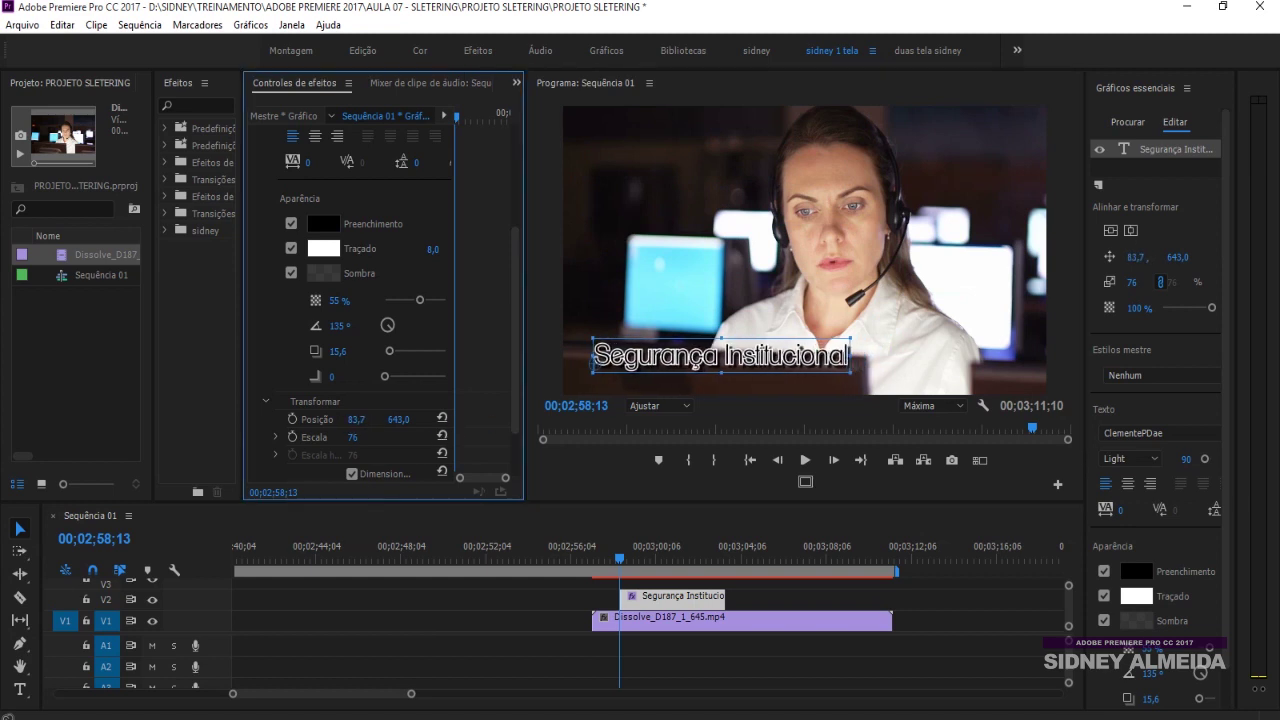
pyautogui.moveTo(398, 419)
pyautogui.mouseDown()
pyautogui.moveTo(357, 419)
pyautogui.moveTo(498, 419)
pyautogui.mouseUp()
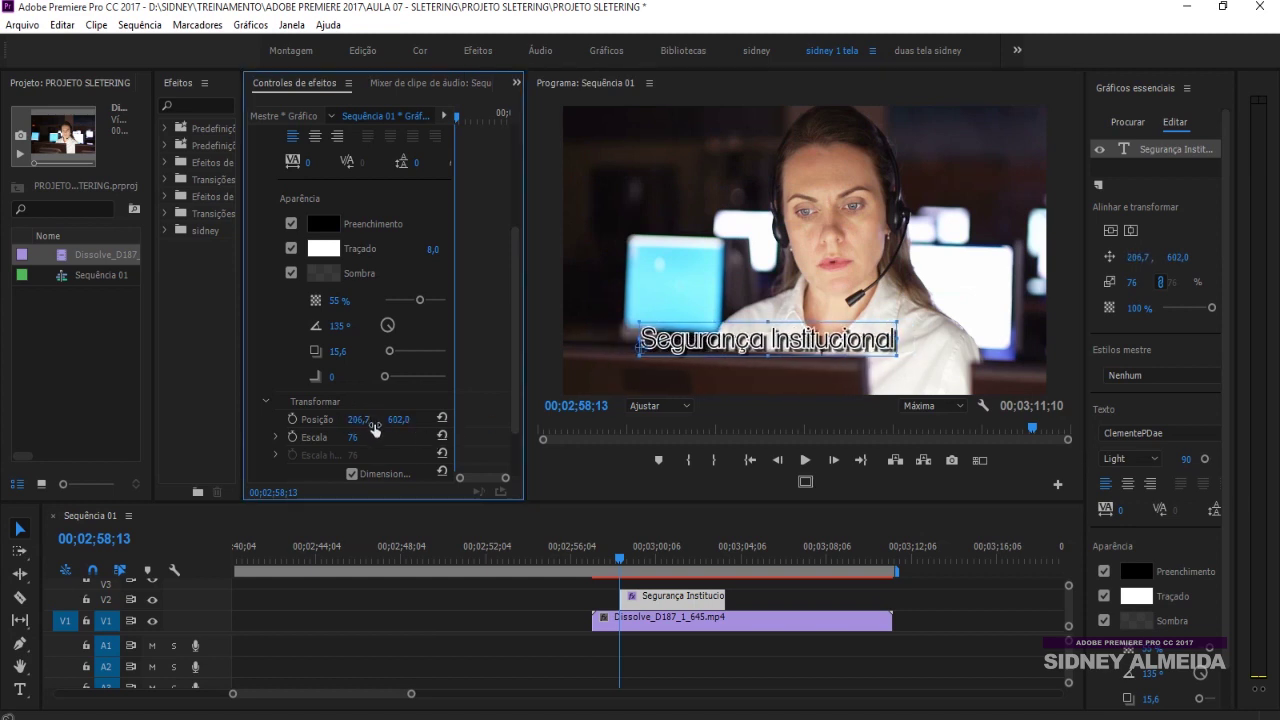
pyautogui.moveTo(398, 419); pyautogui.dragTo(260, 419)
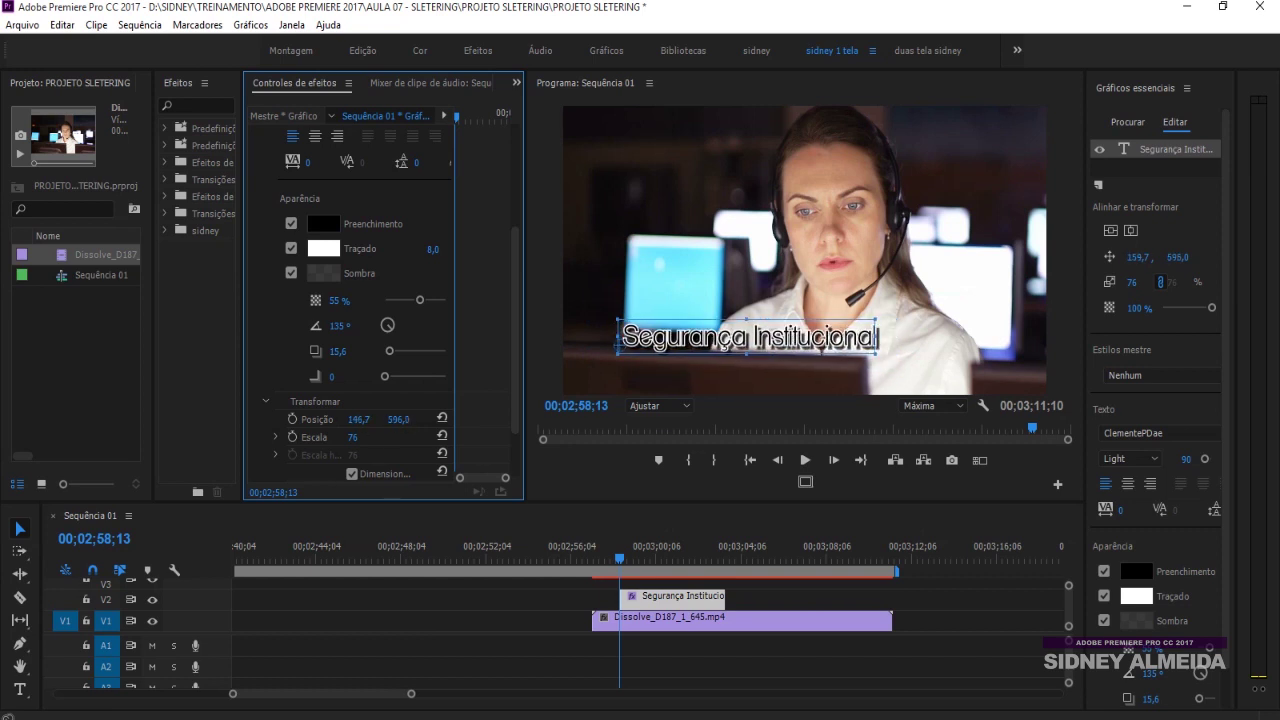
# - Set the title's scale to 78, trying rotation and 60% opacity before resetting them
pyautogui.moveTo(398, 419); pyautogui.dragTo(422, 419)
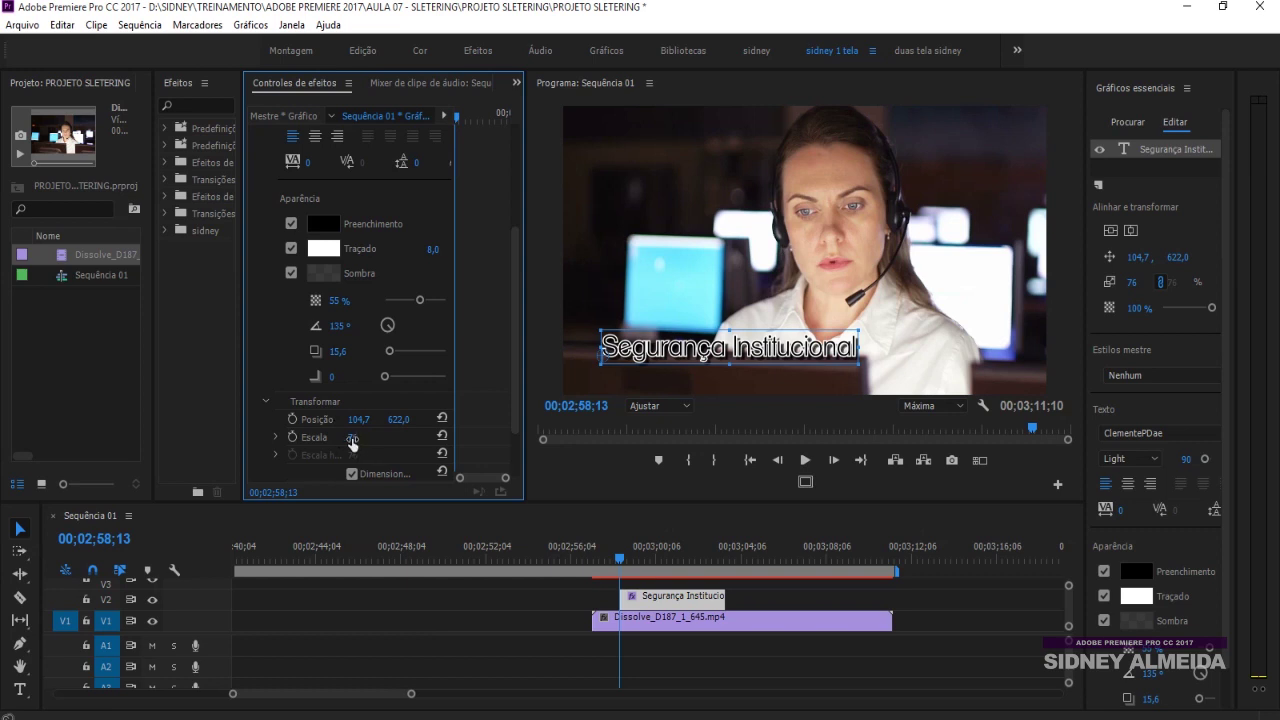
pyautogui.moveTo(352, 437); pyautogui.dragTo(368, 438)
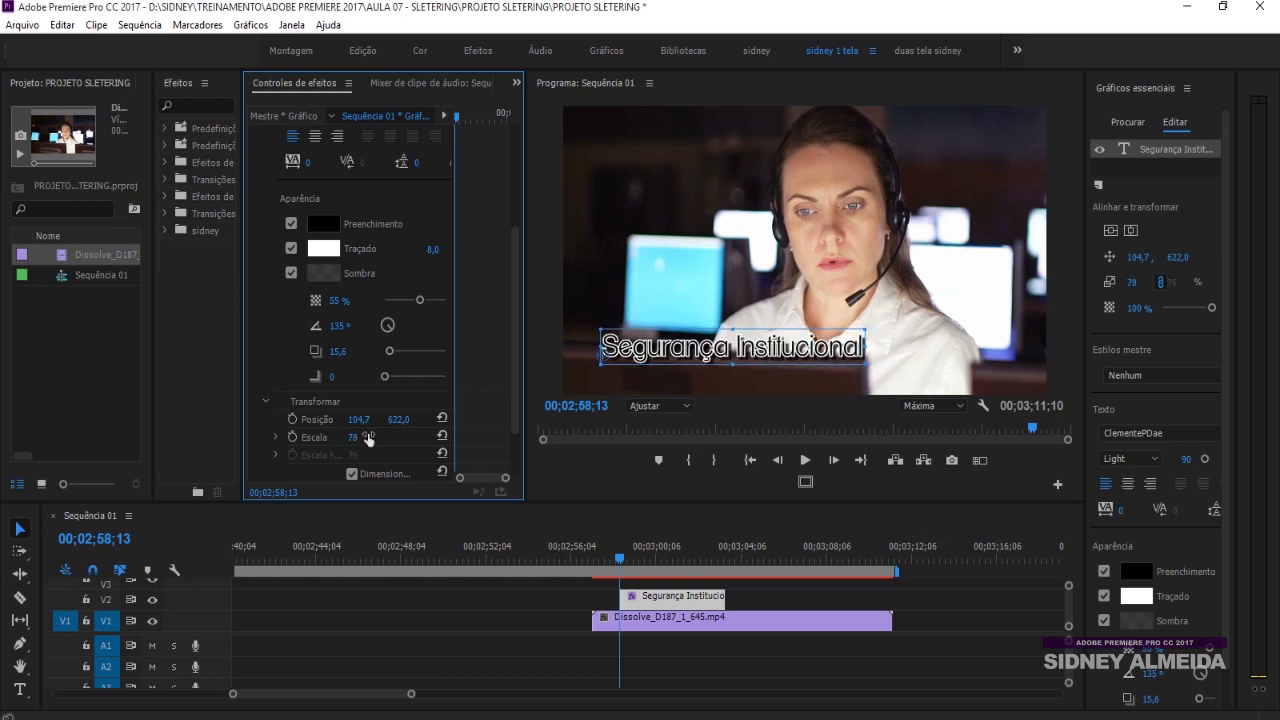
pyautogui.moveTo(516, 292); pyautogui.dragTo(510, 340)
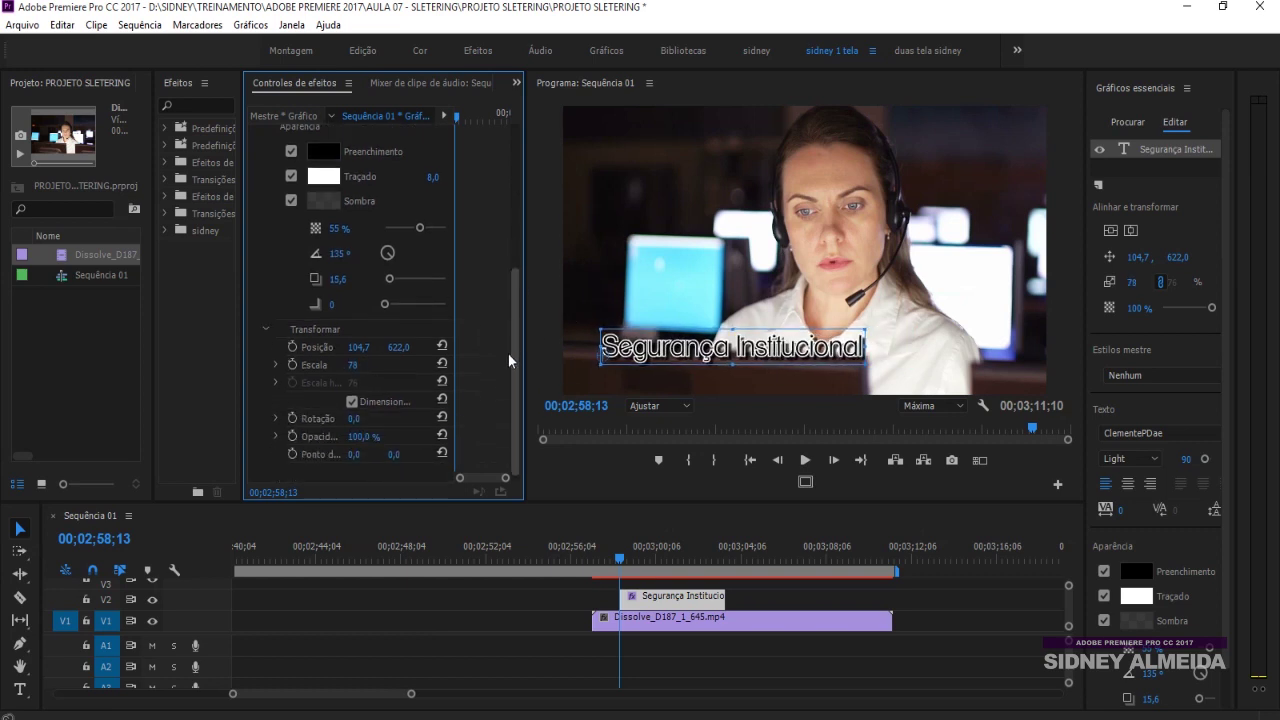
pyautogui.moveTo(360, 418); pyautogui.dragTo(352, 418)
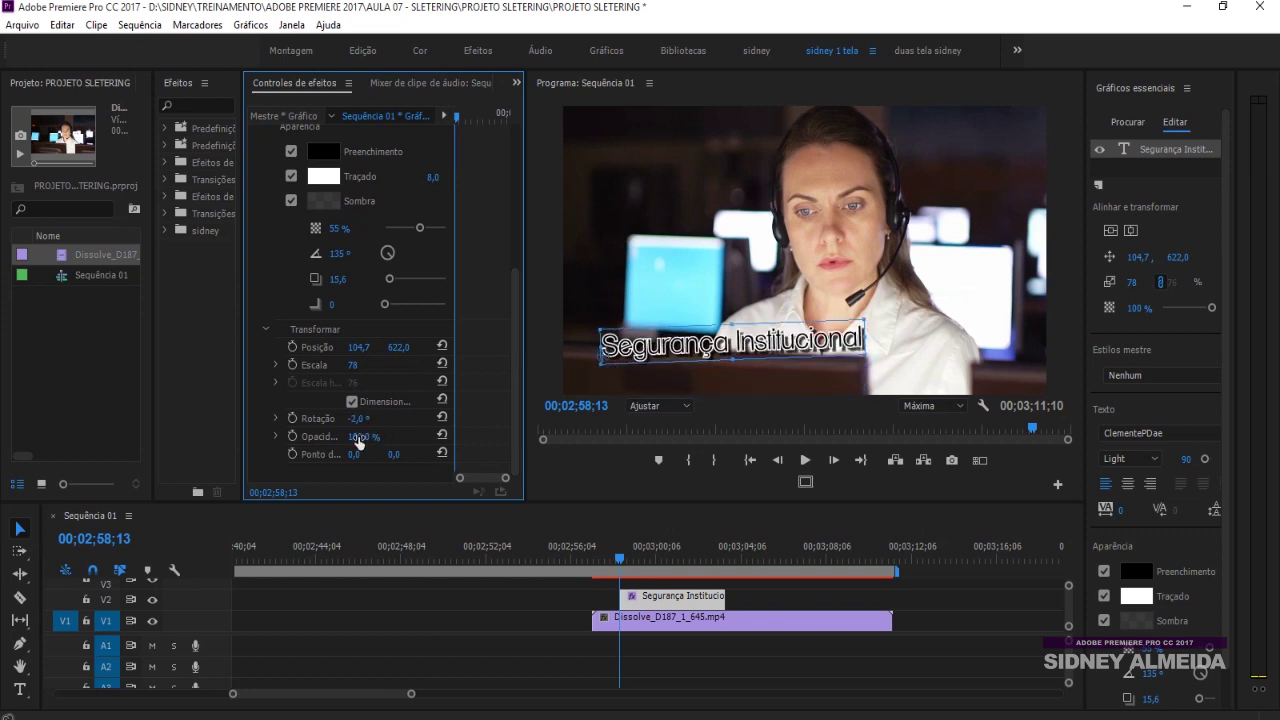
pyautogui.hotkey('ctrl', 'z')
pyautogui.moveTo(385, 437)
pyautogui.mouseDown()
pyautogui.moveTo(345, 437)
pyautogui.moveTo(410, 437)
pyautogui.mouseUp()
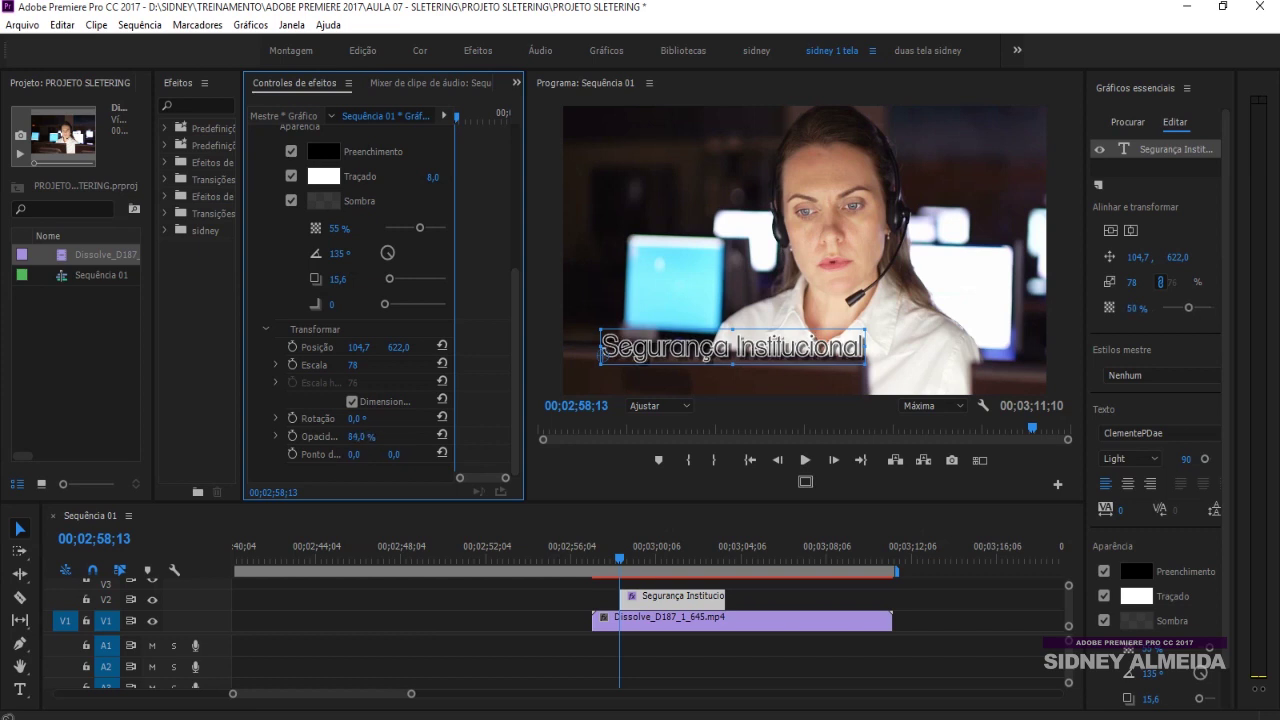
pyautogui.moveTo(243, 300); pyautogui.dragTo(176, 300)
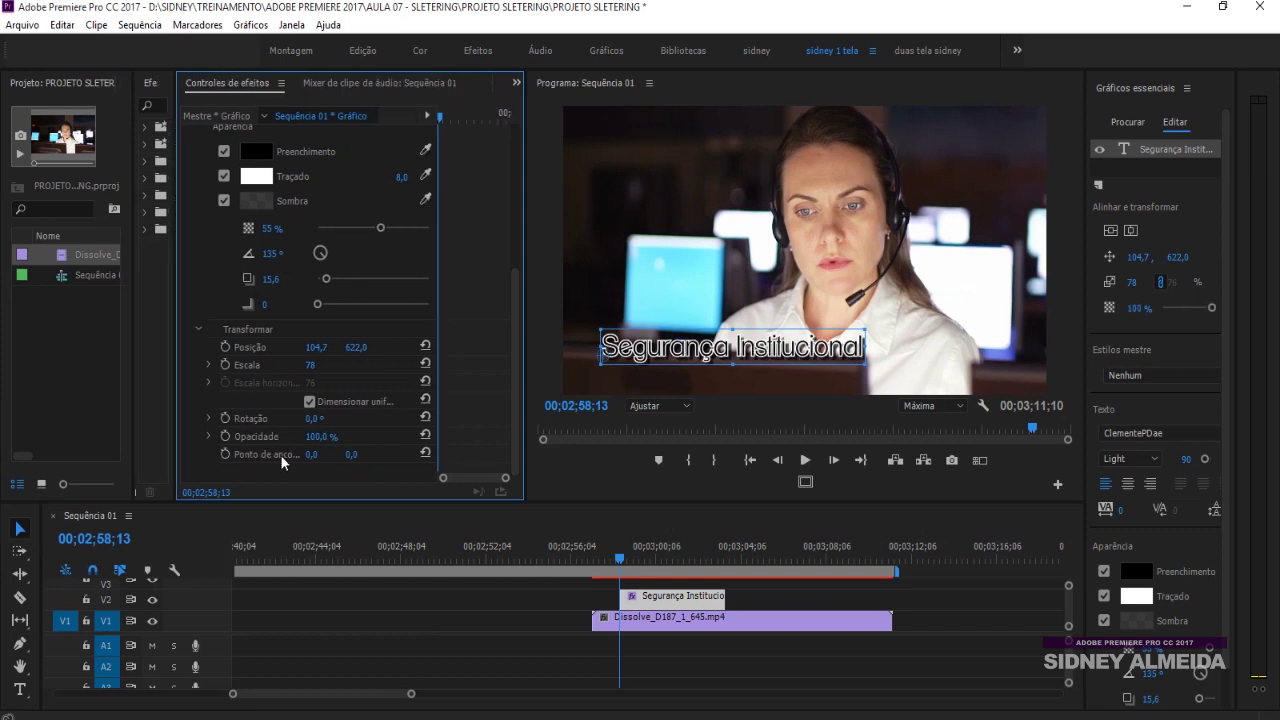
# - Shift the title's anchor point and Position X, keep it level at 0°, and play the clip
pyautogui.moveTo(312, 454); pyautogui.dragTo(414, 454)
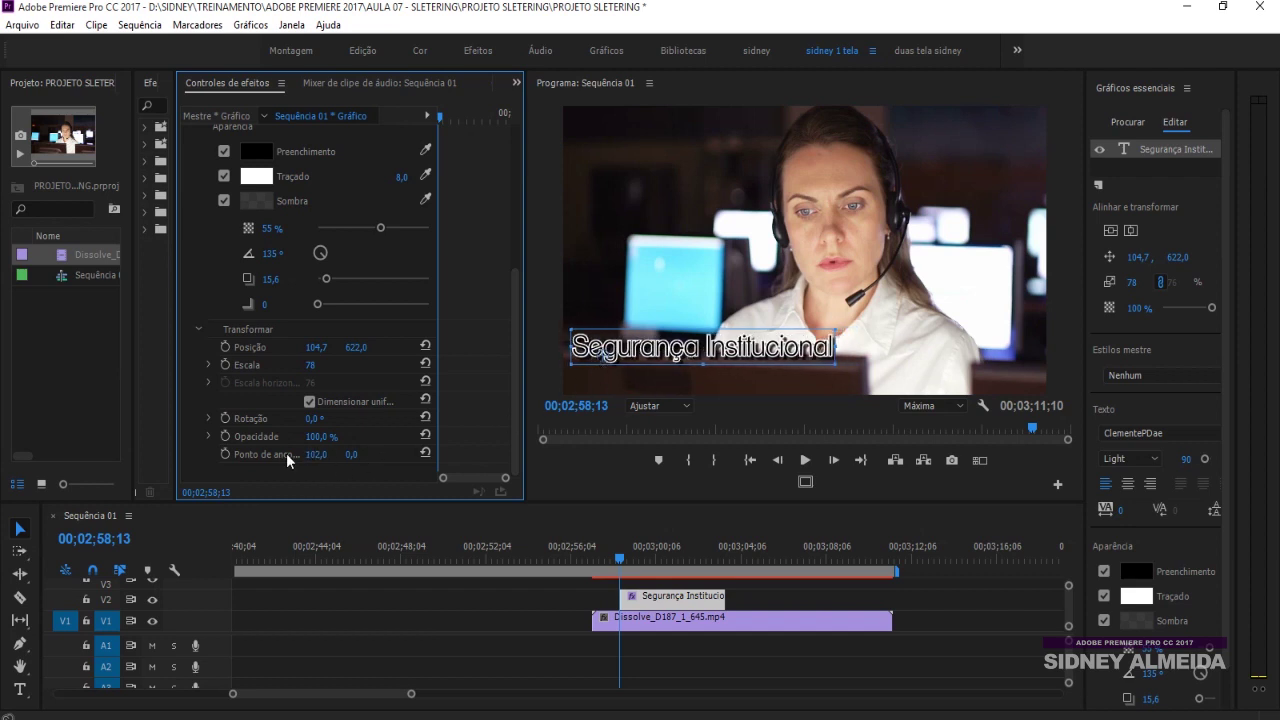
pyautogui.moveTo(316, 347); pyautogui.dragTo(321, 348)
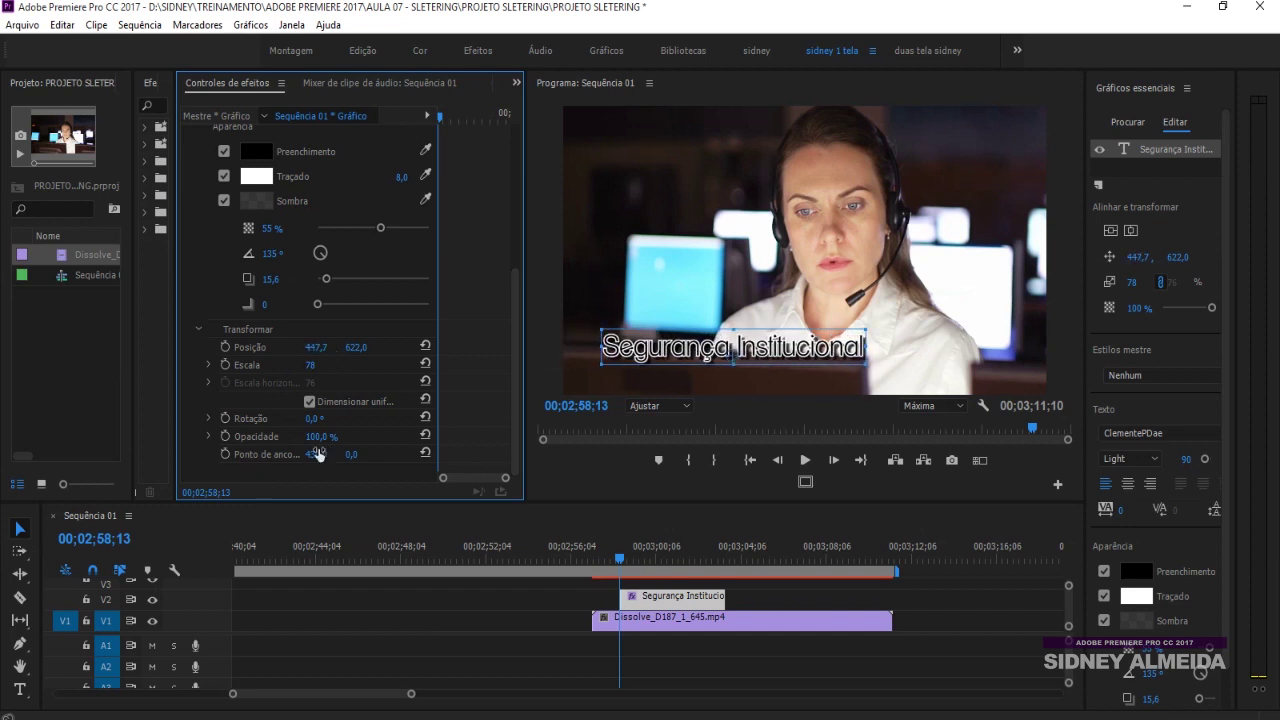
pyautogui.moveTo(313, 418); pyautogui.dragTo(331, 418)
pyautogui.press('space')
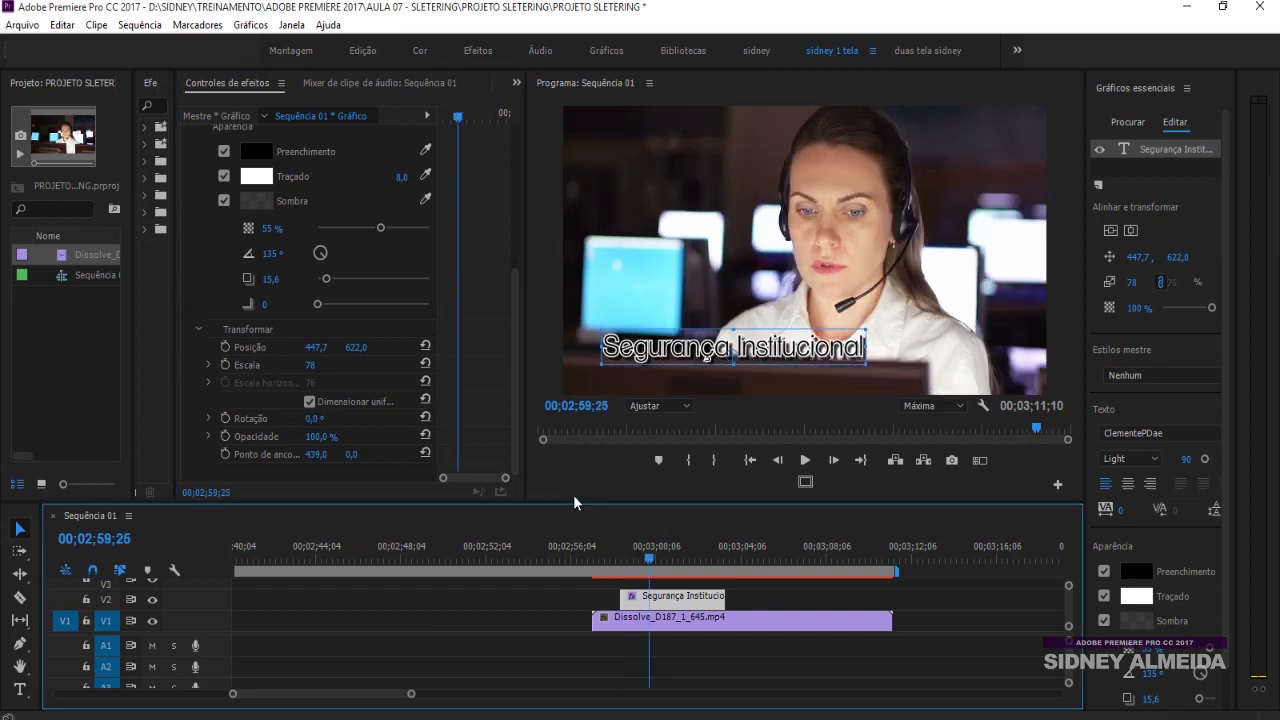
pyautogui.moveTo(517, 321); pyautogui.dragTo(520, 284)
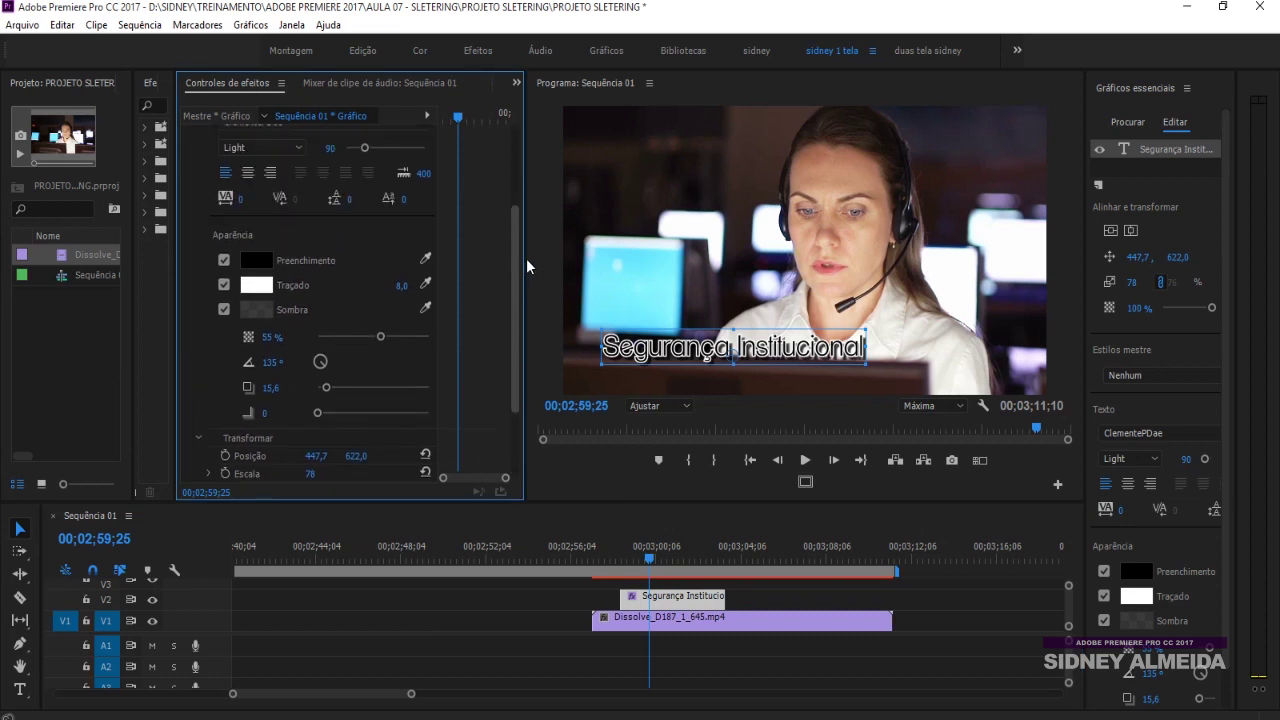
pyautogui.click(631, 598)
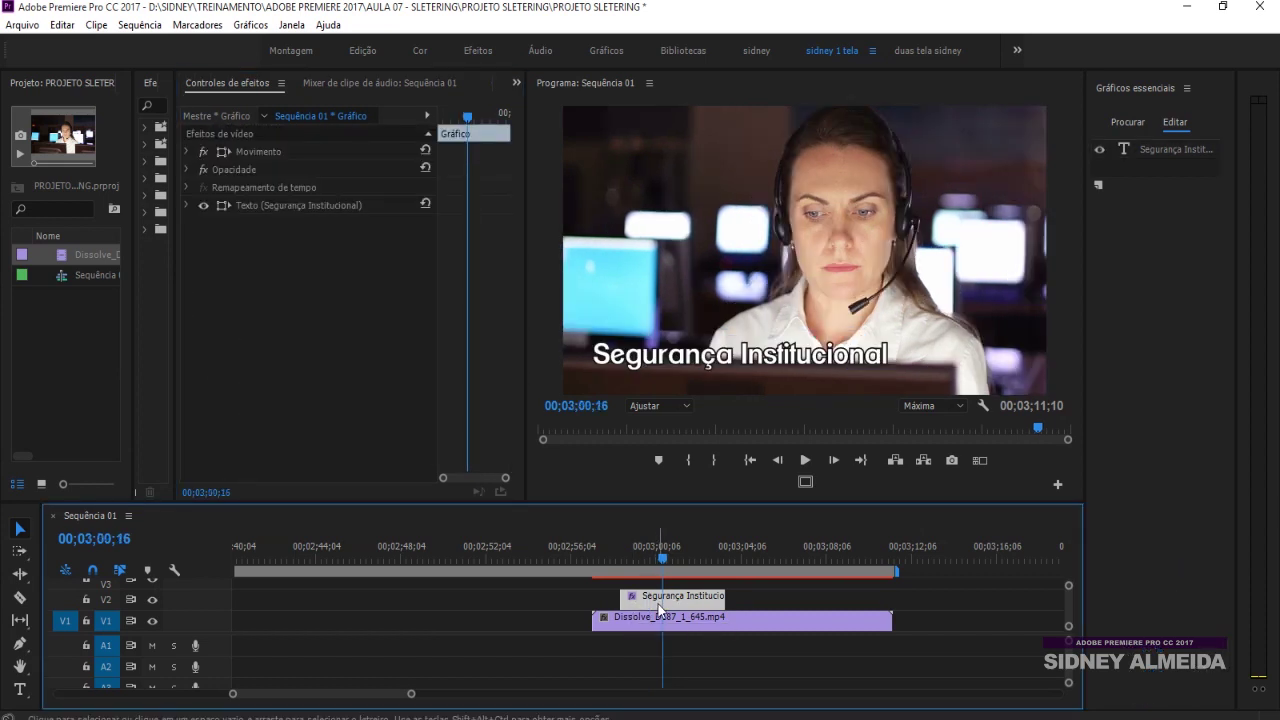
# - Duplicate the title's text layer and move the copy upward in the frame
pyautogui.click(662, 362)
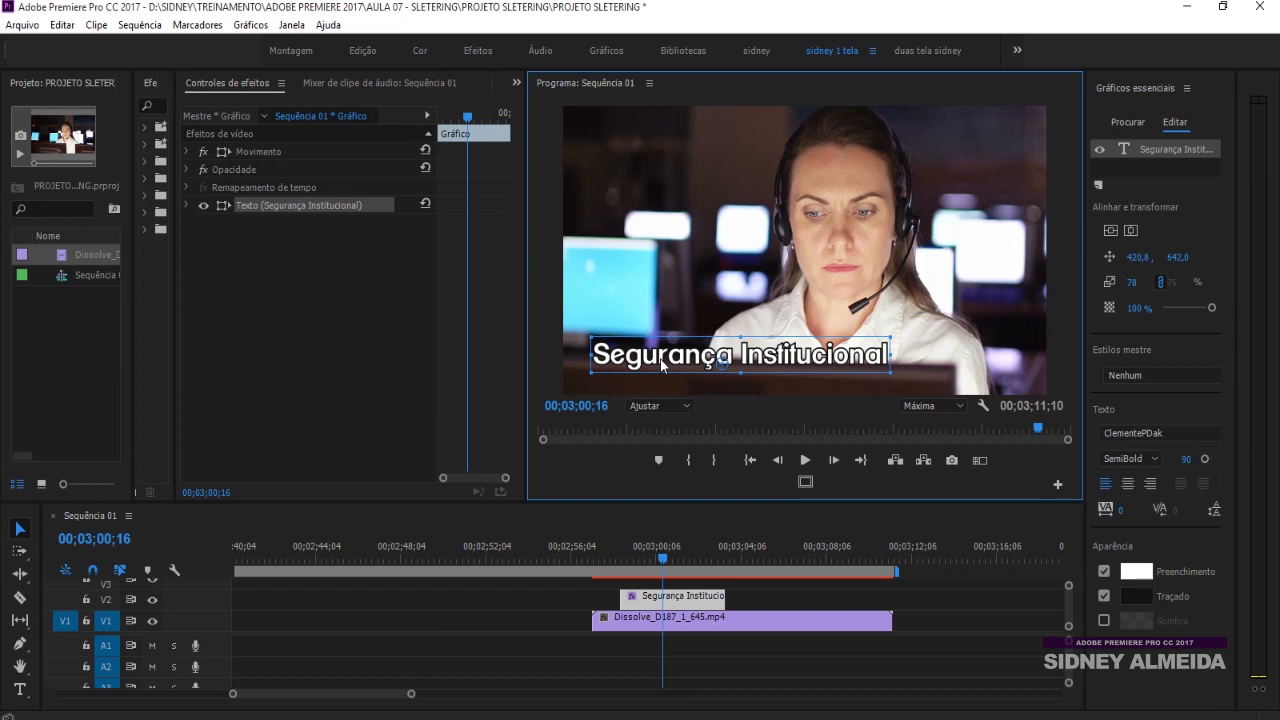
pyautogui.click(293, 208)
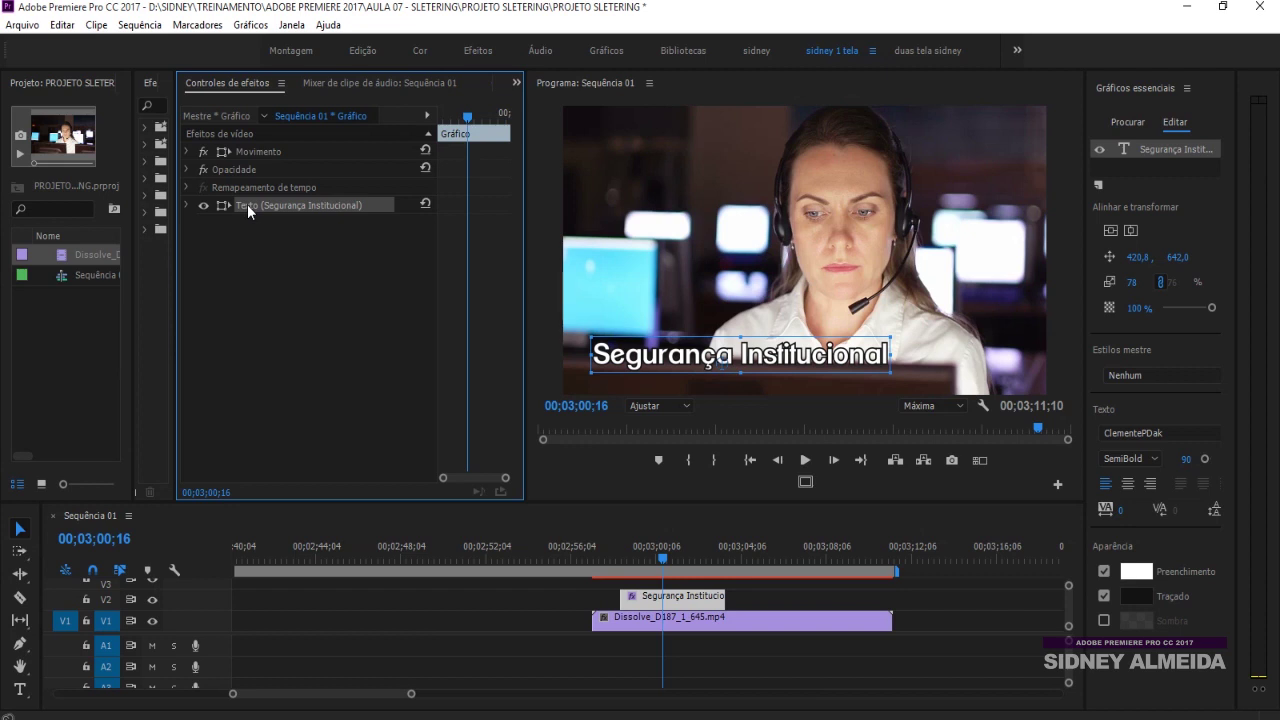
pyautogui.hotkey('ctrl', 'v')
pyautogui.click(246, 223)
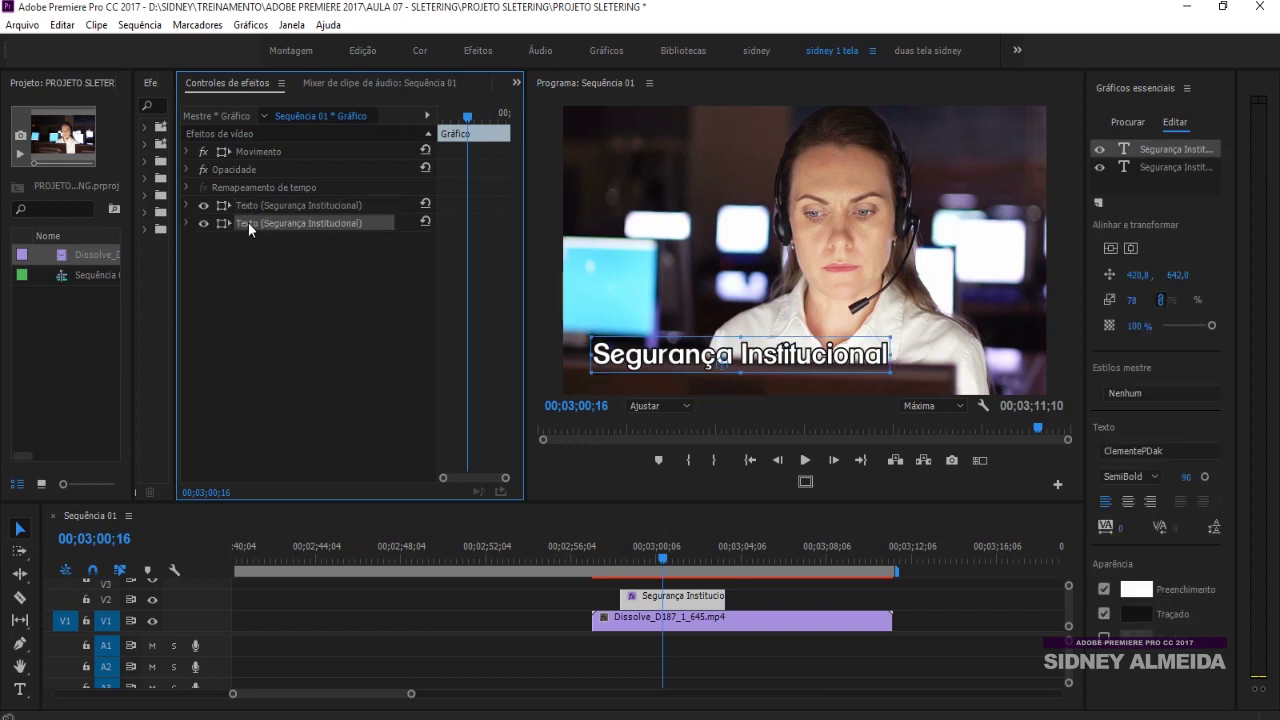
pyautogui.moveTo(639, 367); pyautogui.dragTo(640, 321)
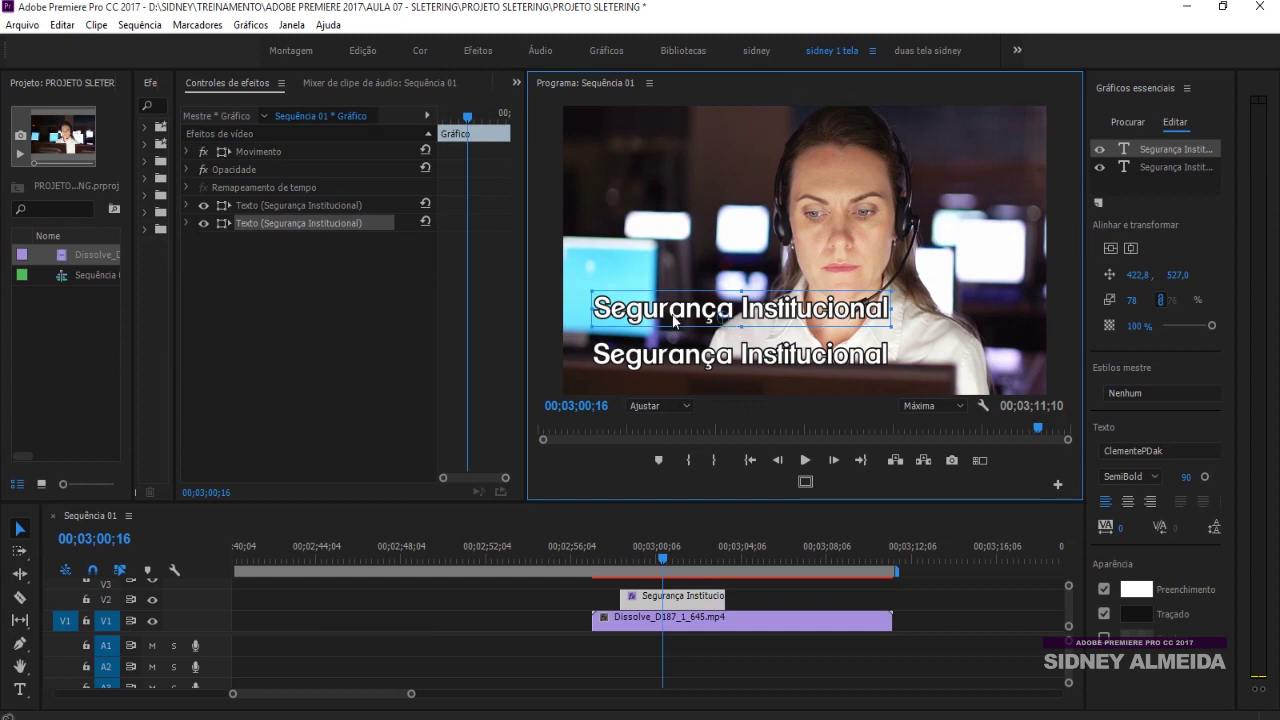
# - Retype the duplicate text as 'Departamento de Segurança'
pyautogui.press('Delete')
pyautogui.press('t')
pyautogui.click(592, 210)
pyautogui.write('Depa')
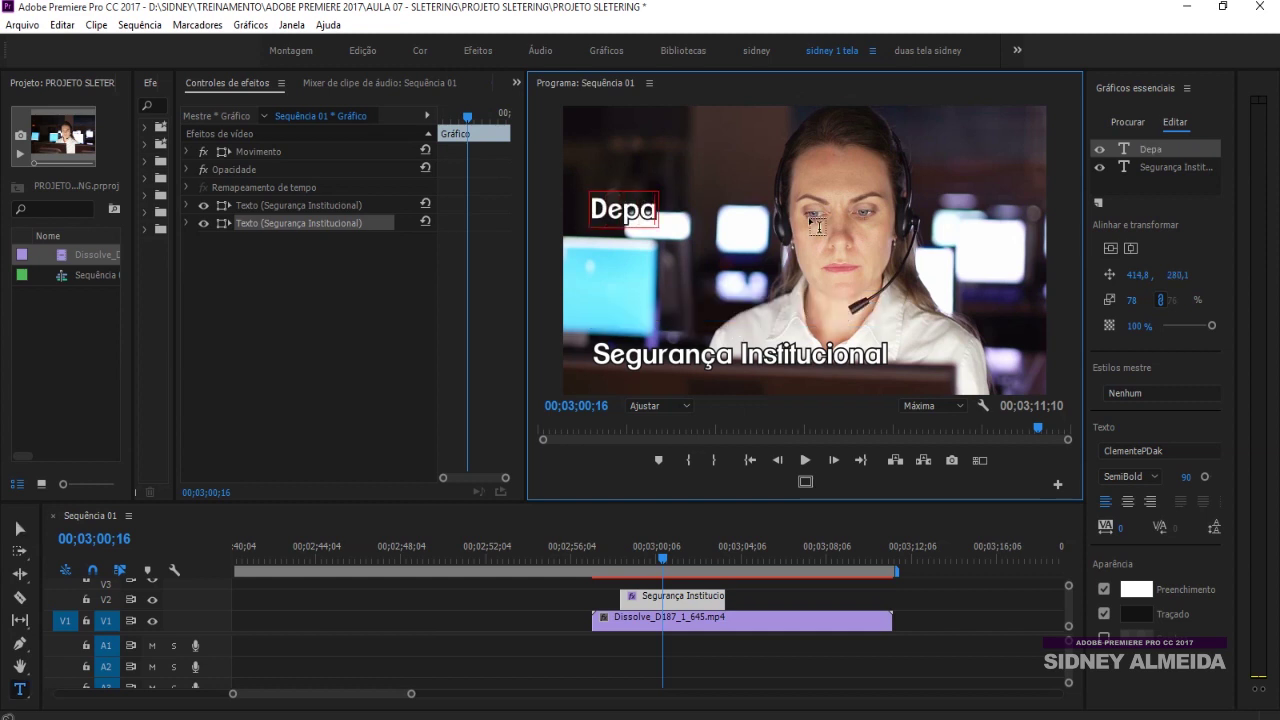
pyautogui.press('BackSpace')
pyautogui.press('BackSpace')
pyautogui.press('BackSpace')
pyautogui.write('epartamento de Segurança')
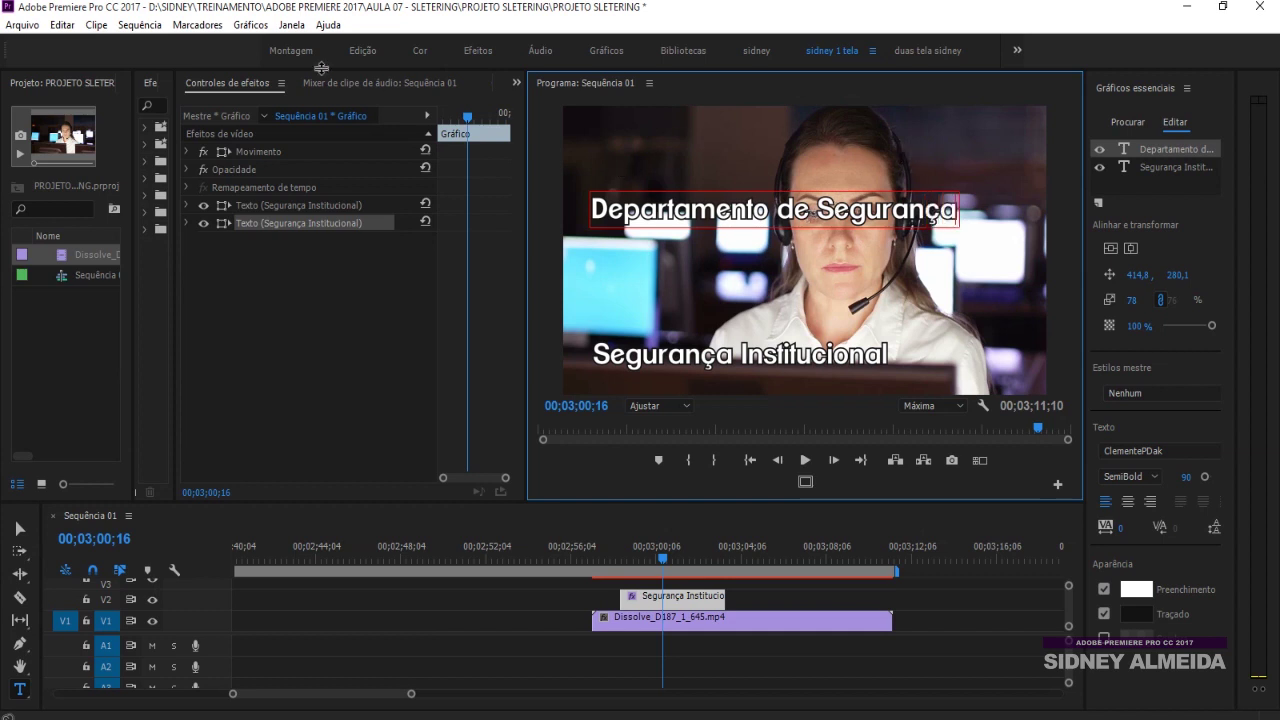
pyautogui.click(20, 528)
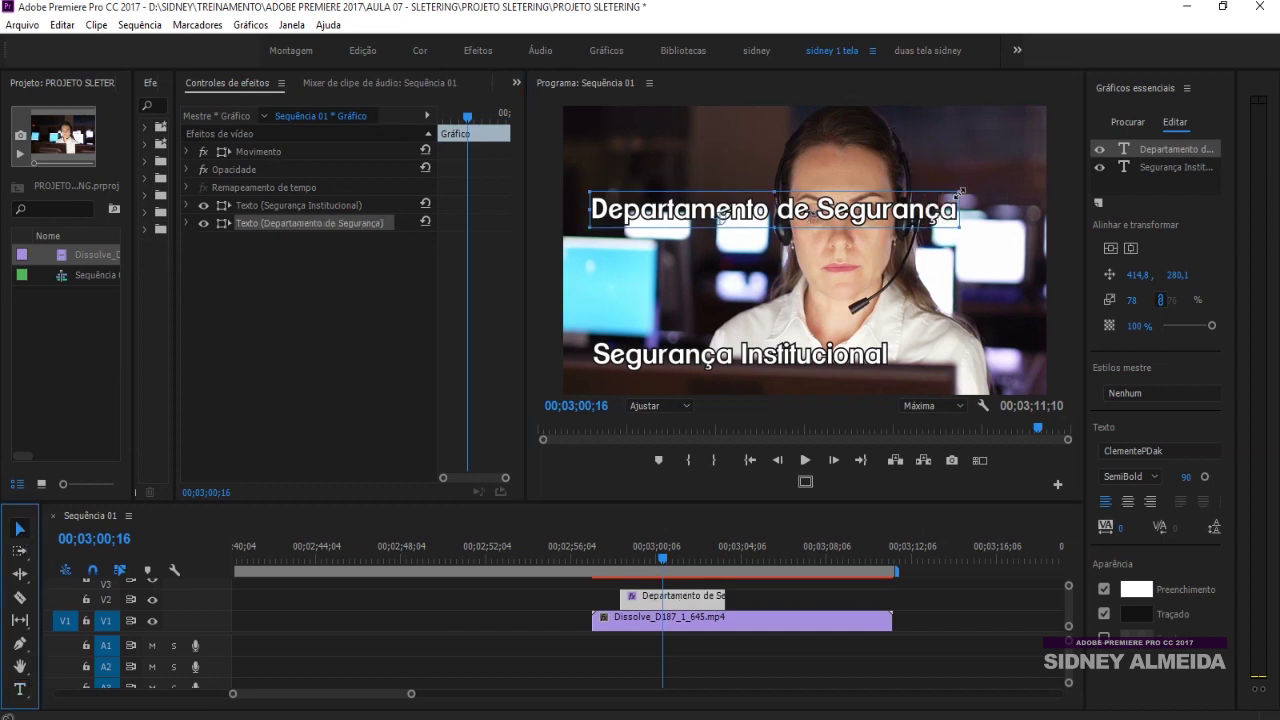
# - Scale the caption to 30 and place it just below Segurança Institucional
pyautogui.moveTo(960, 191); pyautogui.dragTo(793, 219)
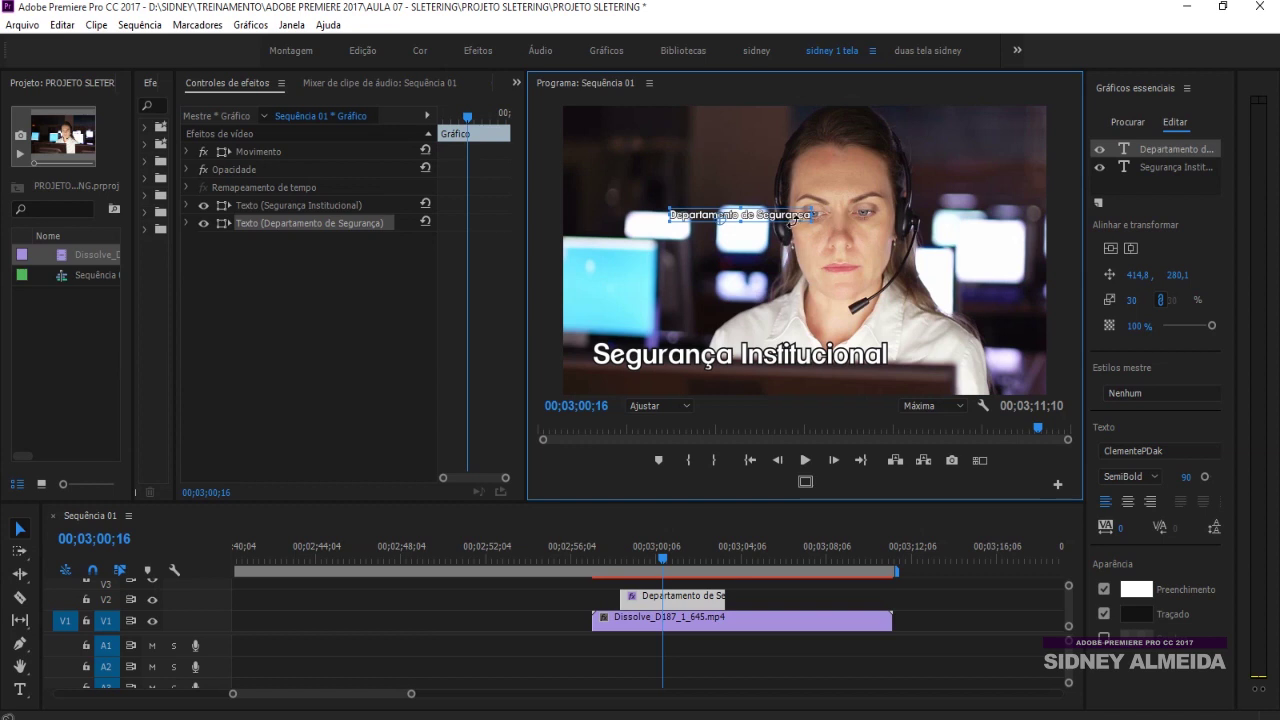
pyautogui.moveTo(792, 219); pyautogui.dragTo(710, 376)
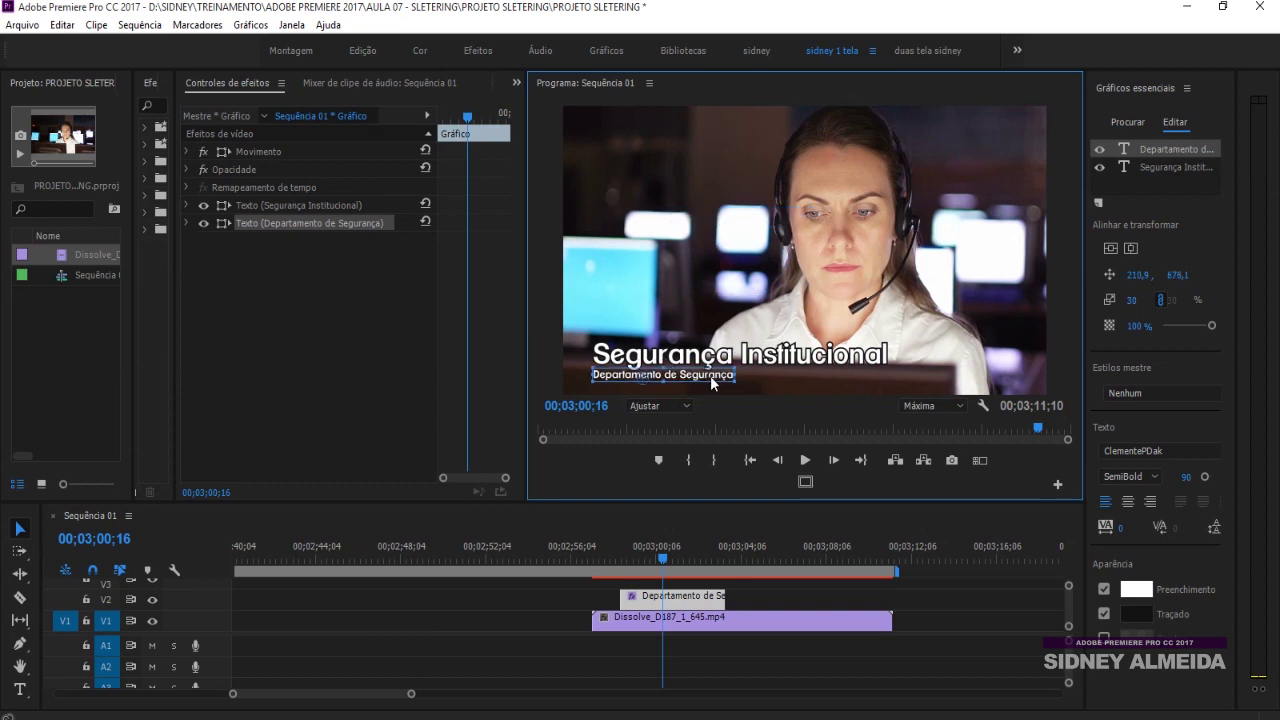
pyautogui.click(187, 151)
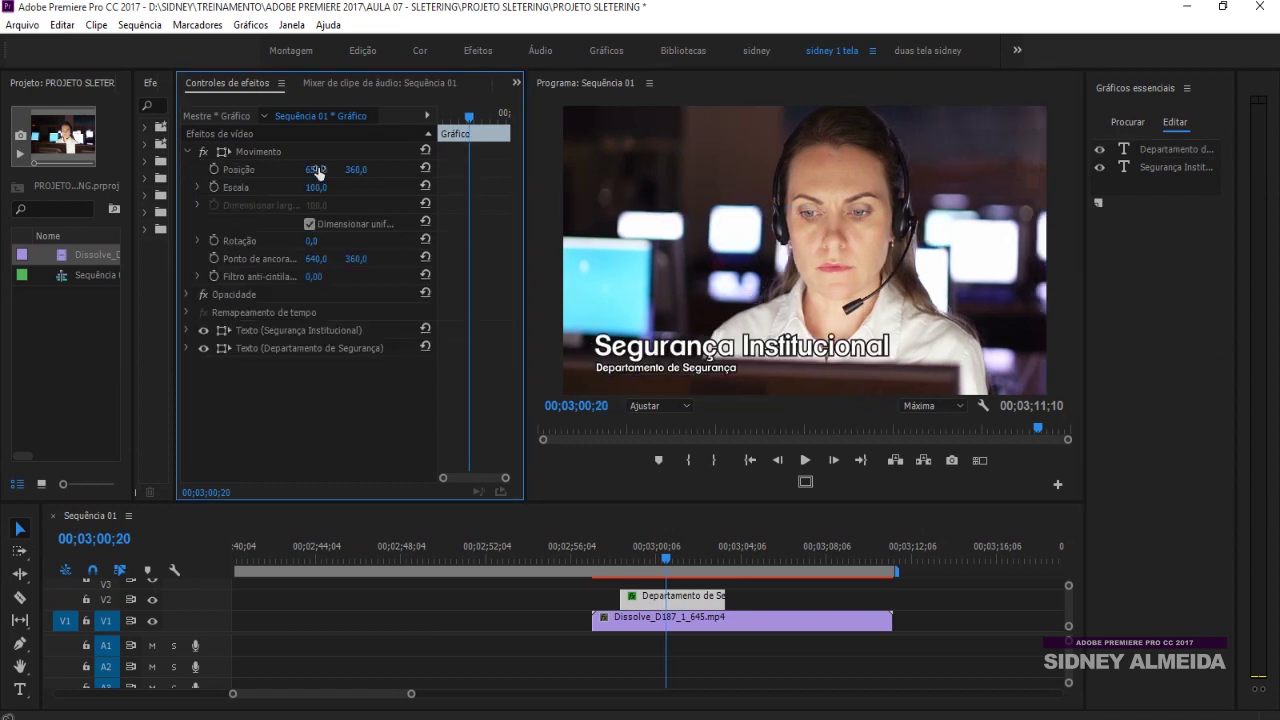
# - Nudge both titles via Motion Position, then select the Segurança Institucional text layer
pyautogui.moveTo(317, 172)
pyautogui.mouseDown()
pyautogui.moveTo(334, 172)
pyautogui.moveTo(315, 172)
pyautogui.mouseUp()
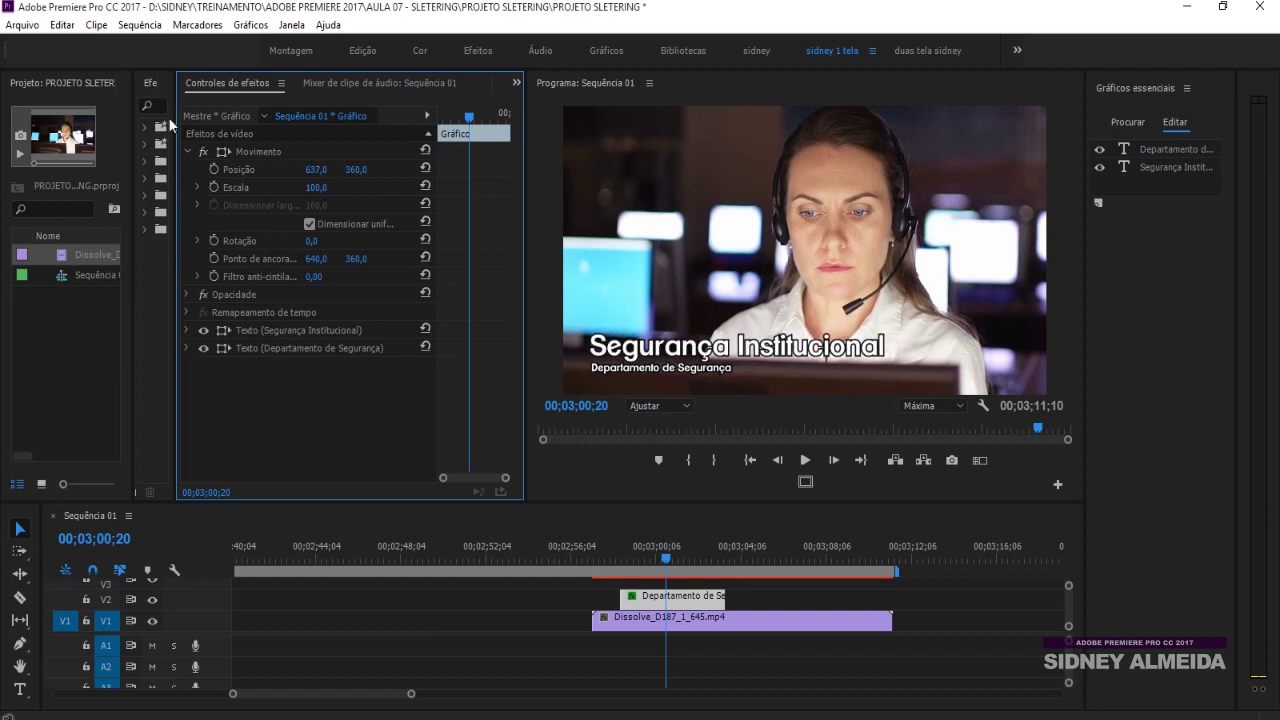
pyautogui.click(187, 151)
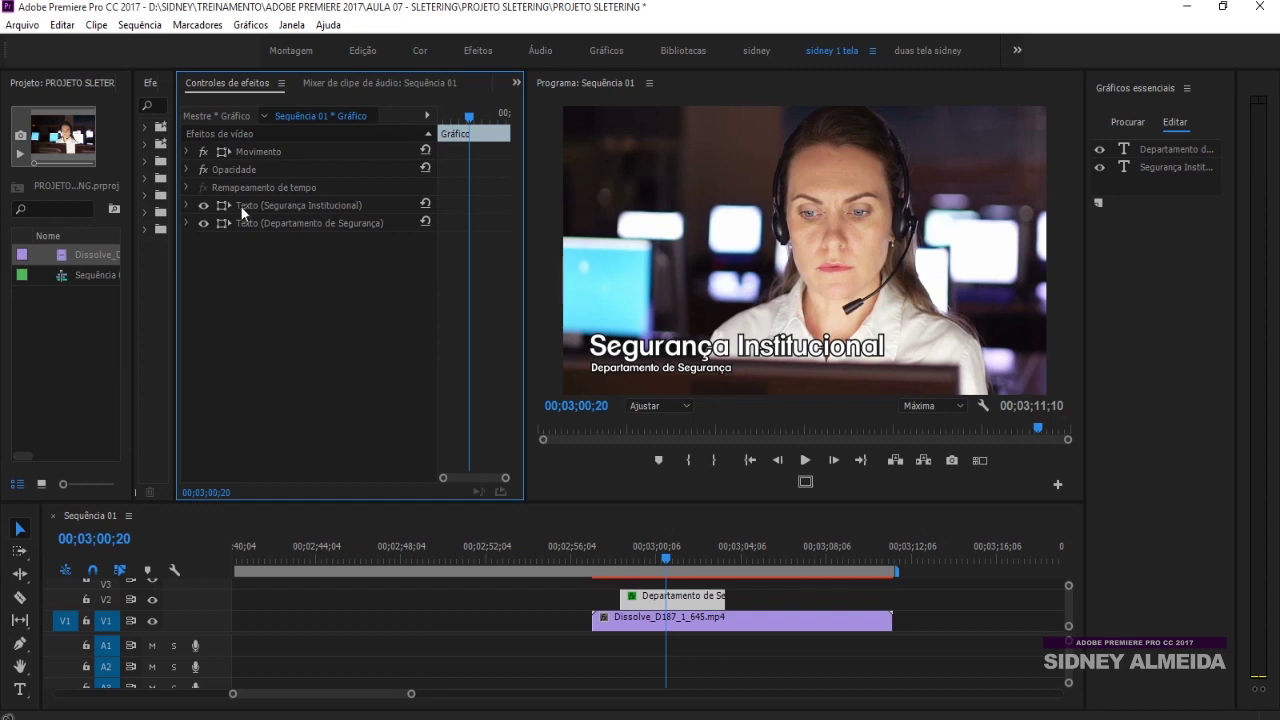
pyautogui.click(301, 206)
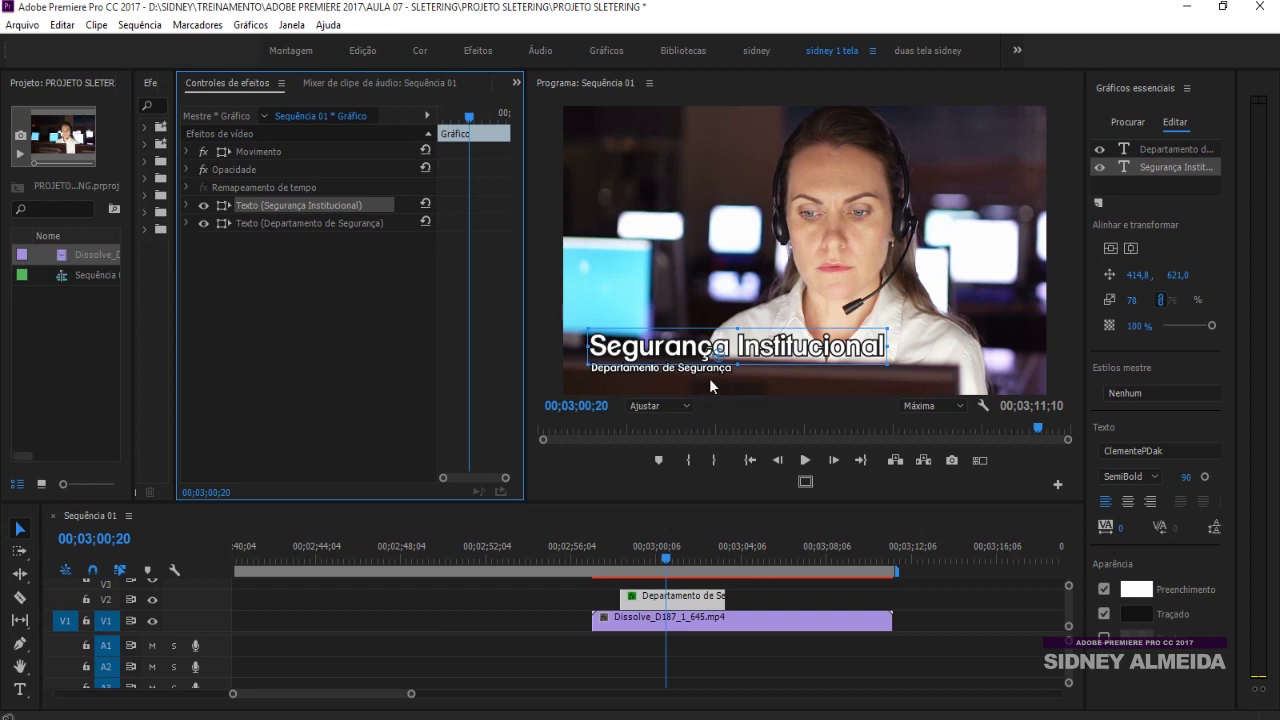
pyautogui.click(324, 328)
pyautogui.click(265, 208)
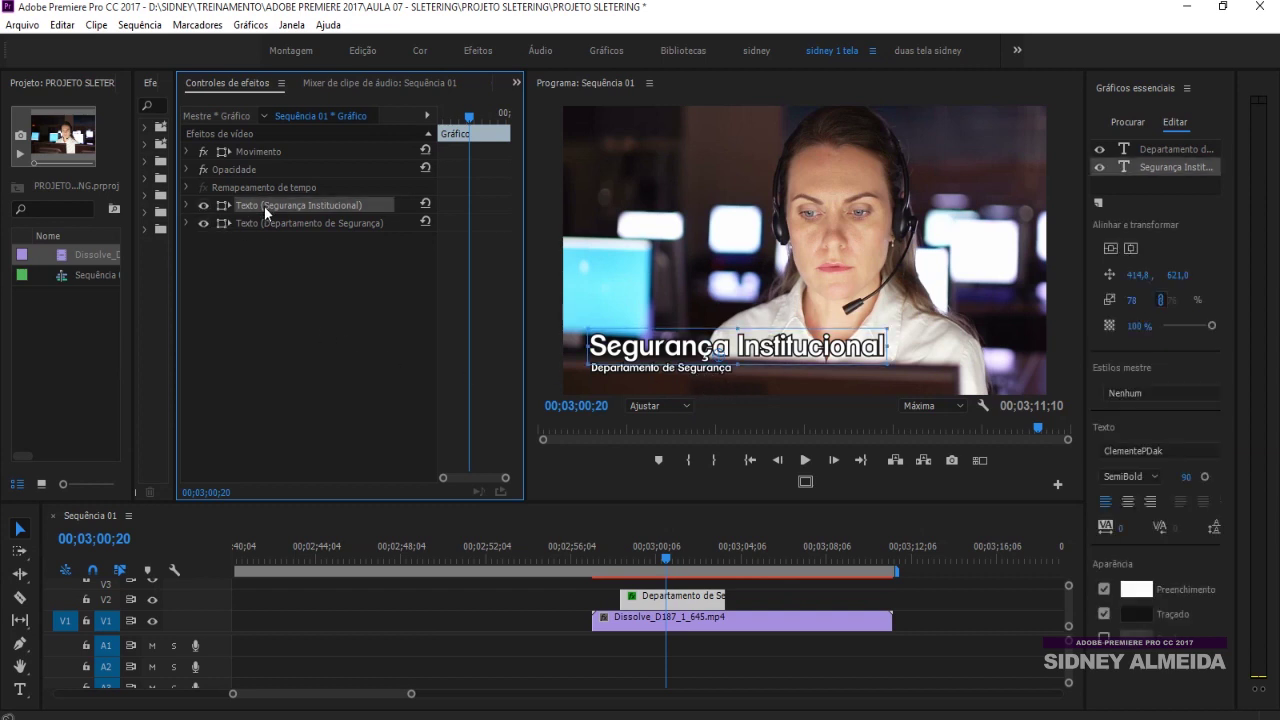
# - Set Segurança Institucional's Position X to 384.8 and enable its position keyframing
pyautogui.click(187, 205)
pyautogui.click(199, 258)
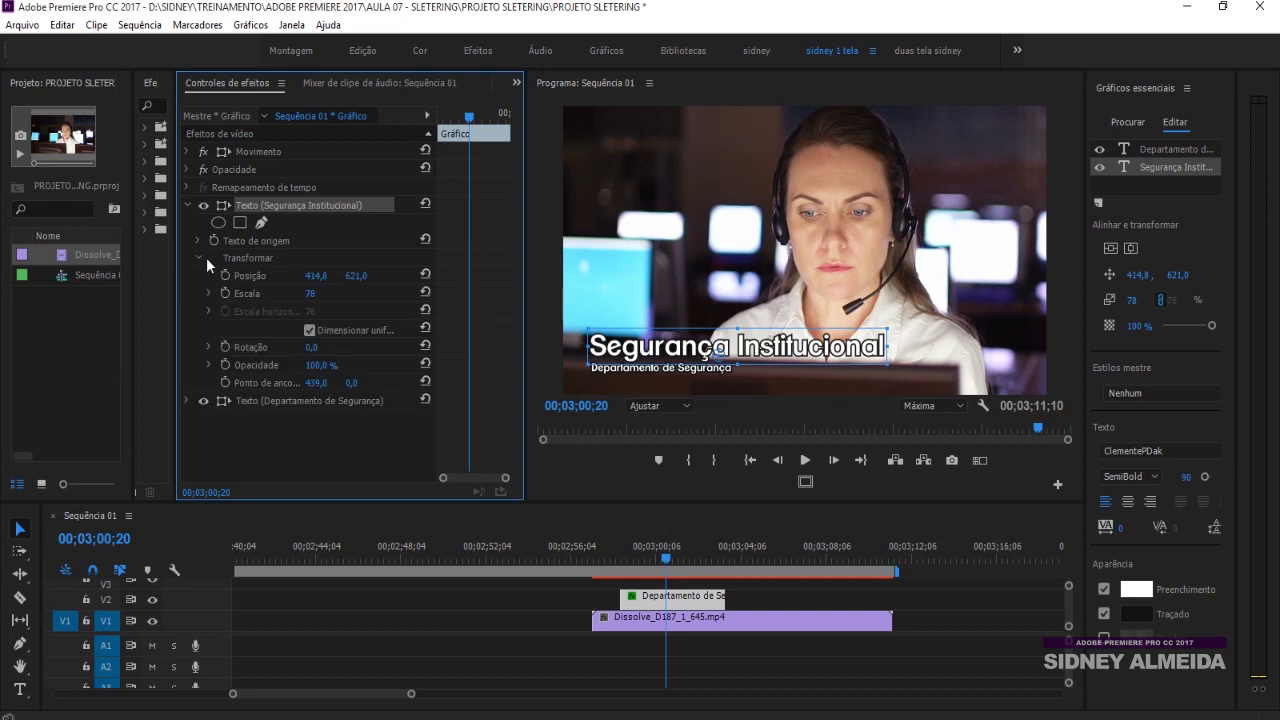
pyautogui.moveTo(315, 275)
pyautogui.mouseDown()
pyautogui.moveTo(363, 275)
pyautogui.moveTo(285, 275)
pyautogui.mouseUp()
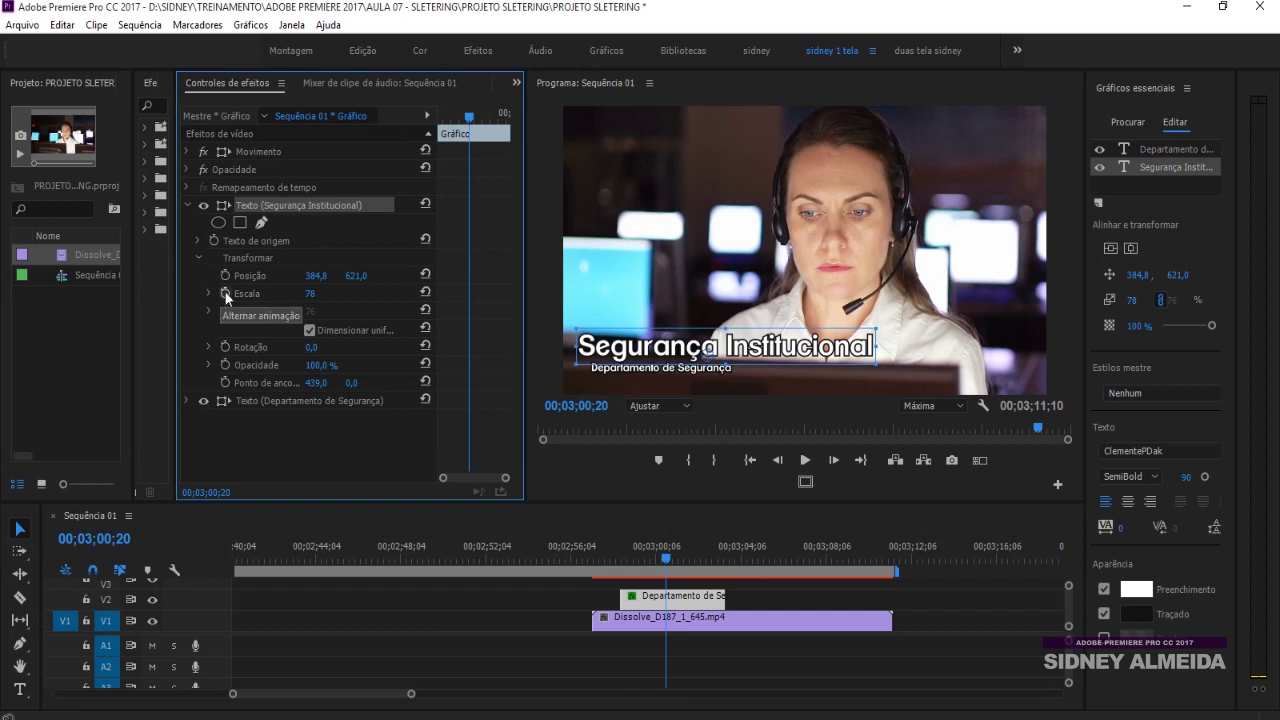
pyautogui.click(226, 275)
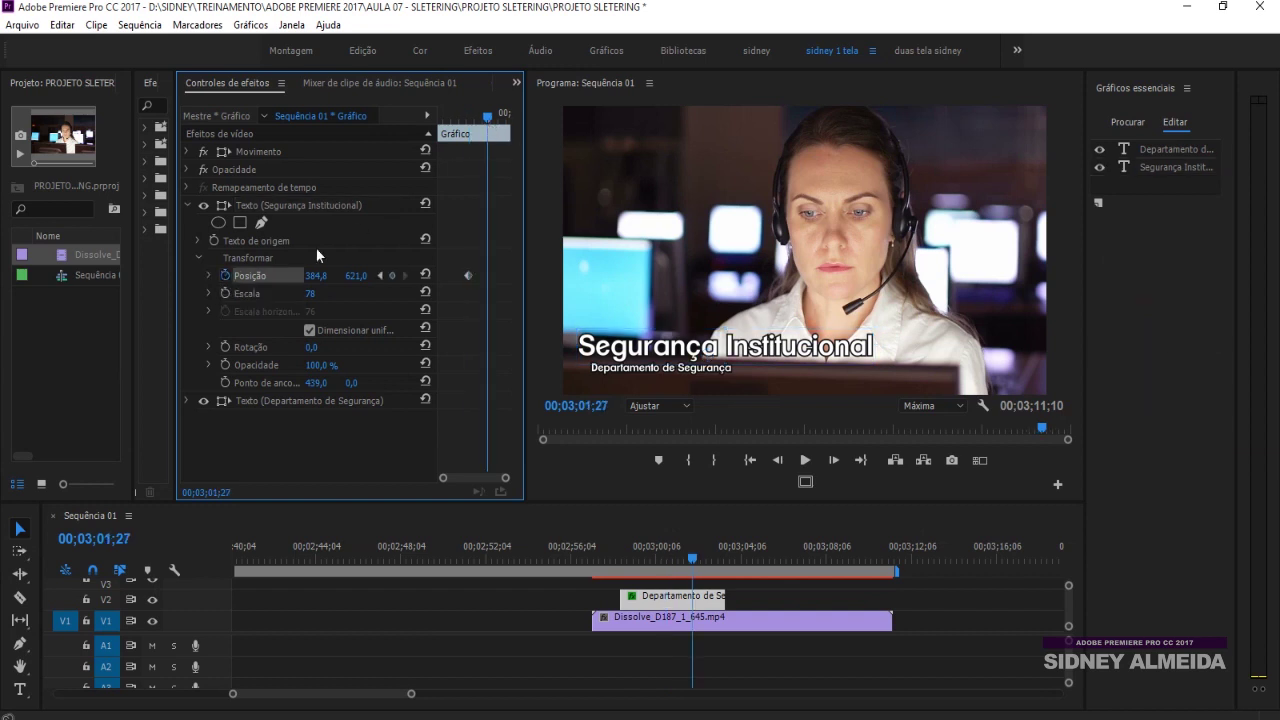
# - Add a later position keyframe shifting Segurança Institucional slightly right
pyautogui.click(487, 116)
pyautogui.moveTo(310, 275); pyautogui.dragTo(335, 275)
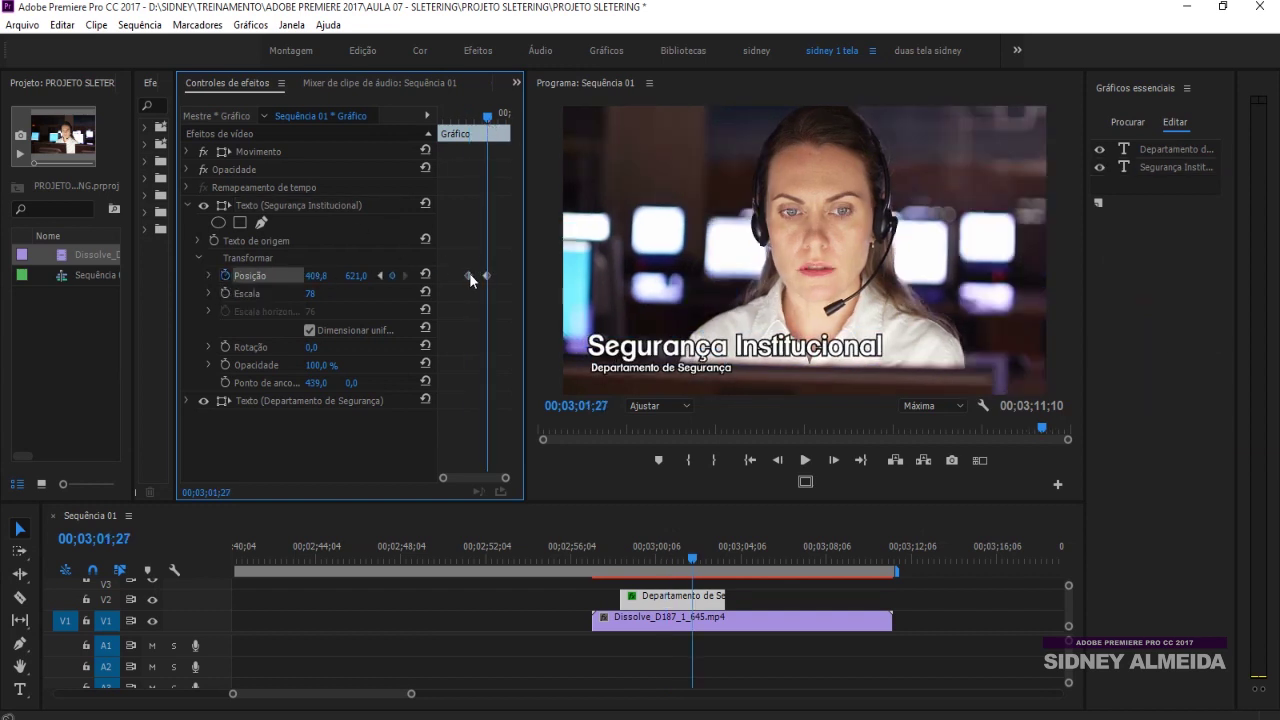
pyautogui.moveTo(487, 275); pyautogui.dragTo(510, 275)
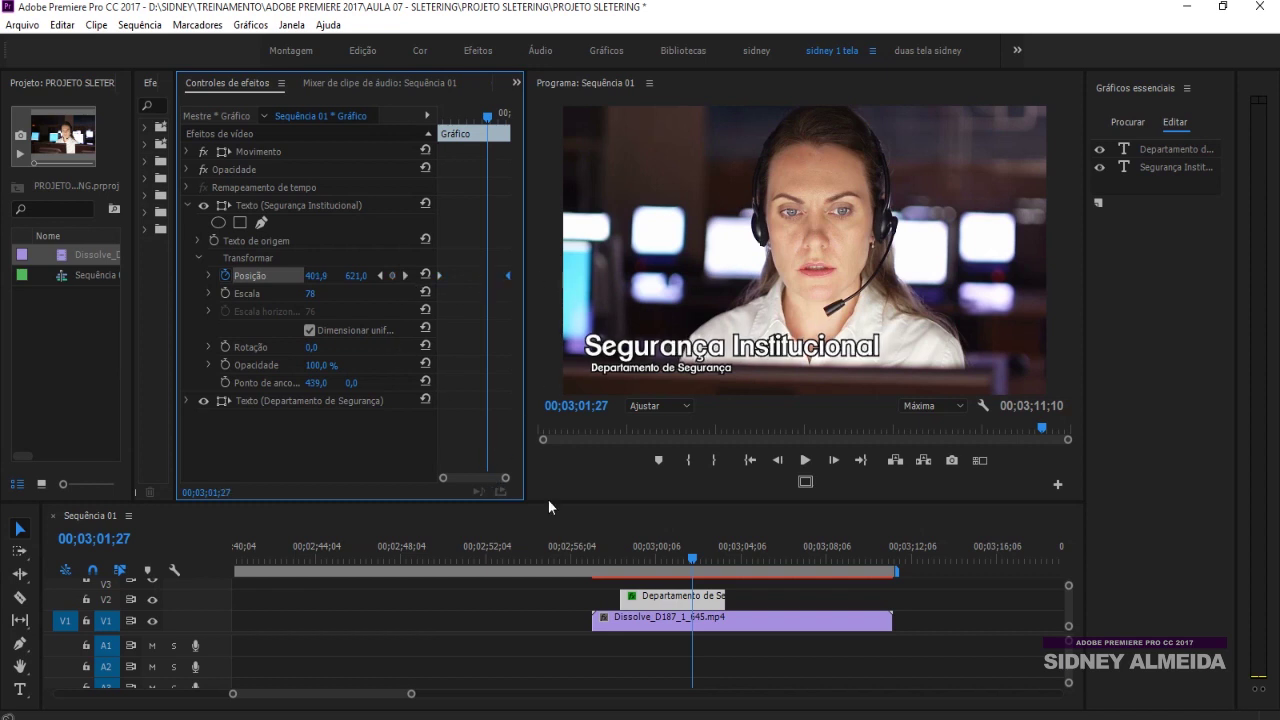
pyautogui.click(680, 603)
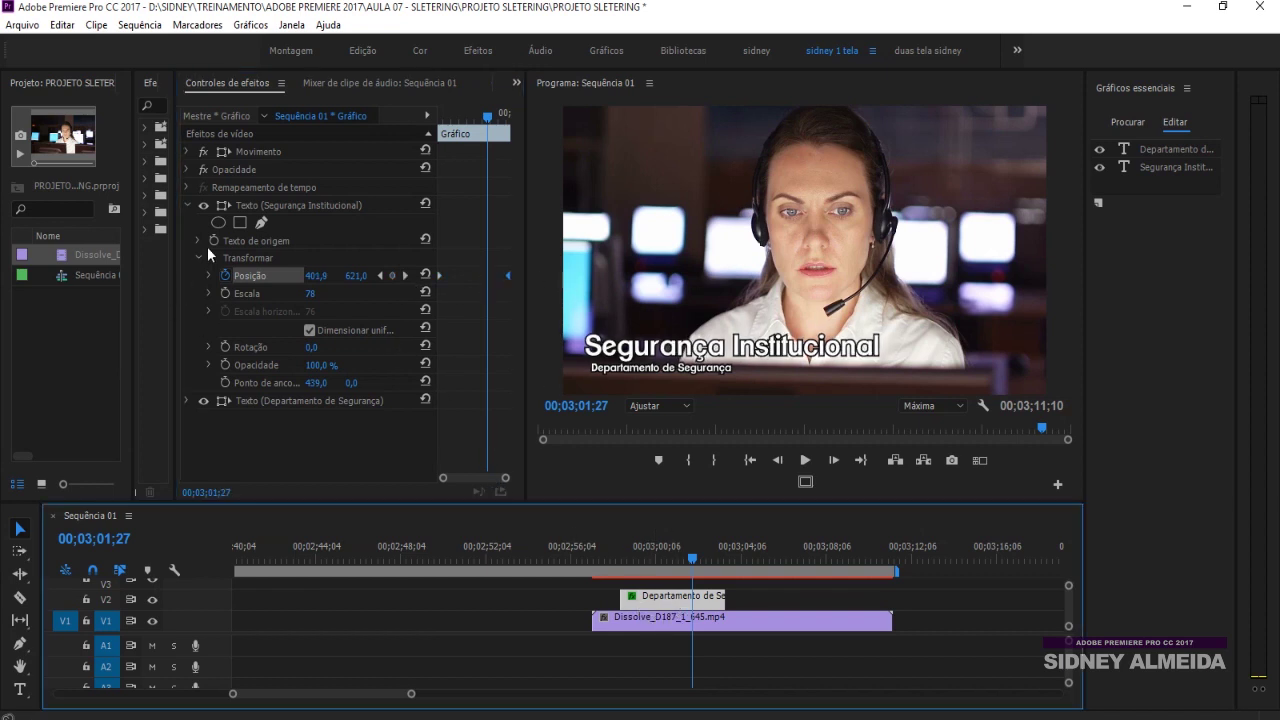
# - Keyframe the Departamento de Segurança caption's position from X 233.9 to a later shifted value
pyautogui.click(187, 205)
pyautogui.click(187, 222)
pyautogui.click(199, 258)
pyautogui.moveTo(318, 293); pyautogui.dragTo(330, 293)
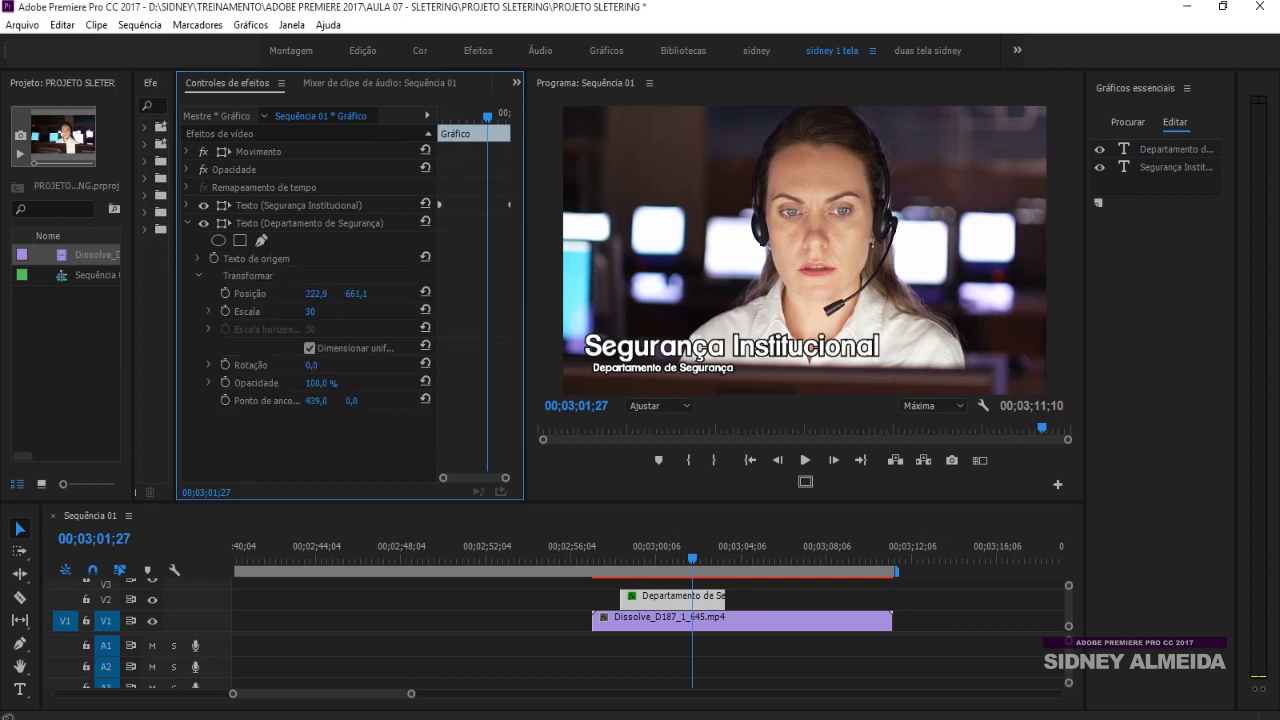
pyautogui.click(225, 293)
pyautogui.moveTo(487, 116); pyautogui.dragTo(499, 121)
pyautogui.moveTo(316, 293); pyautogui.dragTo(321, 296)
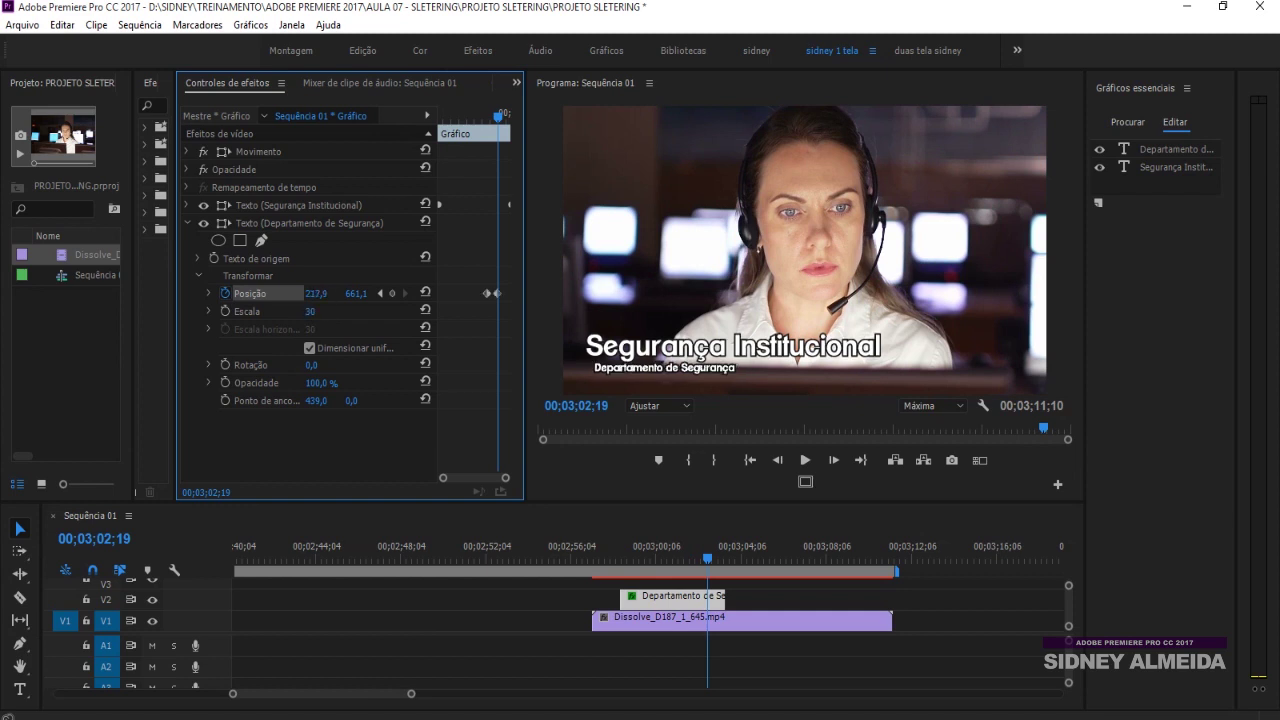
pyautogui.moveTo(487, 293); pyautogui.dragTo(508, 293)
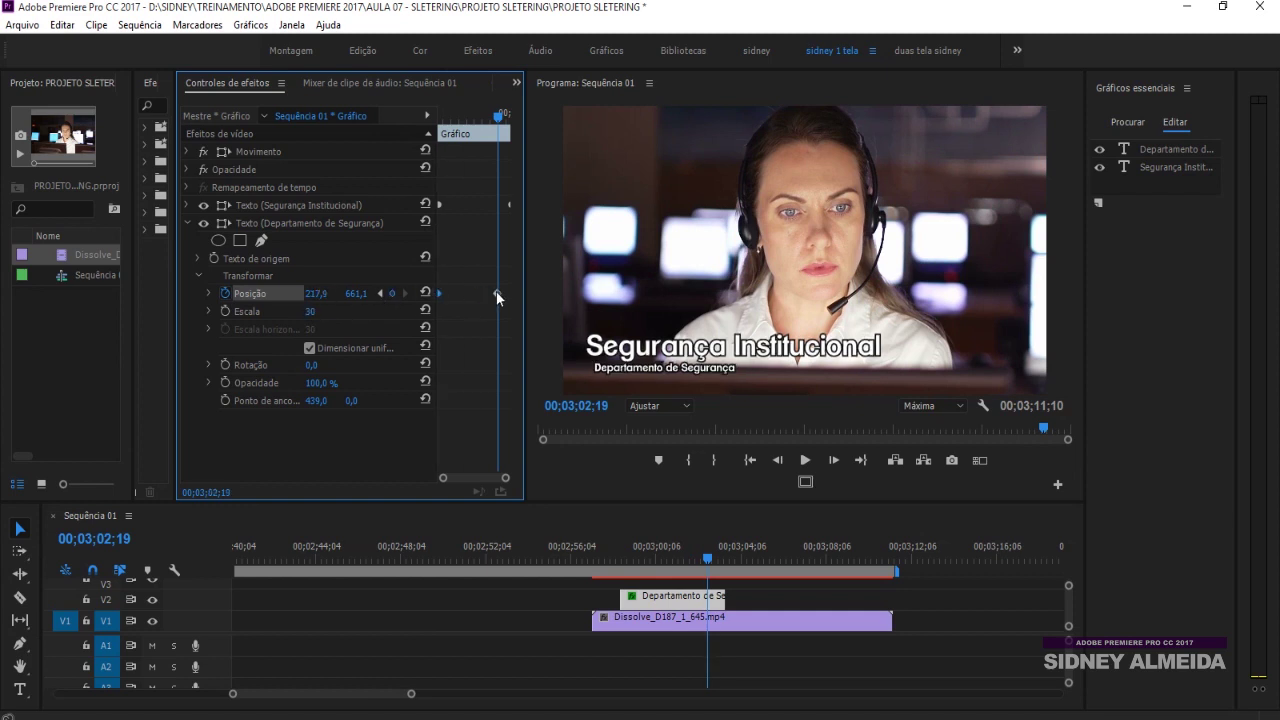
# - Preview the title animation from the start and collapse the caption's properties
pyautogui.click(625, 552)
pyautogui.press('space')
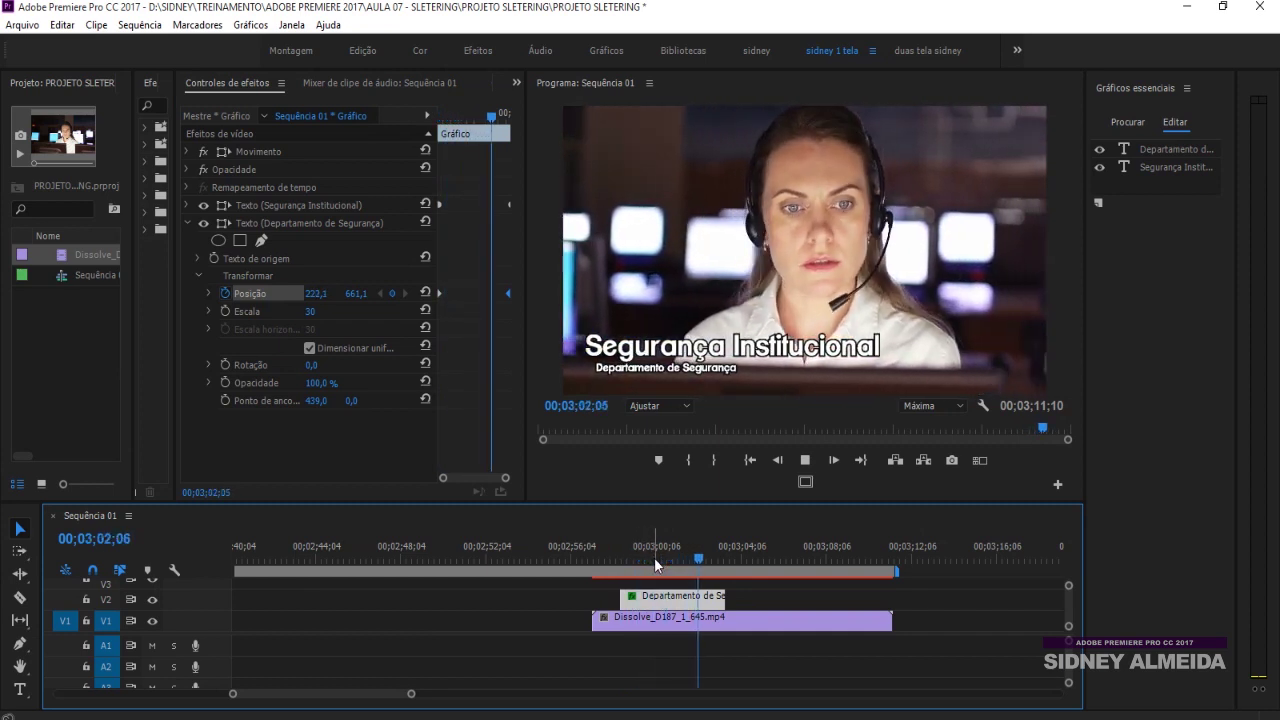
pyautogui.press('space')
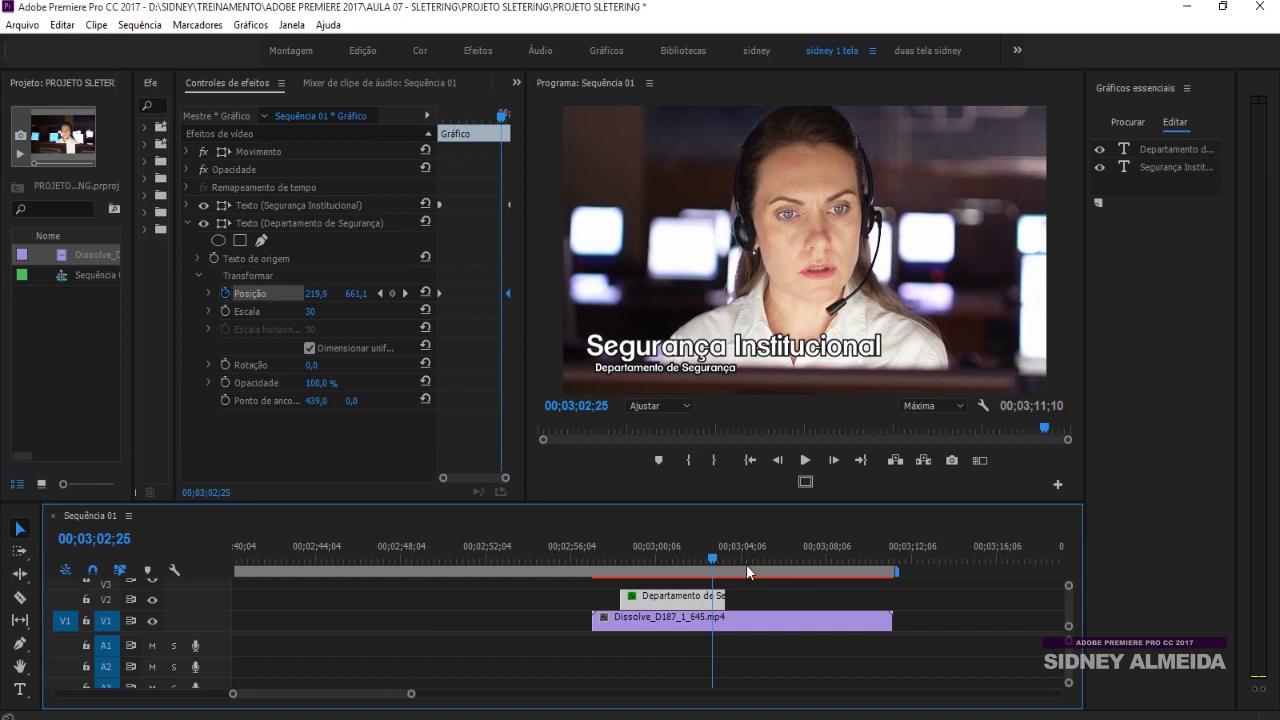
pyautogui.click(341, 324)
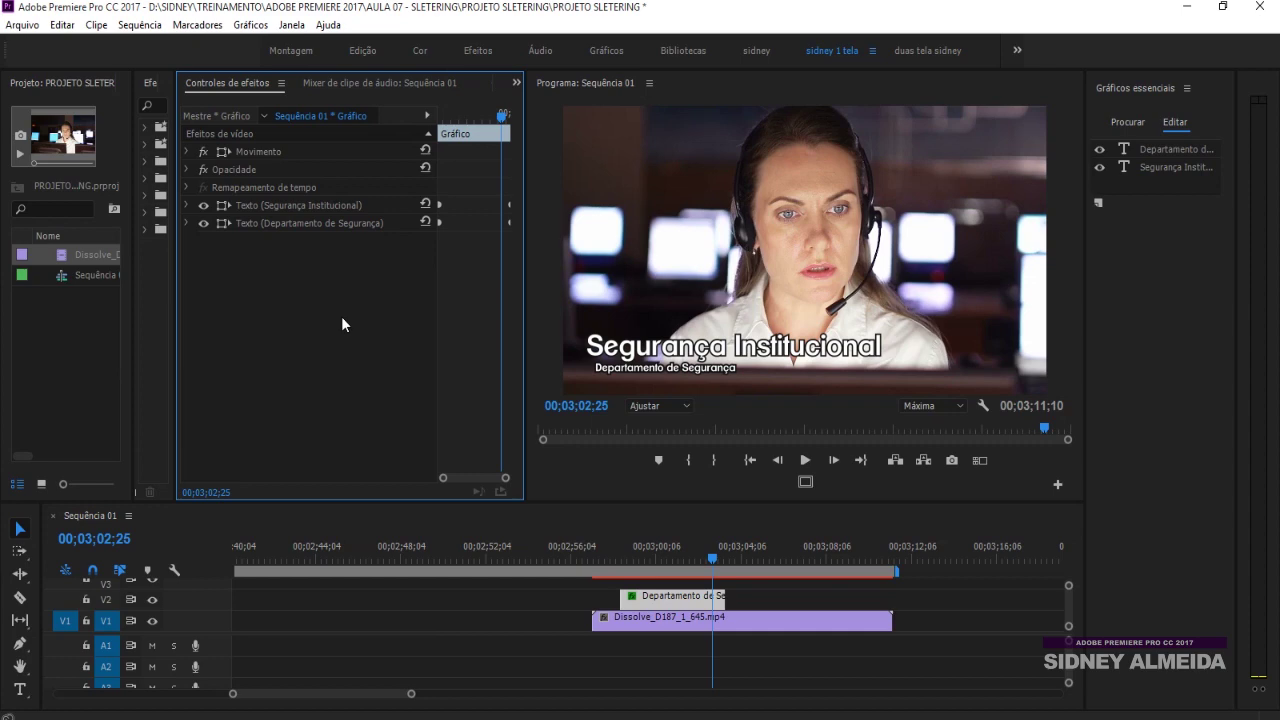
# - Create a new legacy title named 'criação de texto'
pyautogui.click(22, 26)
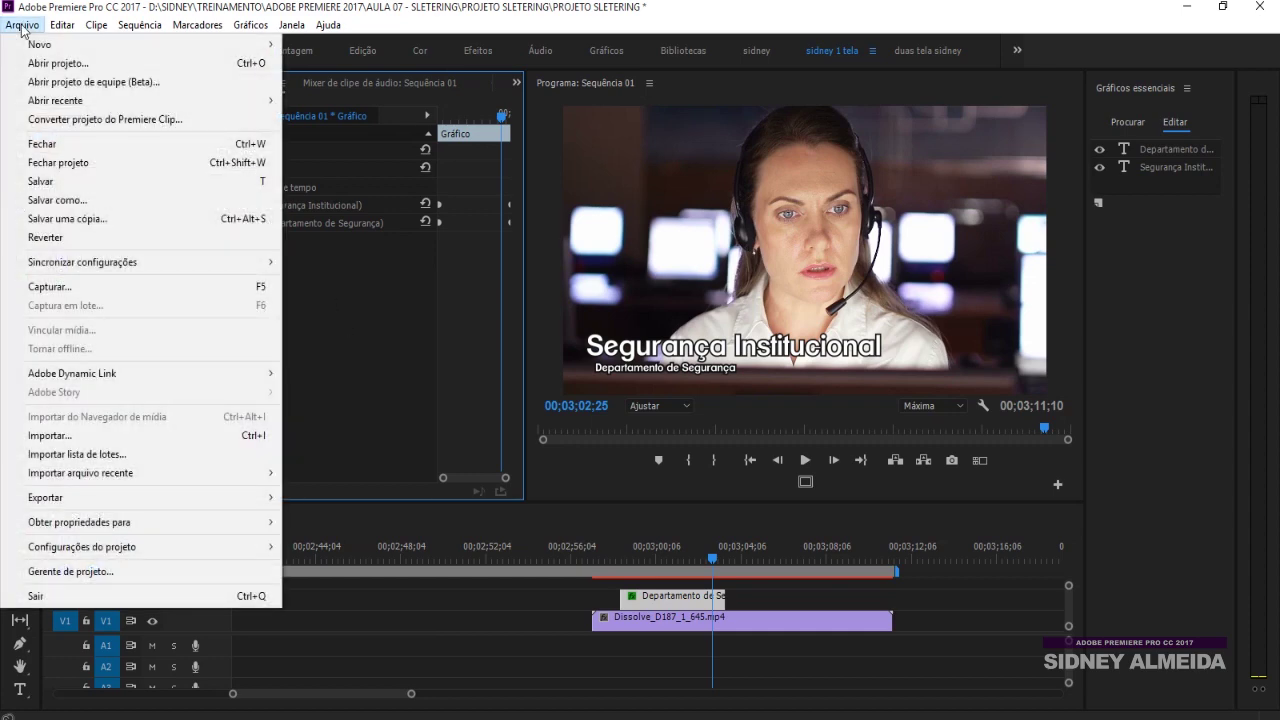
pyautogui.moveTo(38, 50)
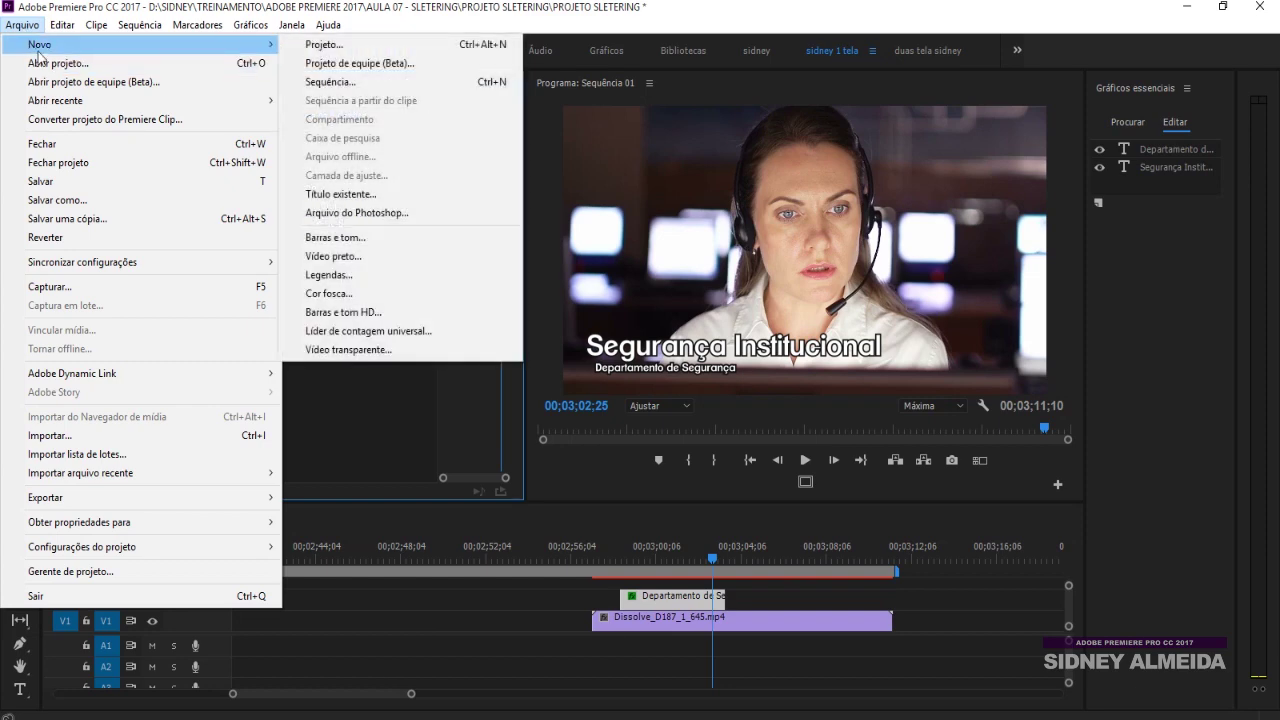
pyautogui.click(432, 196)
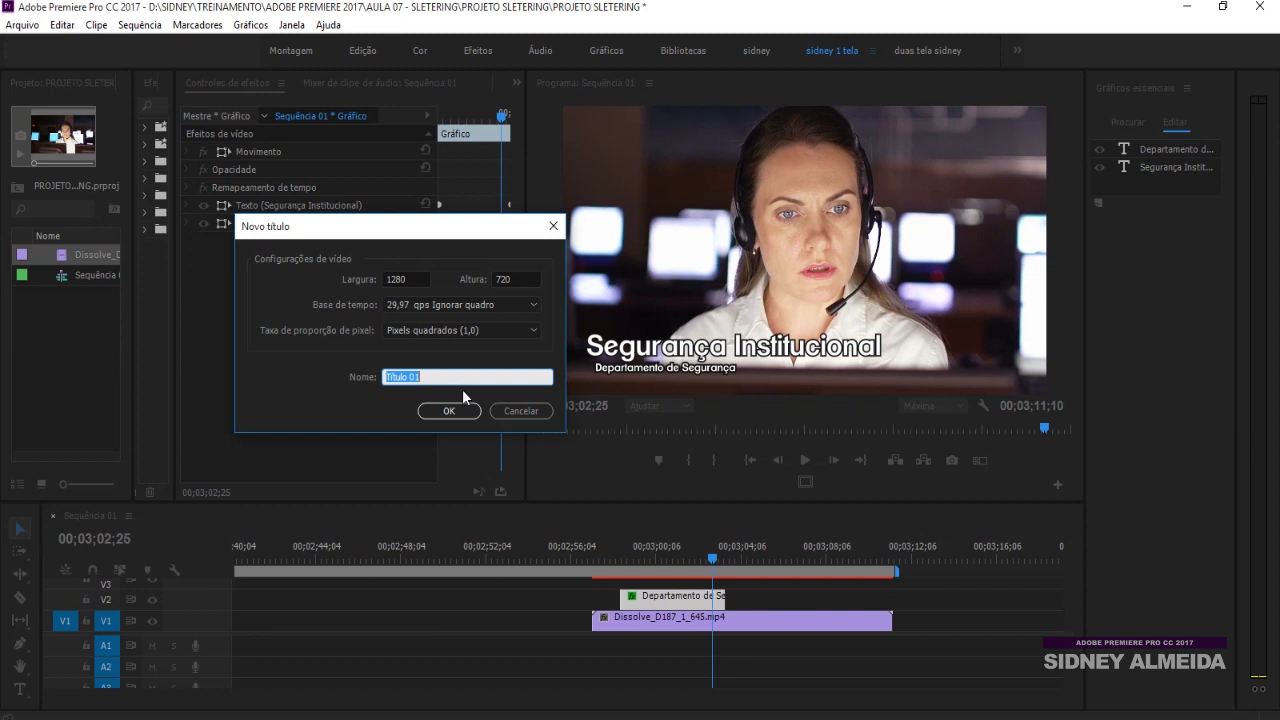
pyautogui.write('criação de texto')
pyautogui.press('Return')
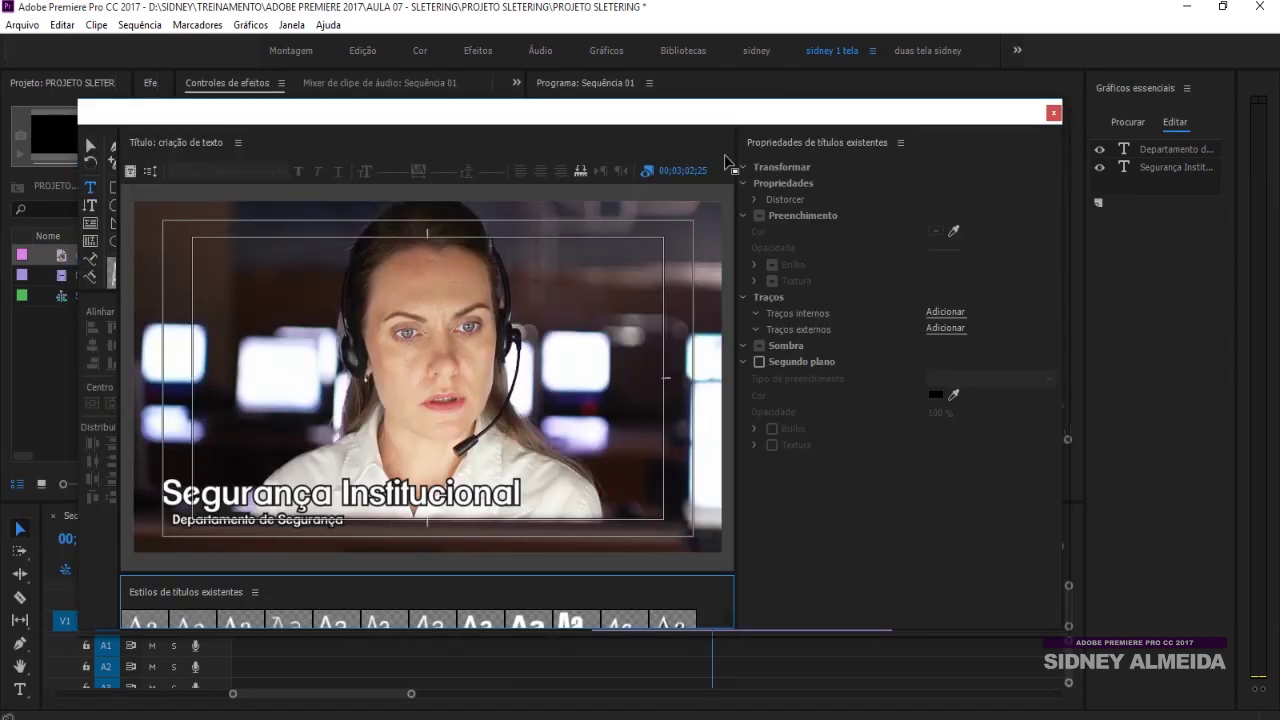
# - Reposition the Titler window, widen its tools panel, and start a text box at the upper left
pyautogui.moveTo(664, 113); pyautogui.dragTo(706, 92)
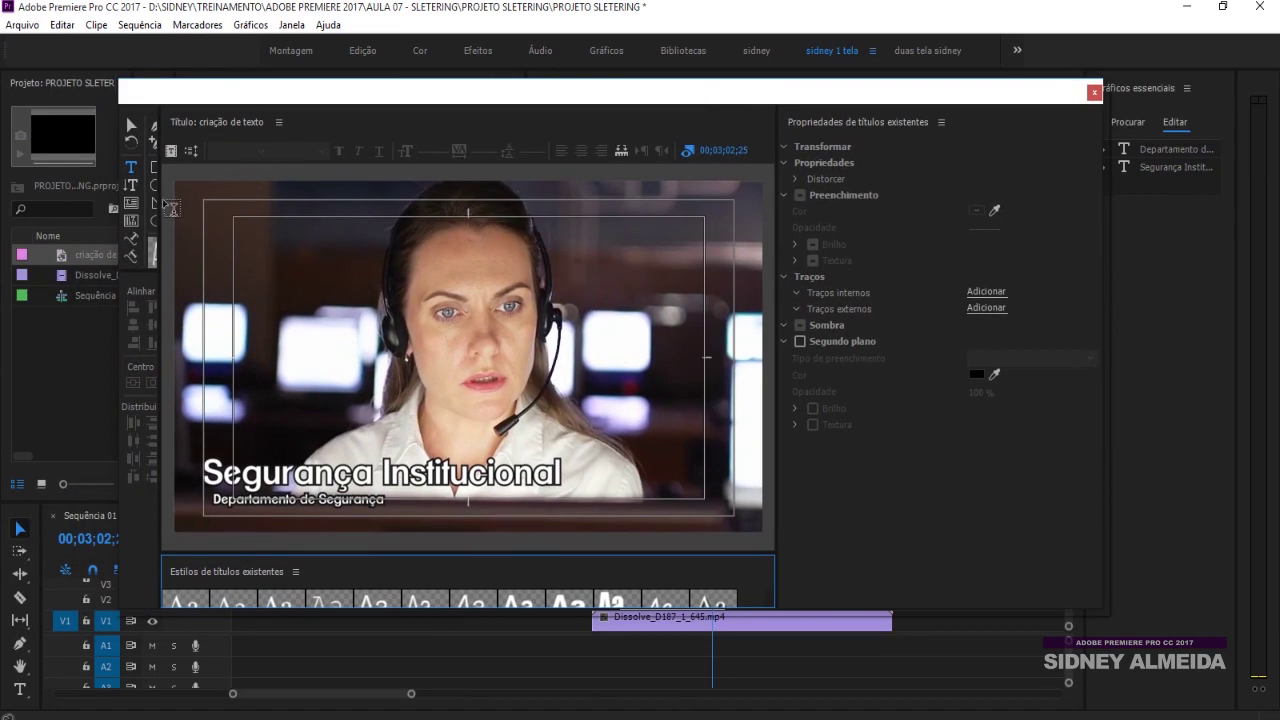
pyautogui.moveTo(171, 208); pyautogui.dragTo(221, 208)
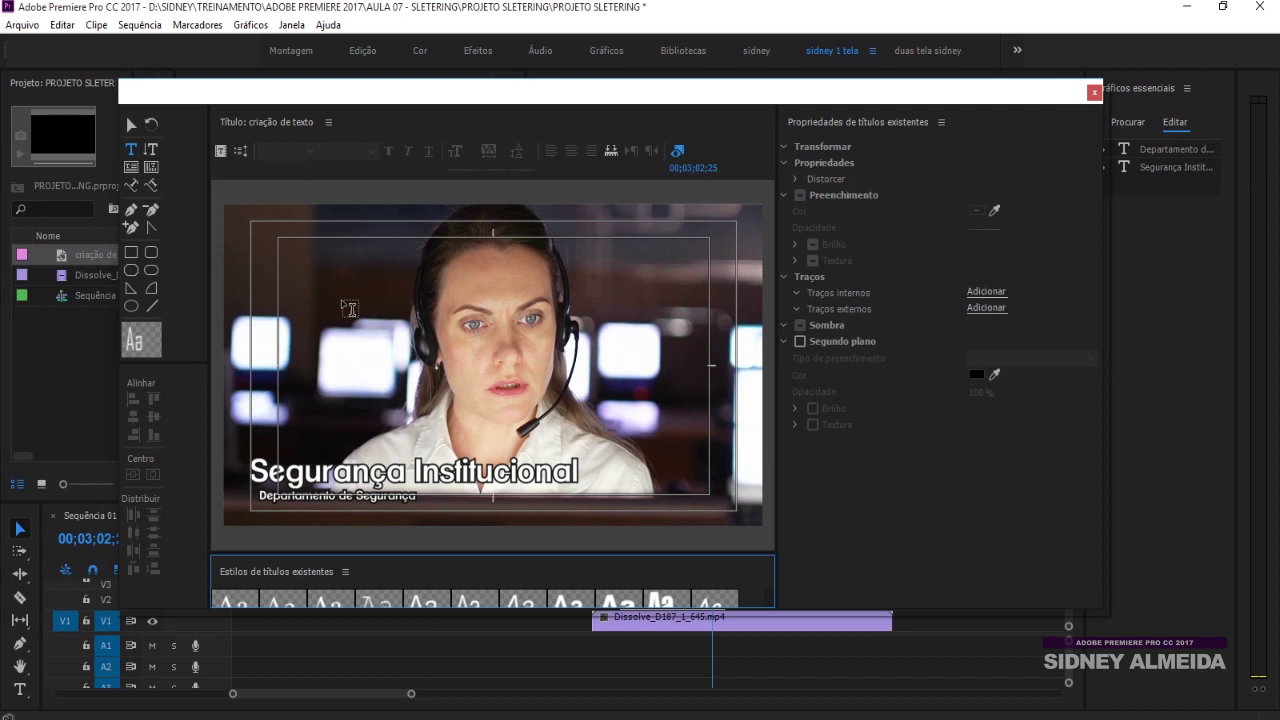
pyautogui.click(272, 240)
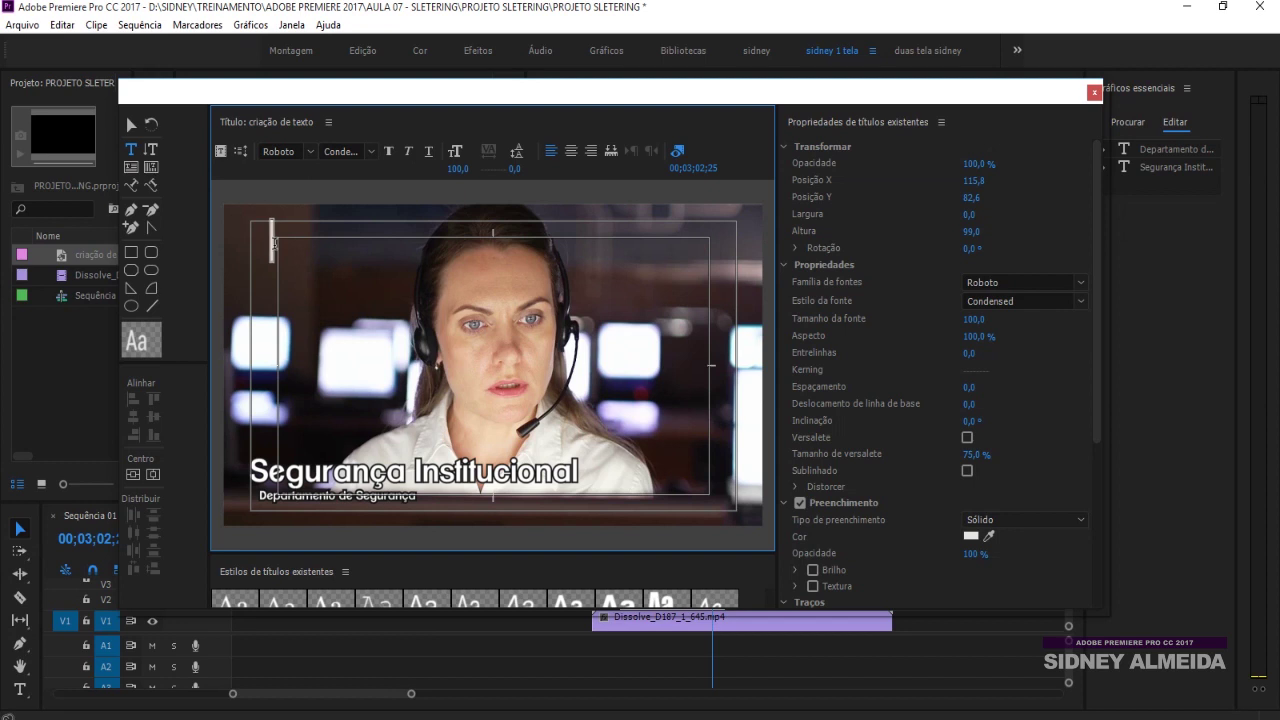
# - Type 'Vídeo Sletering' and drag the title box to about 400.5, 132.5 near the top-left
pyautogui.write('Vídeo')
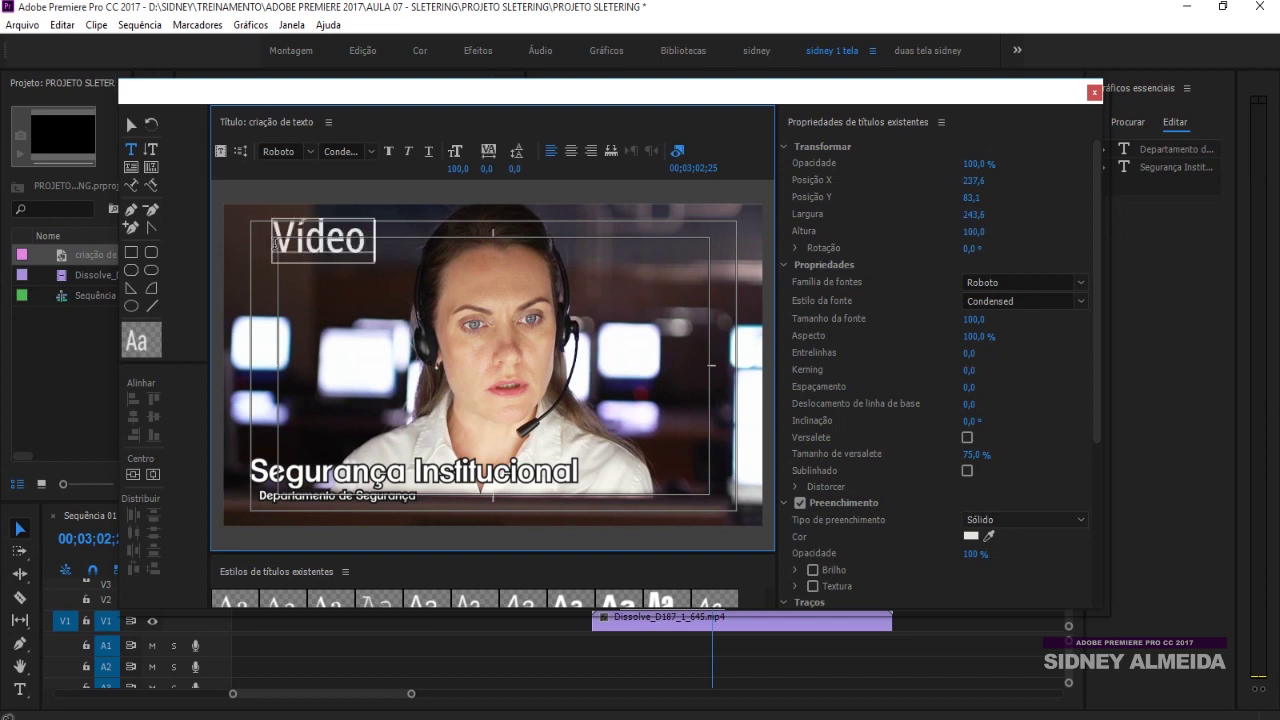
pyautogui.write(' Sletering')
pyautogui.click(131, 124)
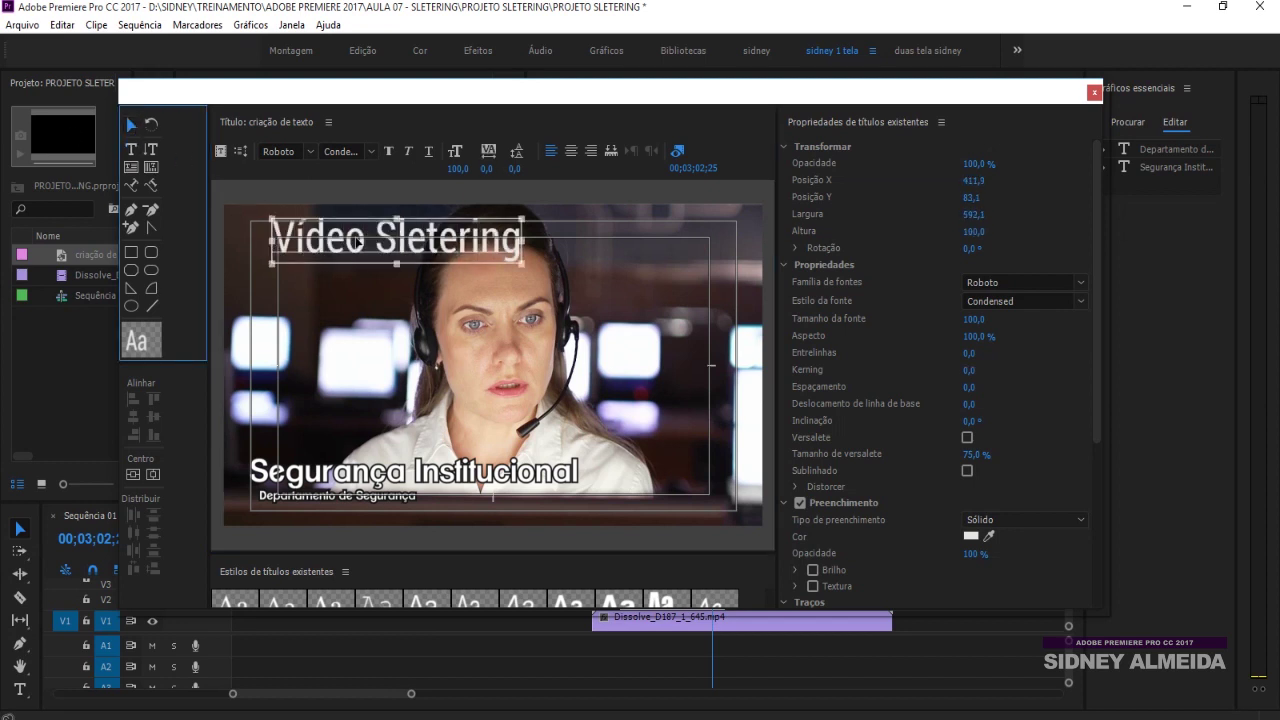
pyautogui.moveTo(357, 241); pyautogui.dragTo(362, 277)
pyautogui.moveTo(480, 297); pyautogui.dragTo(512, 289)
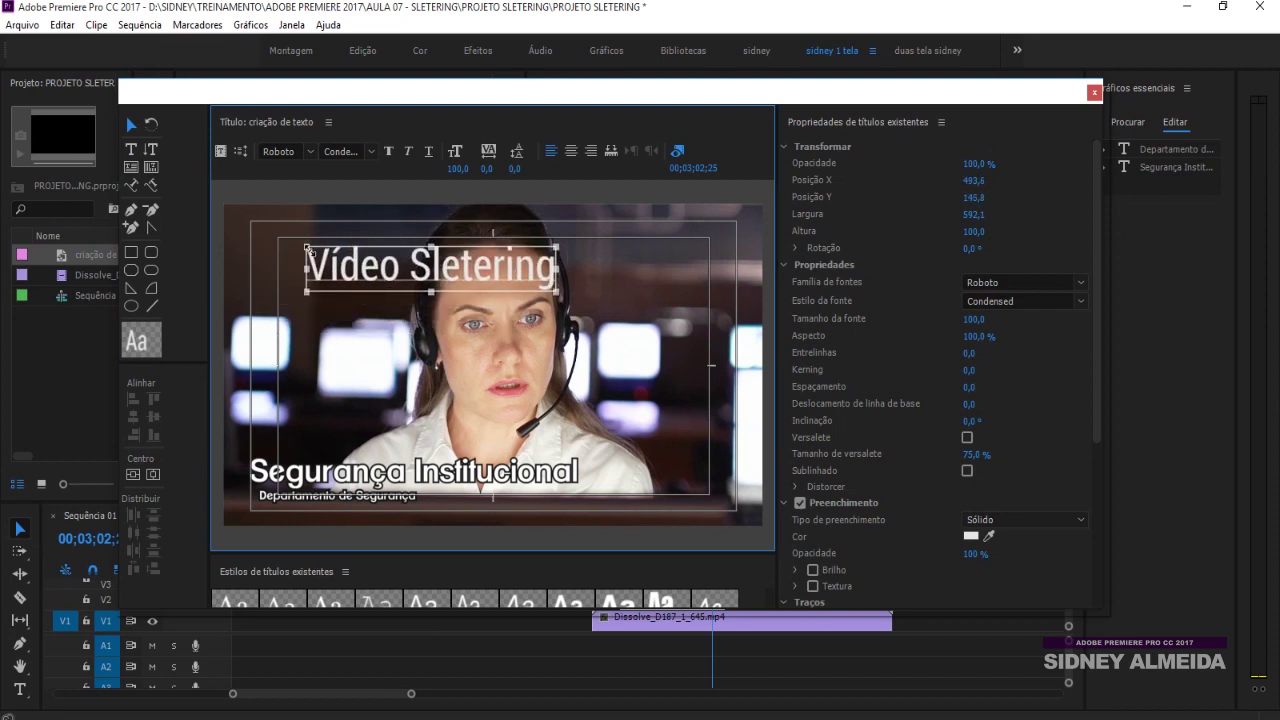
pyautogui.moveTo(340, 266); pyautogui.dragTo(326, 276)
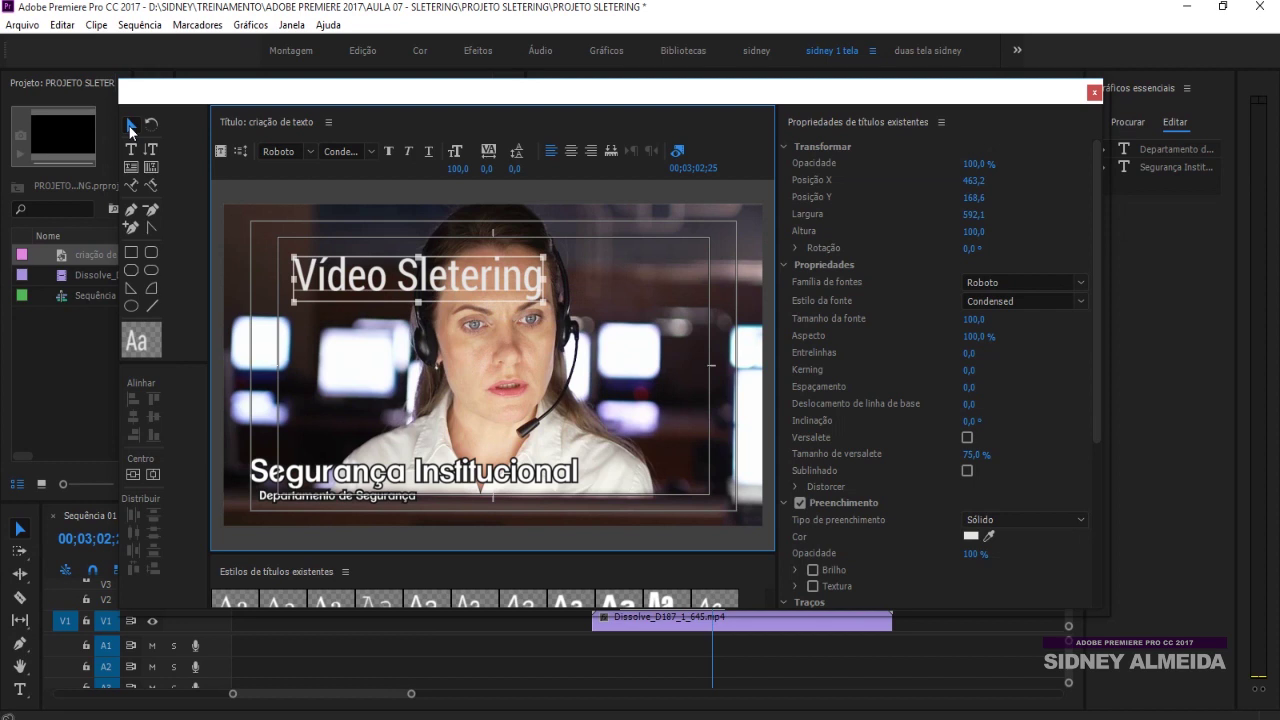
pyautogui.moveTo(337, 282)
pyautogui.mouseDown()
pyautogui.moveTo(340, 262)
pyautogui.moveTo(308, 263)
pyautogui.mouseUp()
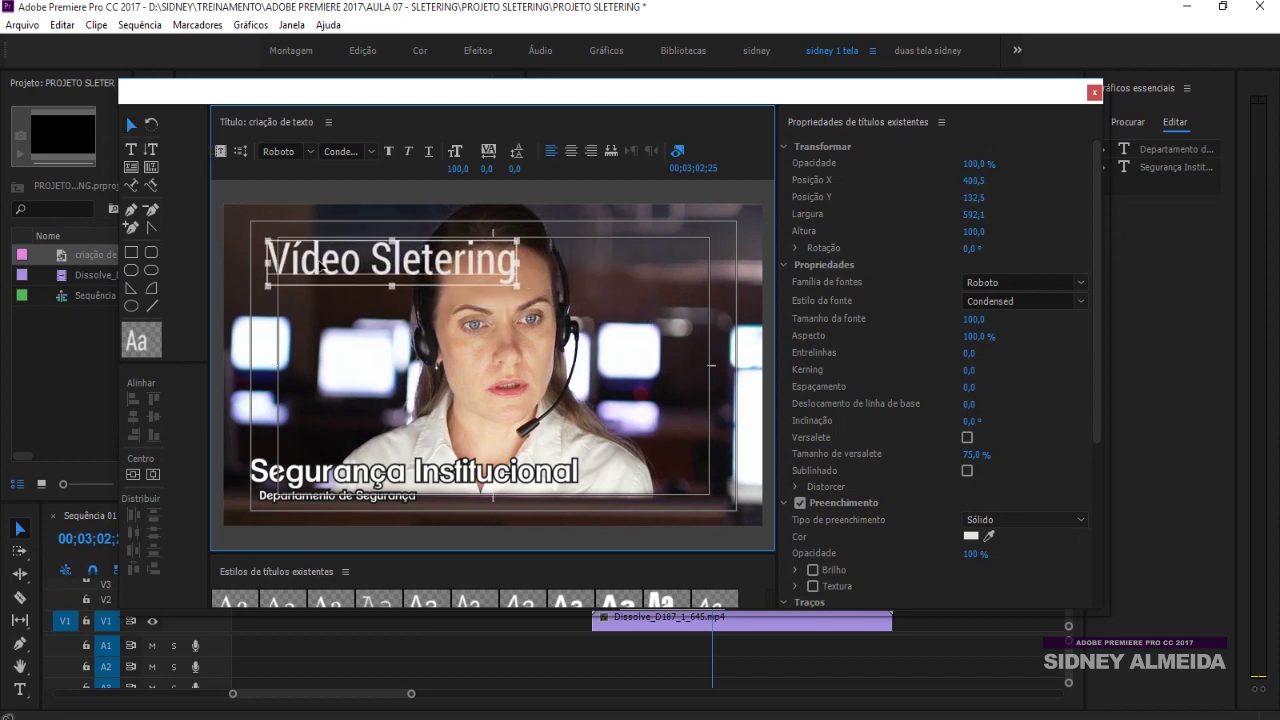
pyautogui.doubleClick(404, 262)
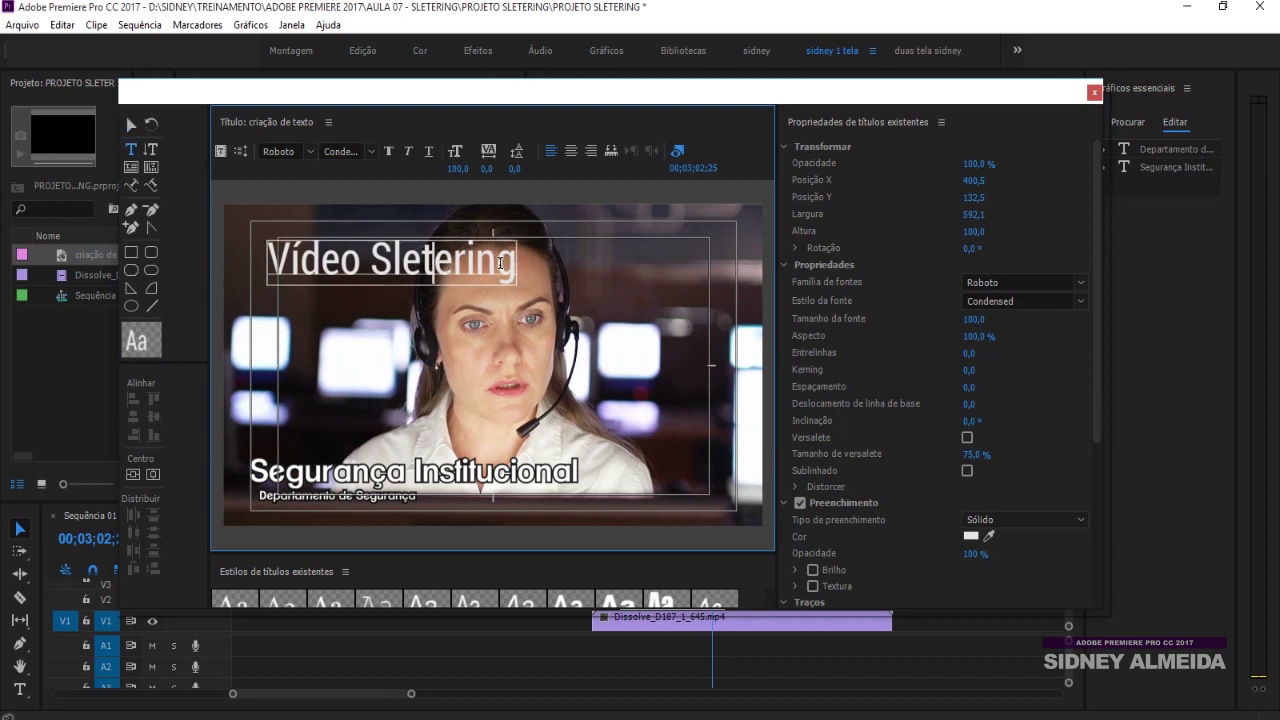
pyautogui.click(130, 124)
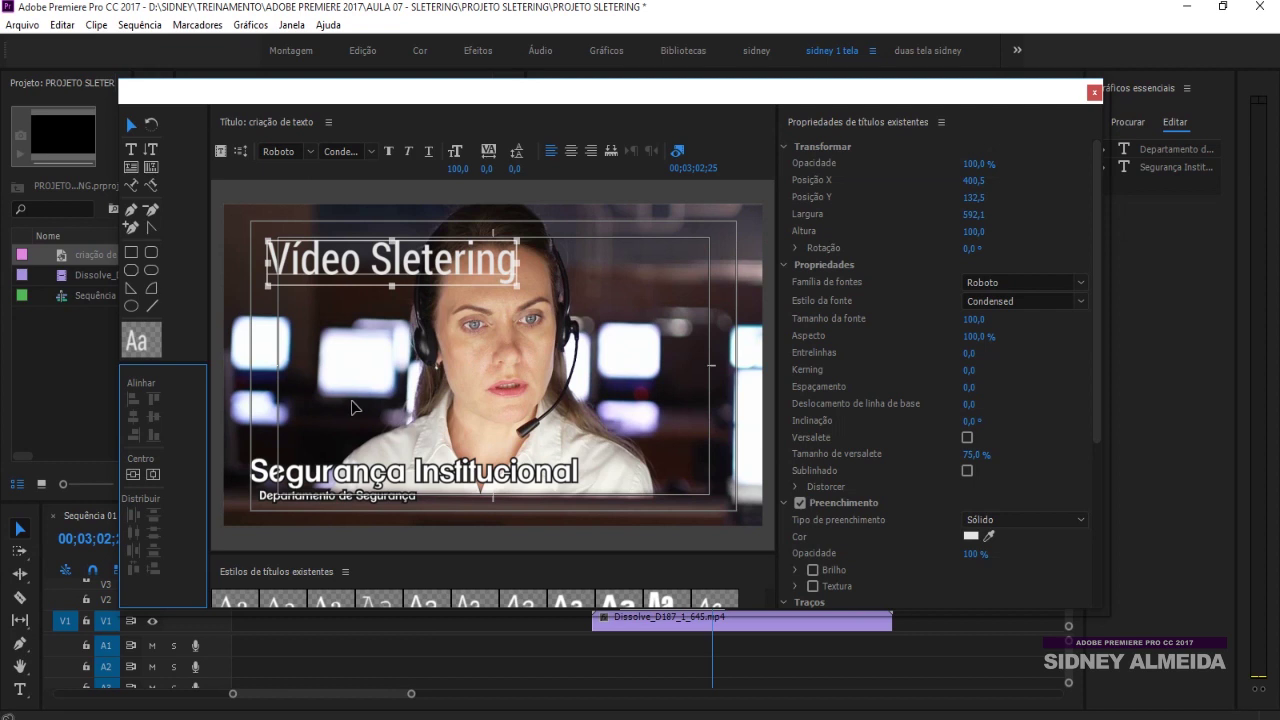
pyautogui.moveTo(345, 284)
pyautogui.mouseDown()
pyautogui.moveTo(374, 292)
pyautogui.moveTo(370, 355)
pyautogui.moveTo(314, 391)
pyautogui.mouseUp()
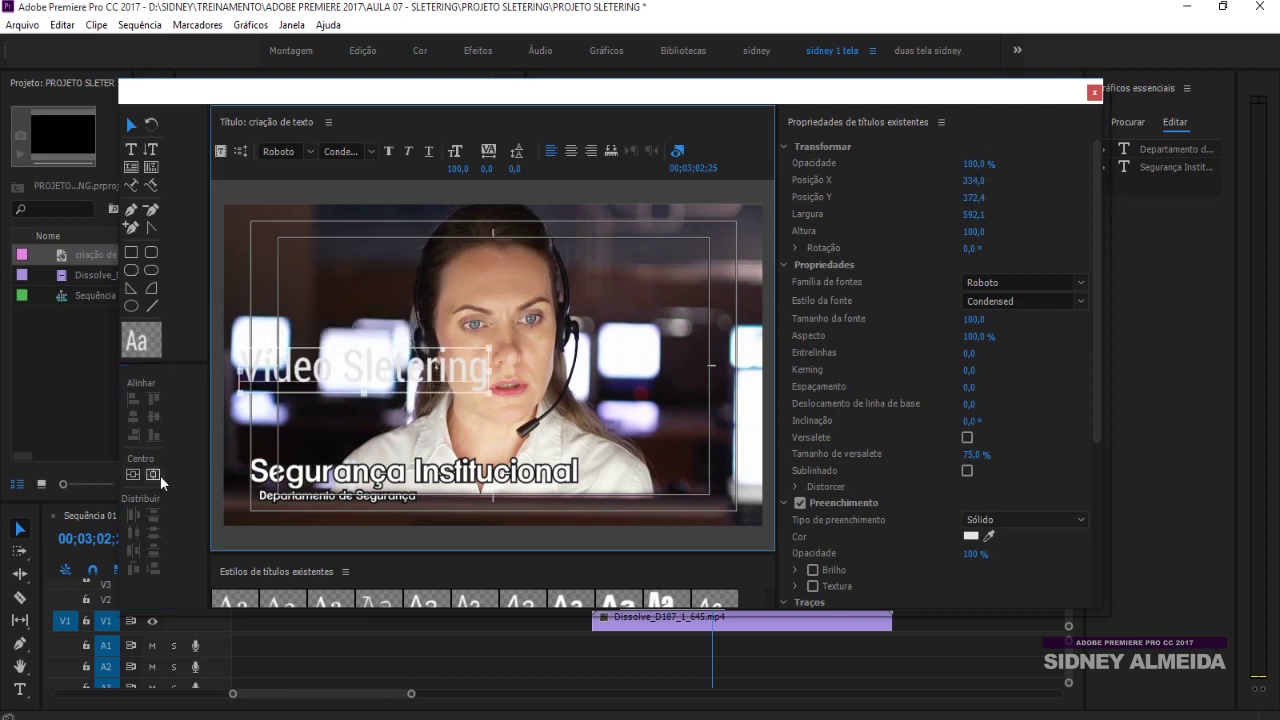
pyautogui.click(153, 474)
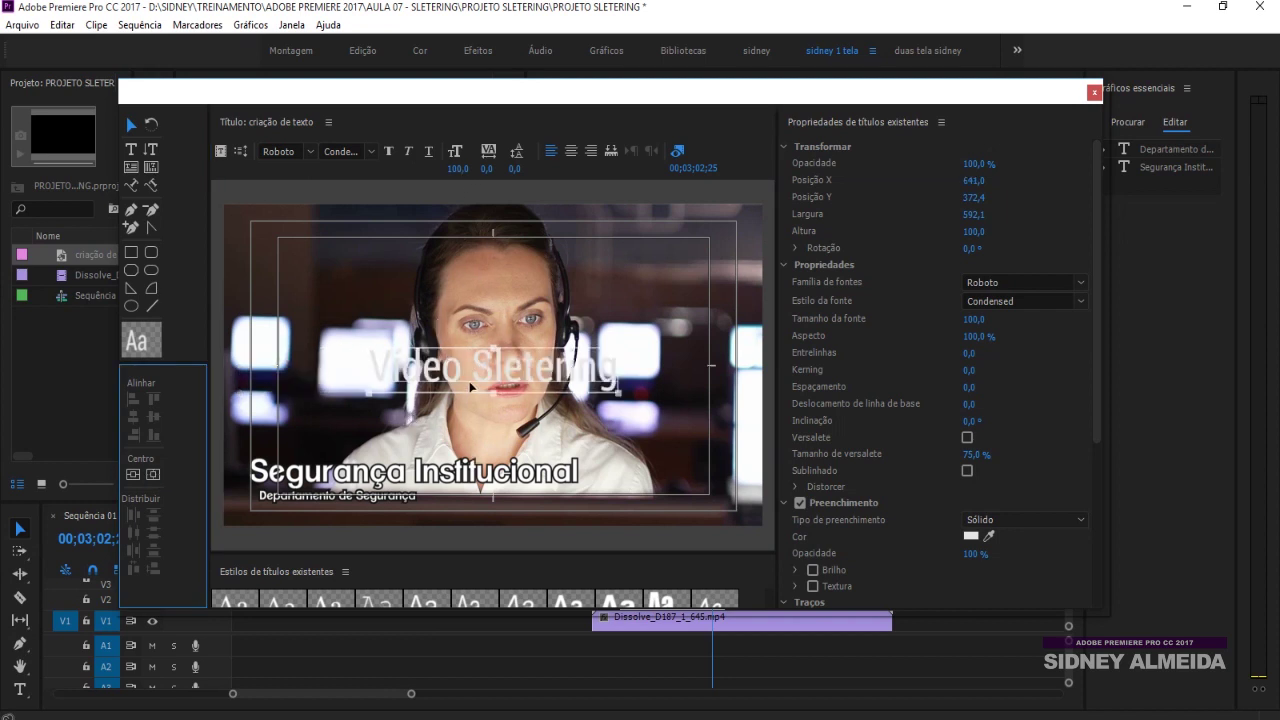
pyautogui.moveTo(496, 370); pyautogui.dragTo(368, 270)
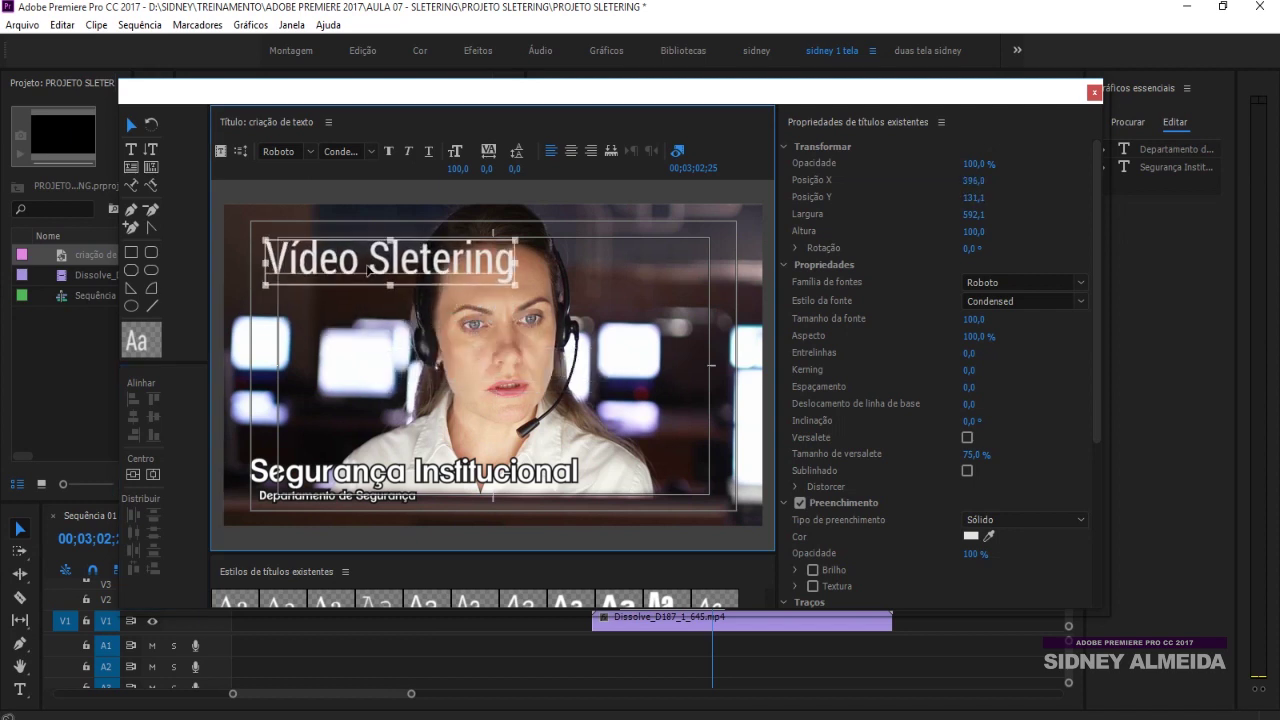
# - Try Bold Condensed, italic and underline on the title, ending back on plain Condensed
pyautogui.click(280, 153)
pyautogui.click(311, 153)
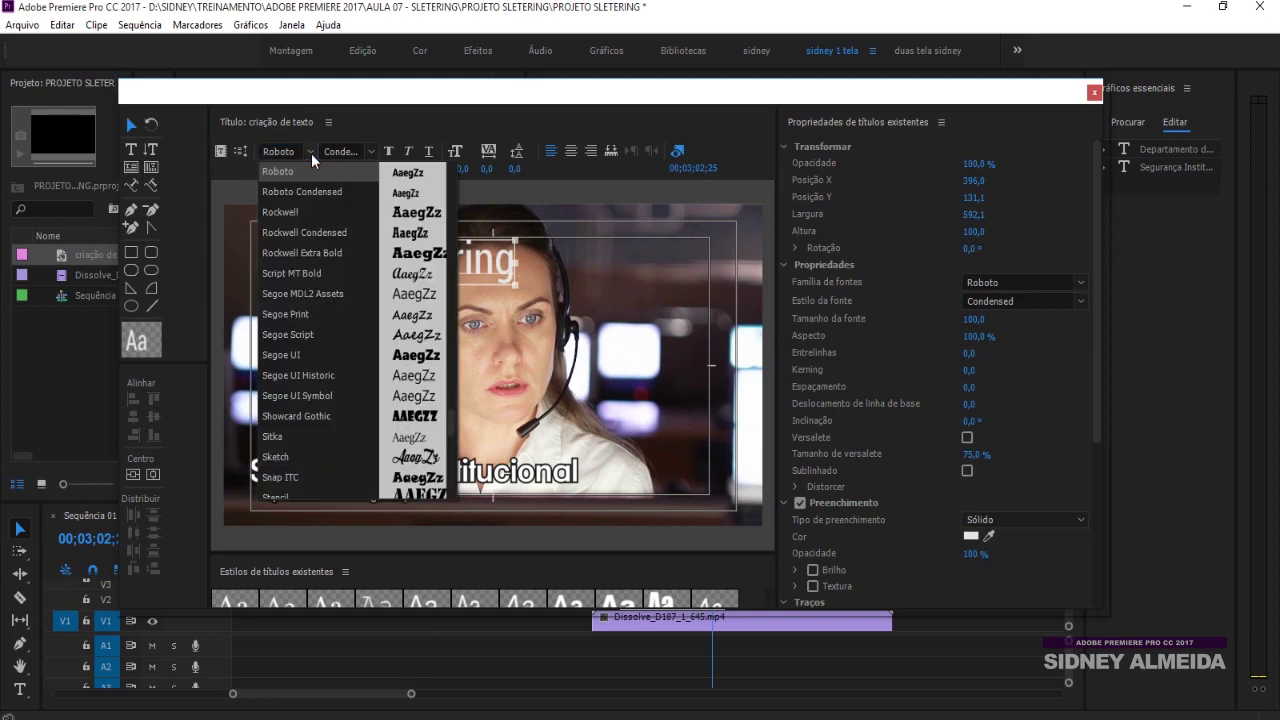
pyautogui.click(311, 153)
pyautogui.click(340, 150)
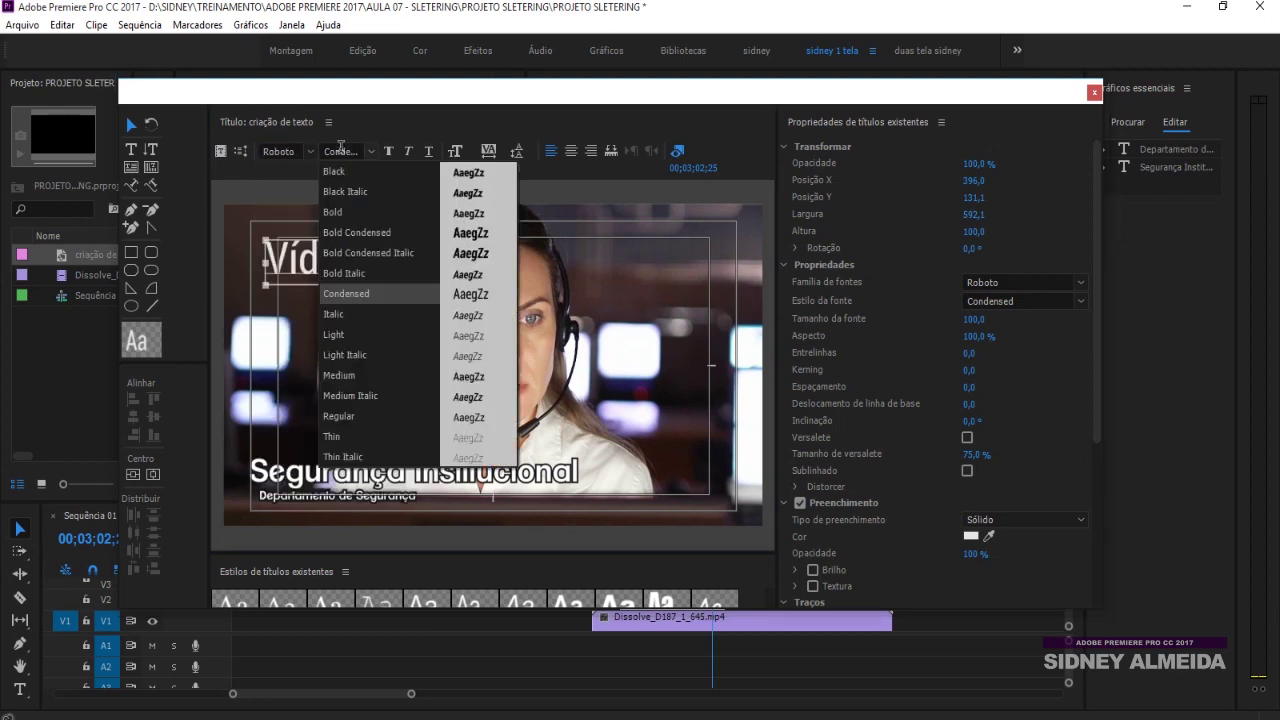
pyautogui.press('Up')
pyautogui.press('Up')
pyautogui.press('Up')
pyautogui.press('Return')
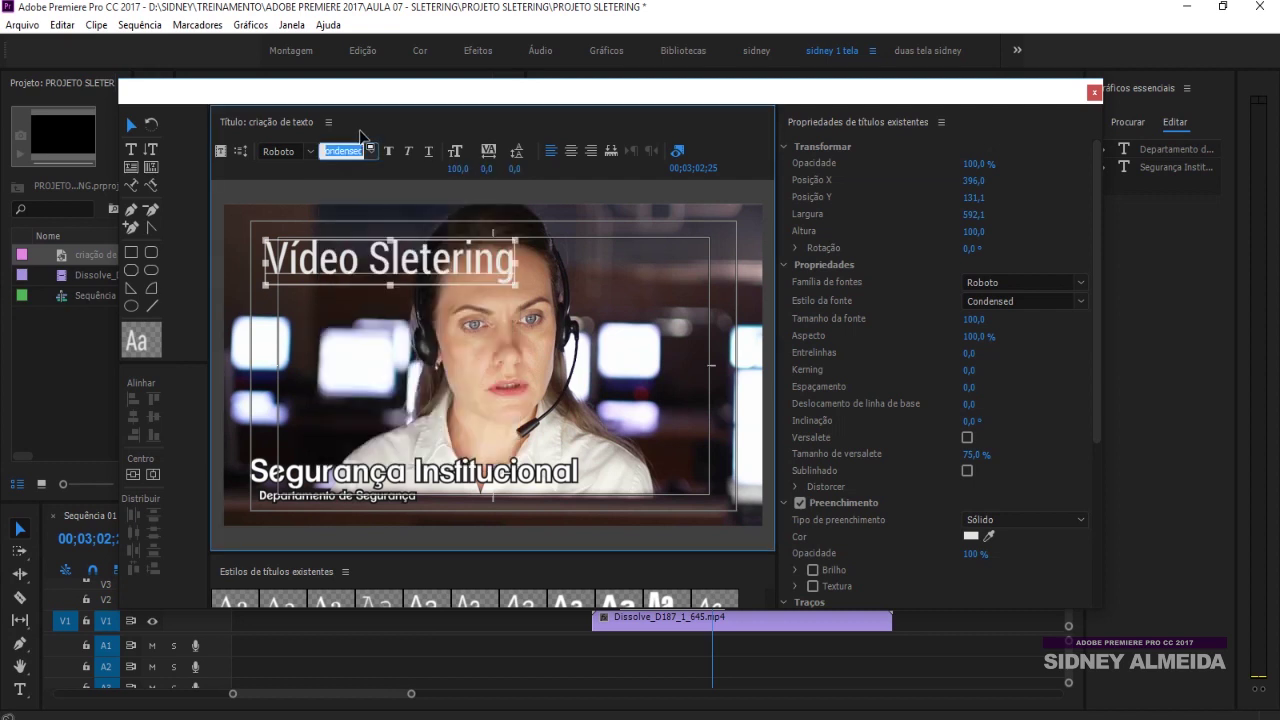
pyautogui.click(388, 154)
pyautogui.click(404, 157)
pyautogui.click(404, 157)
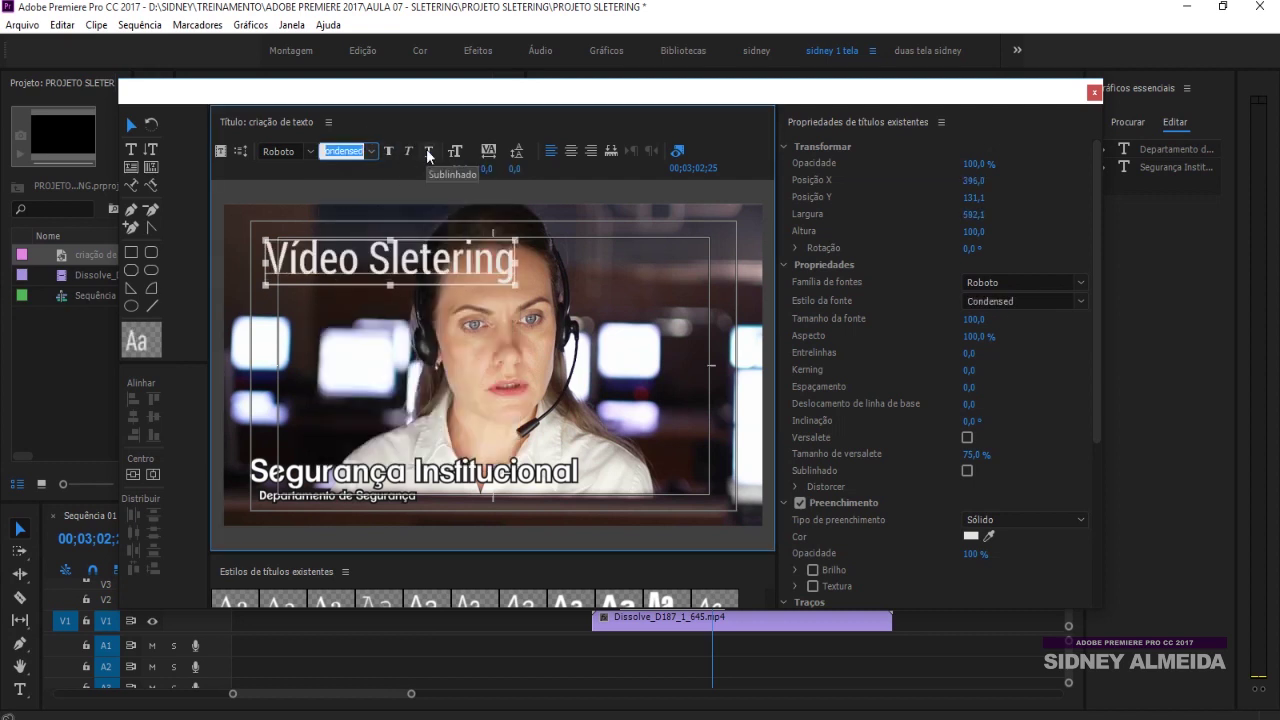
pyautogui.click(428, 155)
pyautogui.click(428, 155)
# - Set the title font size to 102 and left-align the text
pyautogui.moveTo(463, 172); pyautogui.dragTo(448, 172)
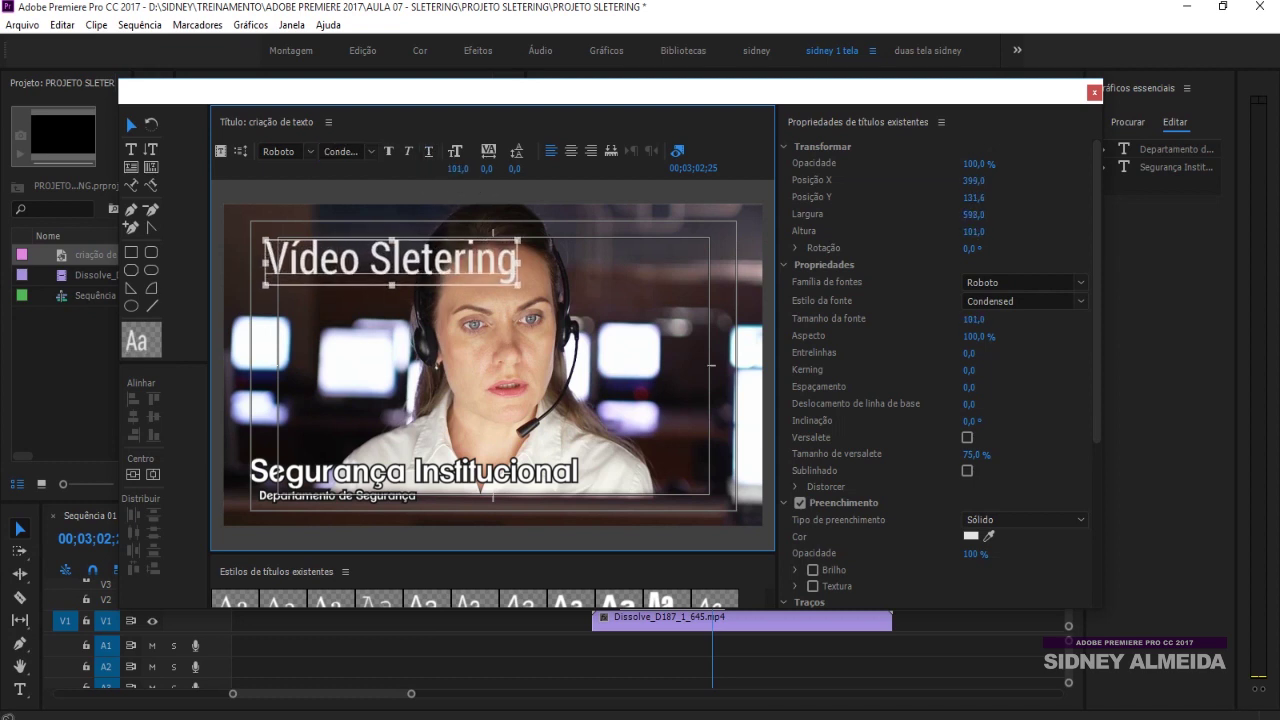
pyautogui.moveTo(457, 168)
pyautogui.mouseDown()
pyautogui.moveTo(496, 173)
pyautogui.moveTo(478, 170)
pyautogui.mouseUp()
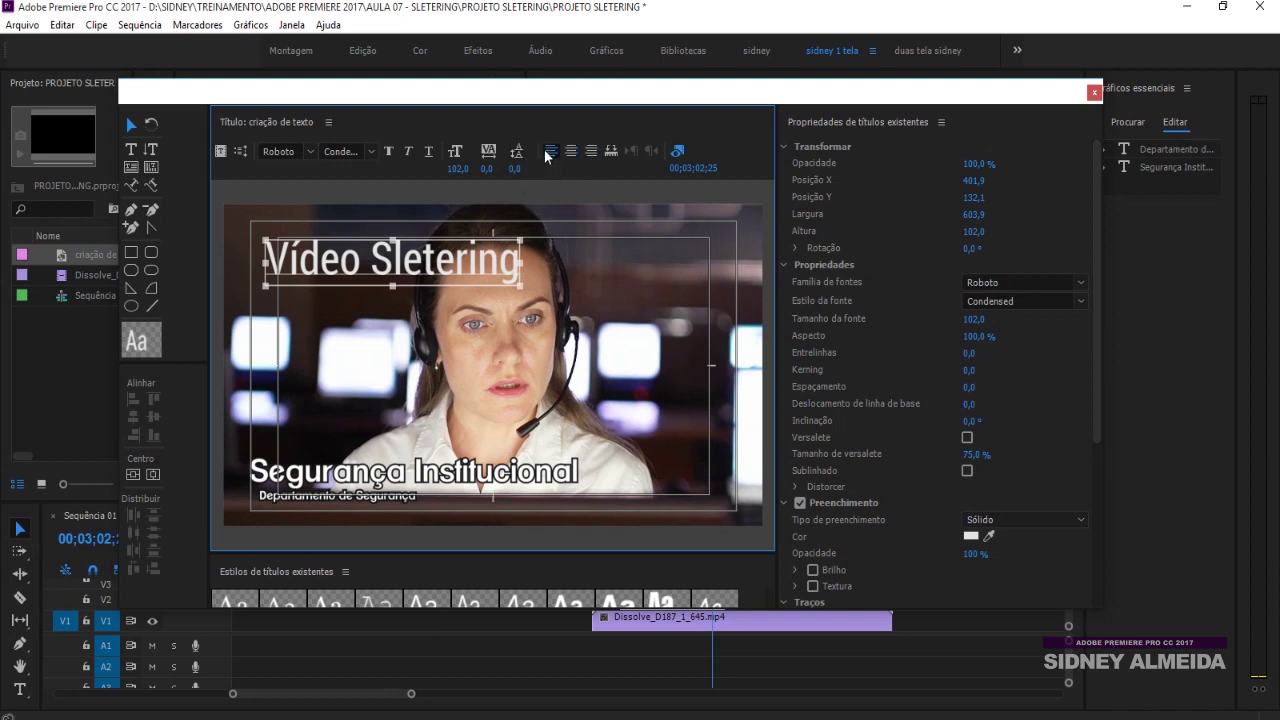
pyautogui.click(549, 152)
pyautogui.click(678, 151)
pyautogui.click(678, 151)
pyautogui.click(678, 151)
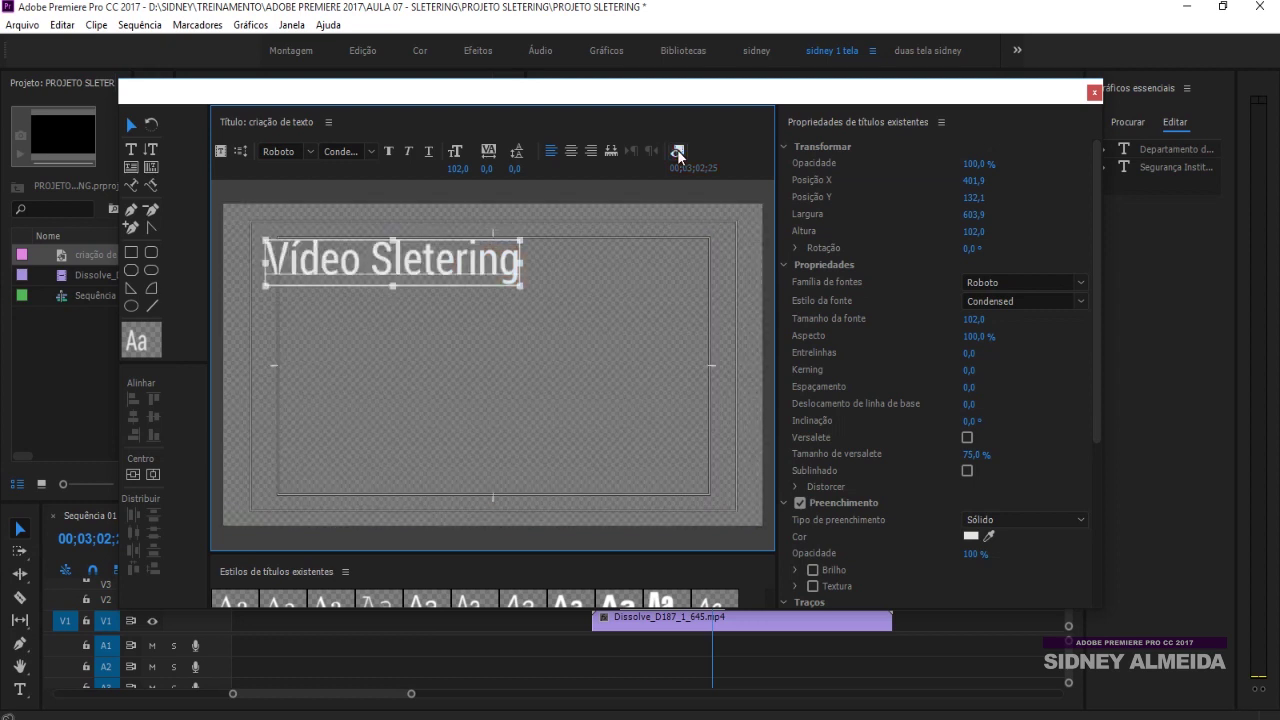
pyautogui.click(678, 151)
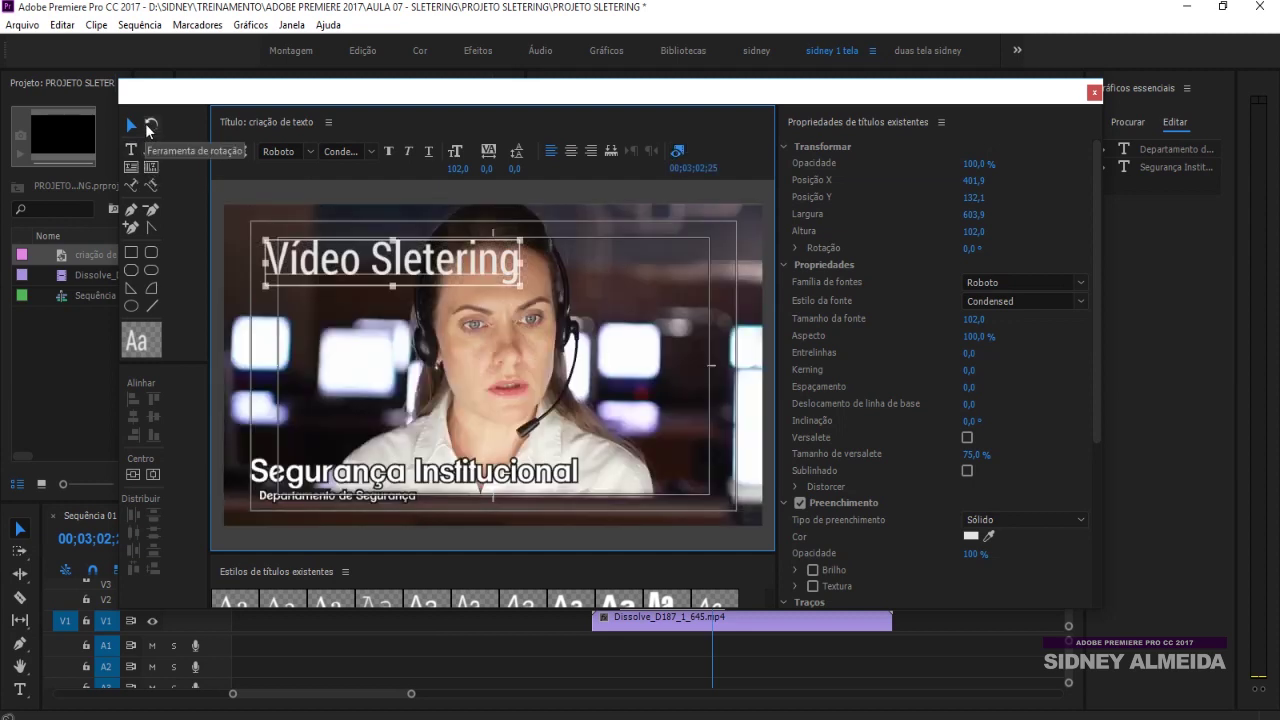
pyautogui.click(149, 126)
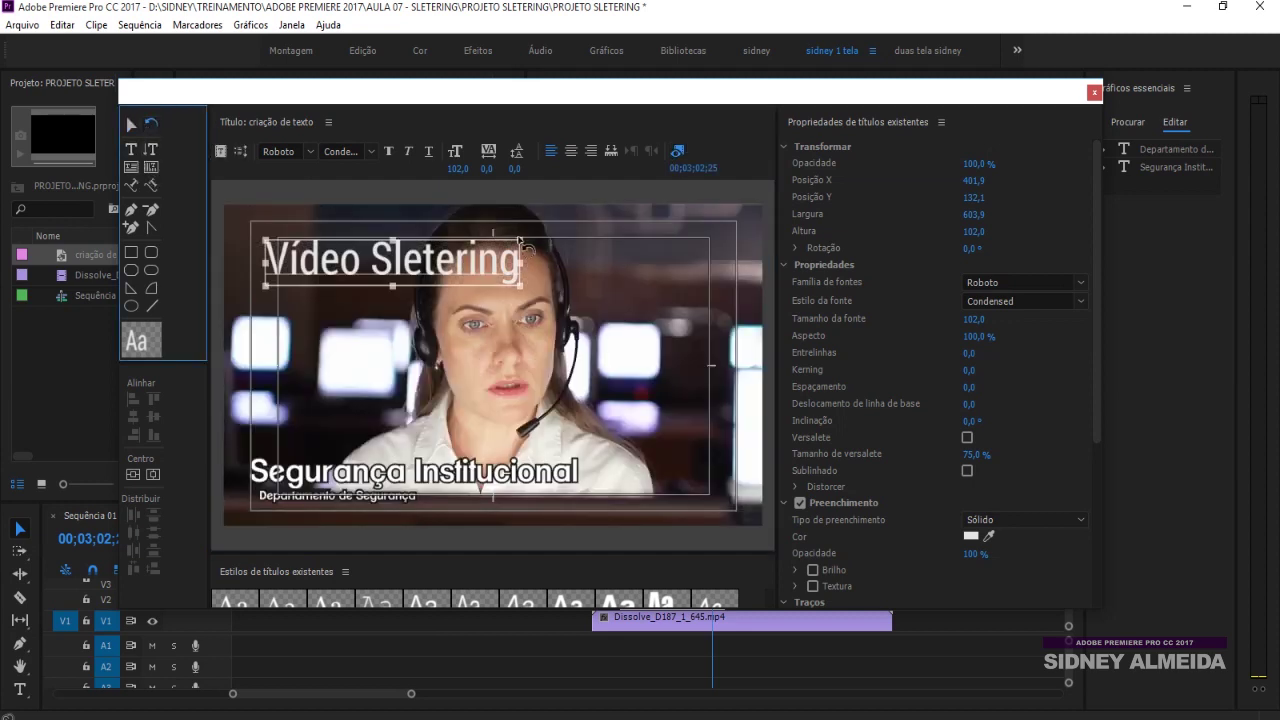
pyautogui.moveTo(540, 250)
pyautogui.mouseDown()
pyautogui.moveTo(507, 222)
pyautogui.moveTo(521, 243)
pyautogui.moveTo(552, 250)
pyautogui.mouseUp()
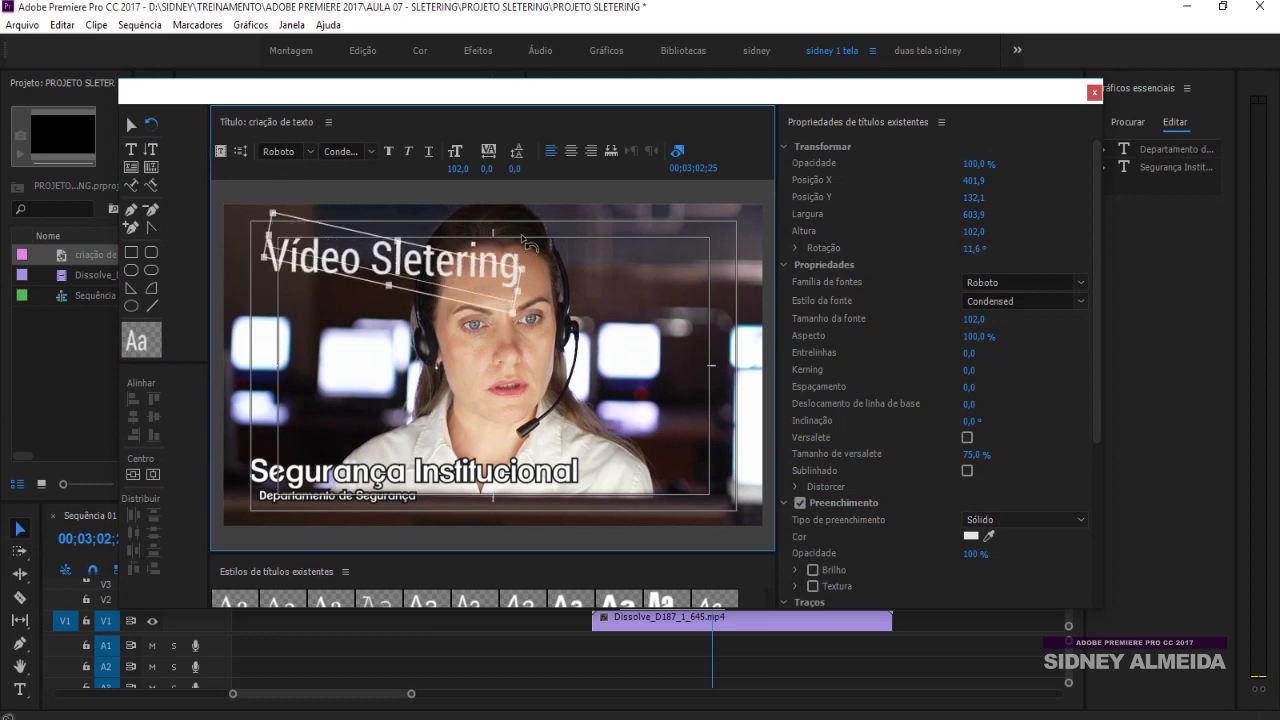
pyautogui.click(133, 151)
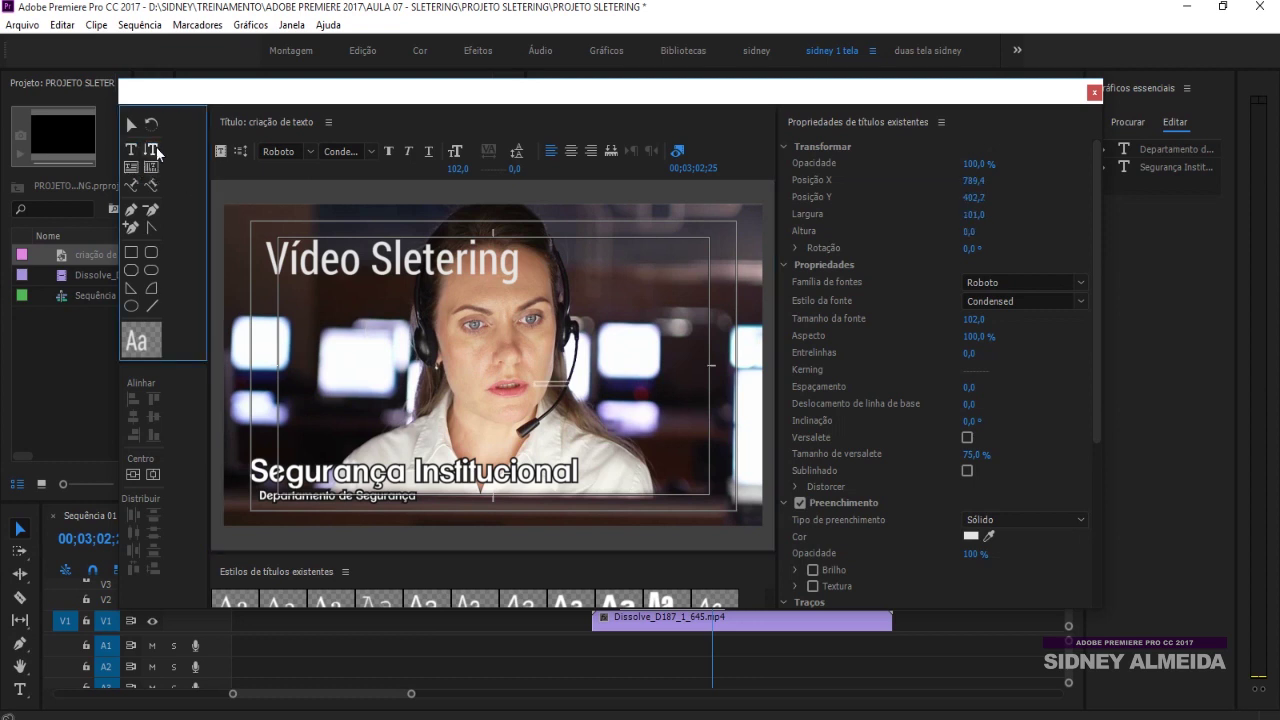
pyautogui.click(630, 267)
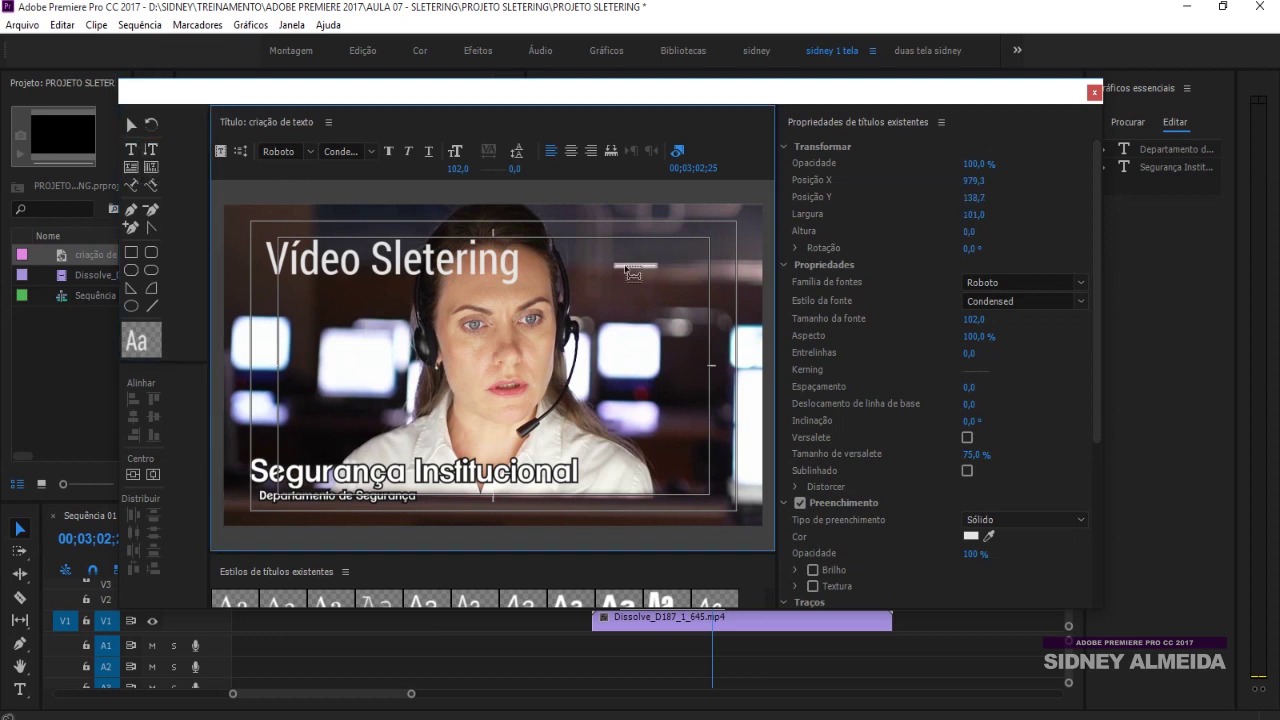
pyautogui.write('Vídeo')
pyautogui.click(132, 185)
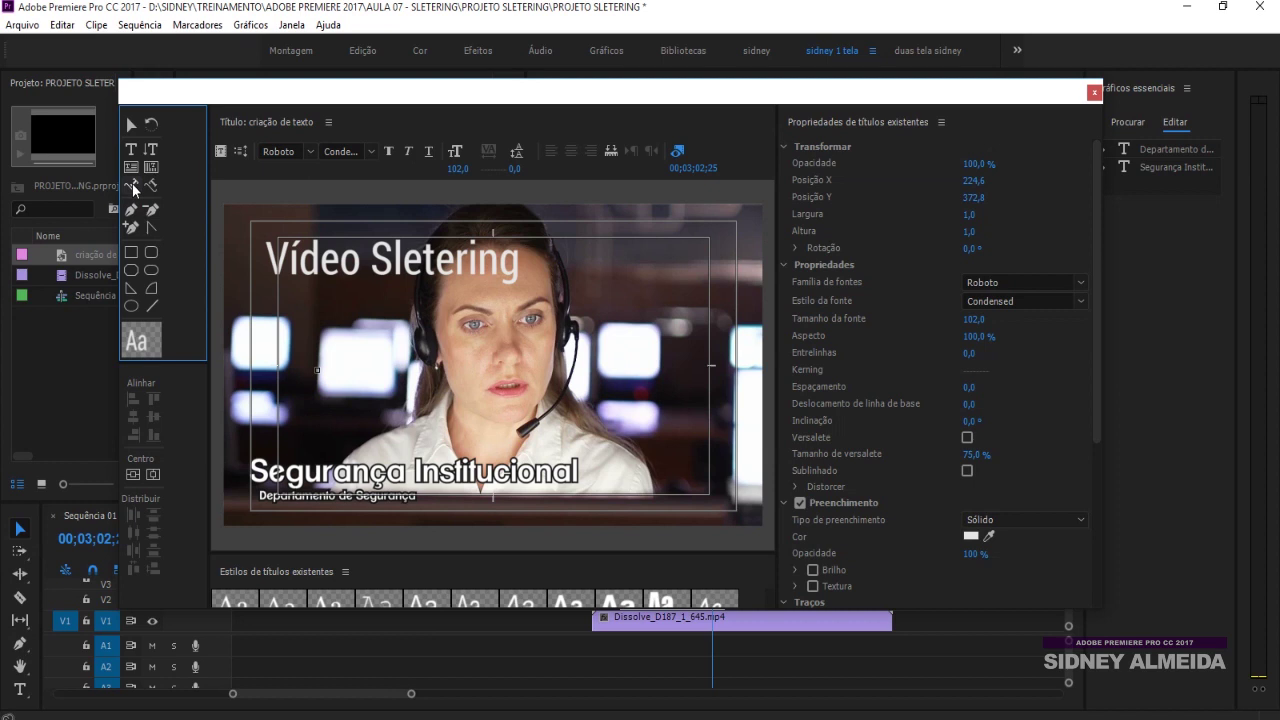
pyautogui.moveTo(305, 352); pyautogui.dragTo(425, 352)
pyautogui.moveTo(614, 405); pyautogui.dragTo(660, 393)
pyautogui.moveTo(698, 350); pyautogui.dragTo(706, 347)
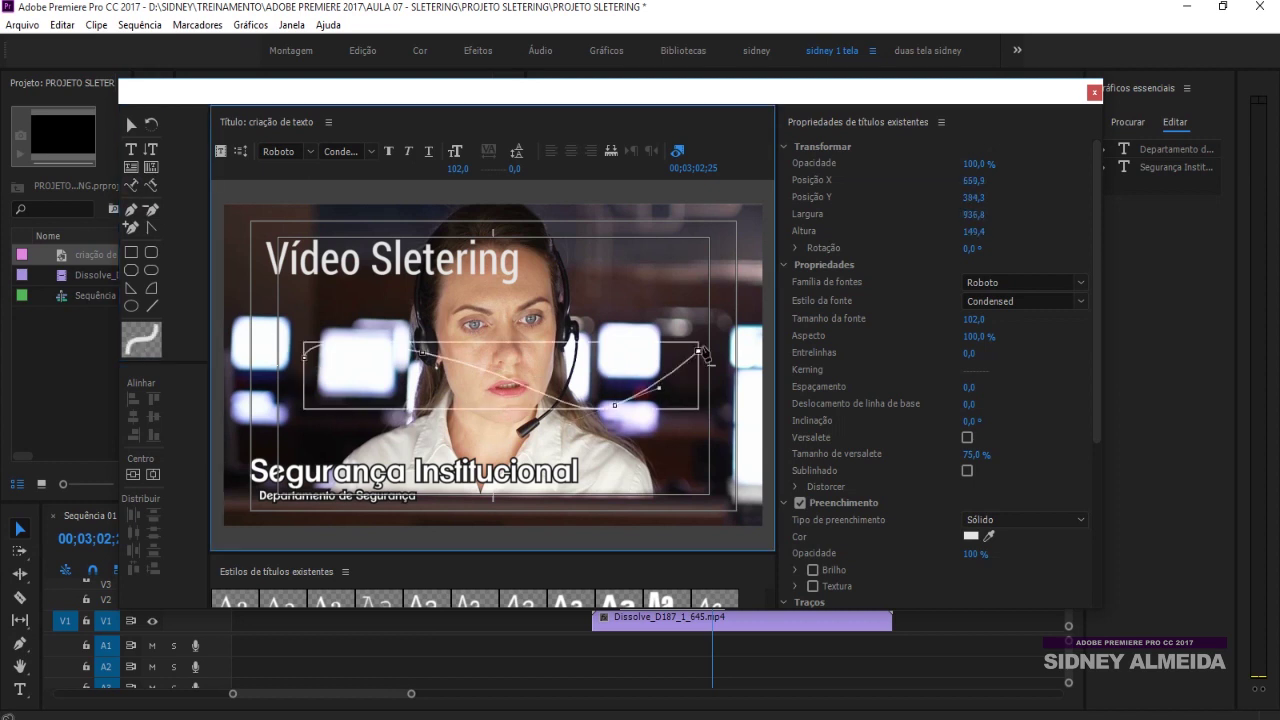
pyautogui.write('dfkajldjfaldjfladjfla kdjfl')
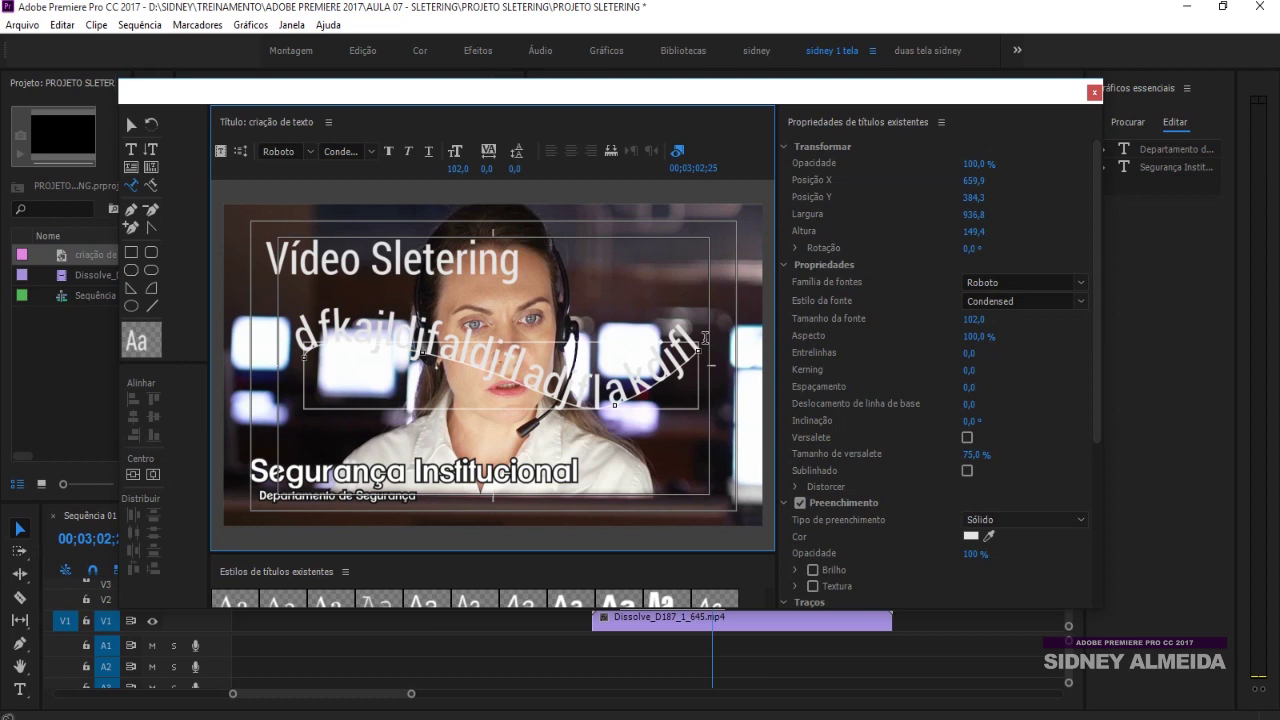
pyautogui.click(131, 127)
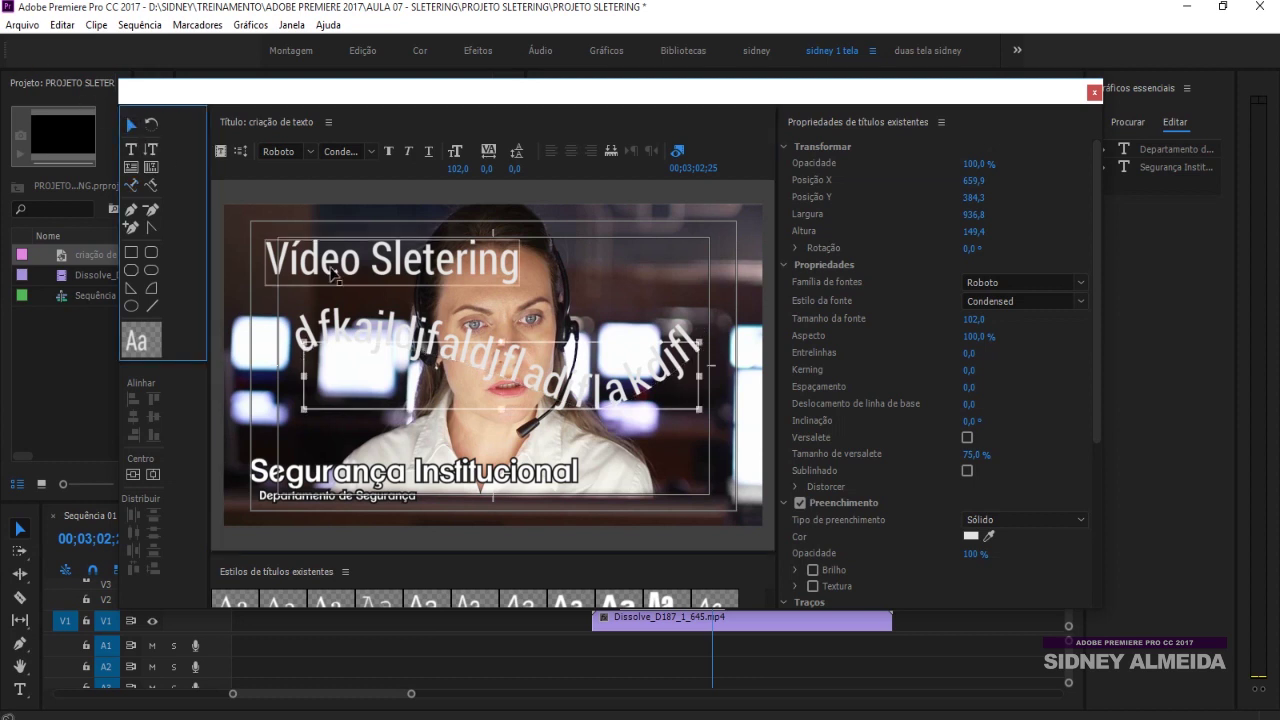
pyautogui.press('Delete')
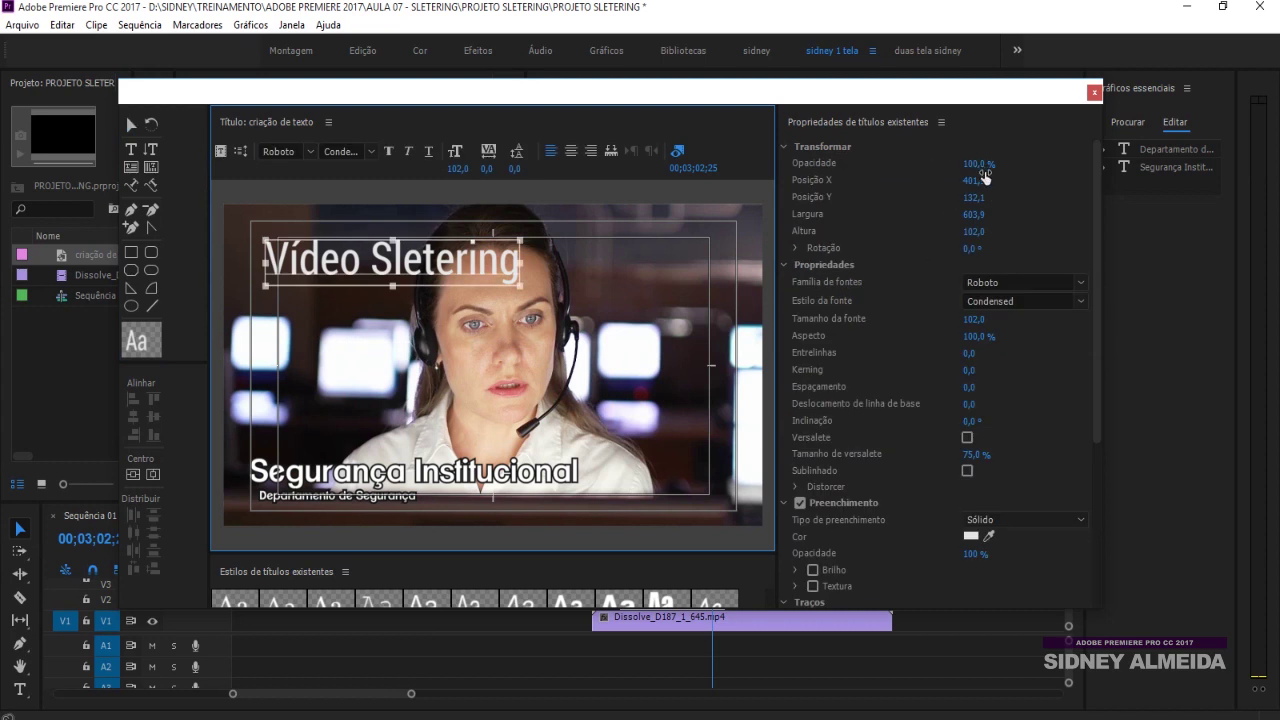
# - Nudge the title's position and widen its text box, undoing an accidental height increase
pyautogui.click(978, 172)
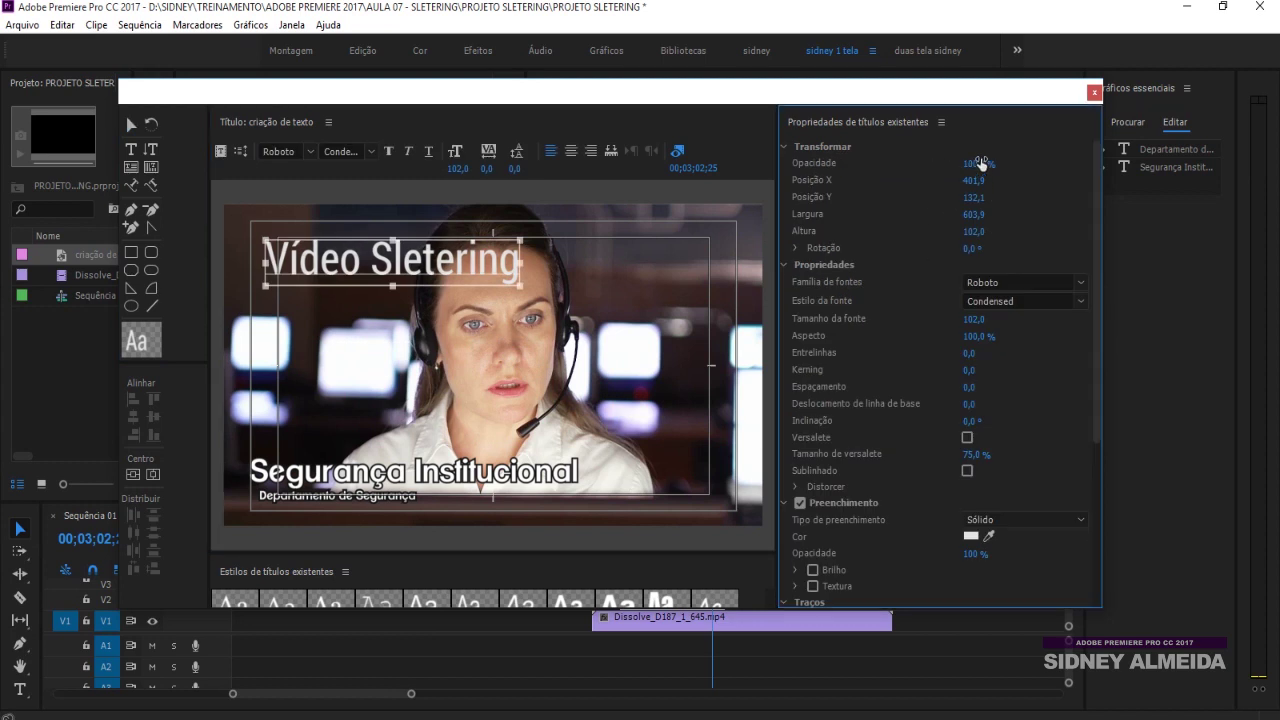
pyautogui.moveTo(973, 181); pyautogui.dragTo(920, 216)
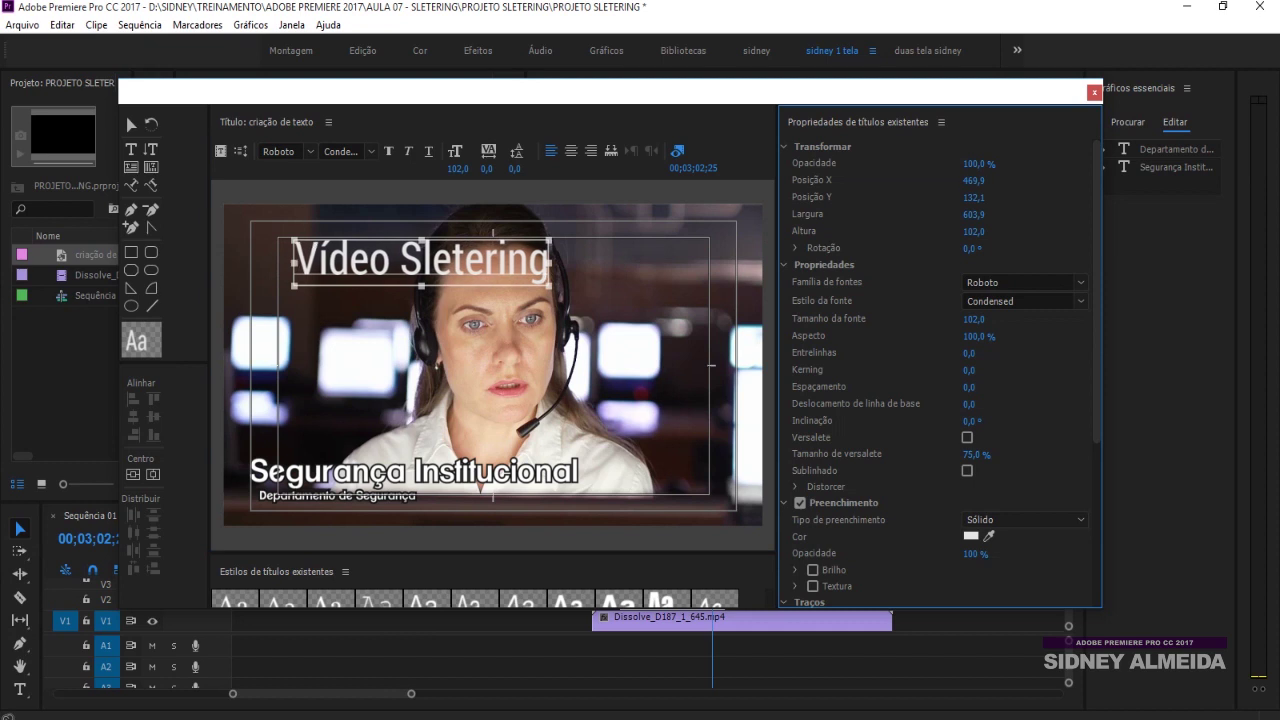
pyautogui.moveTo(493, 274); pyautogui.dragTo(462, 278)
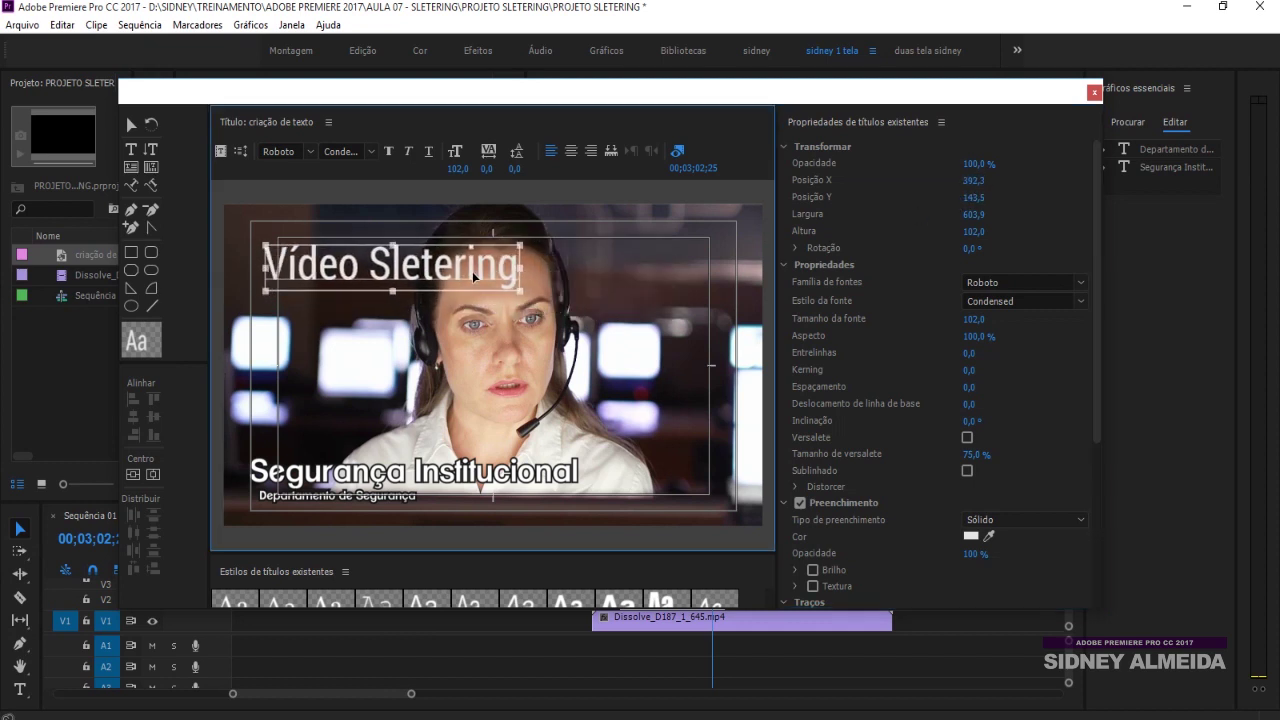
pyautogui.moveTo(958, 214); pyautogui.dragTo(975, 225)
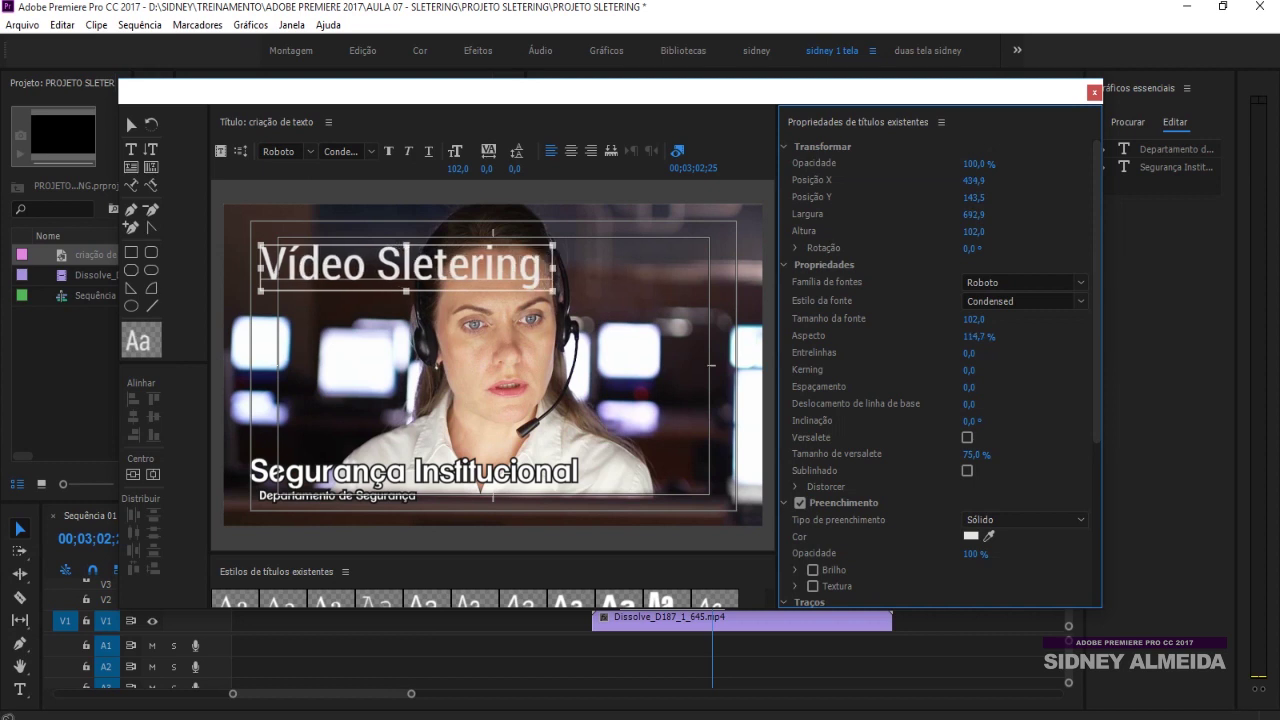
pyautogui.moveTo(980, 234); pyautogui.dragTo(981, 231)
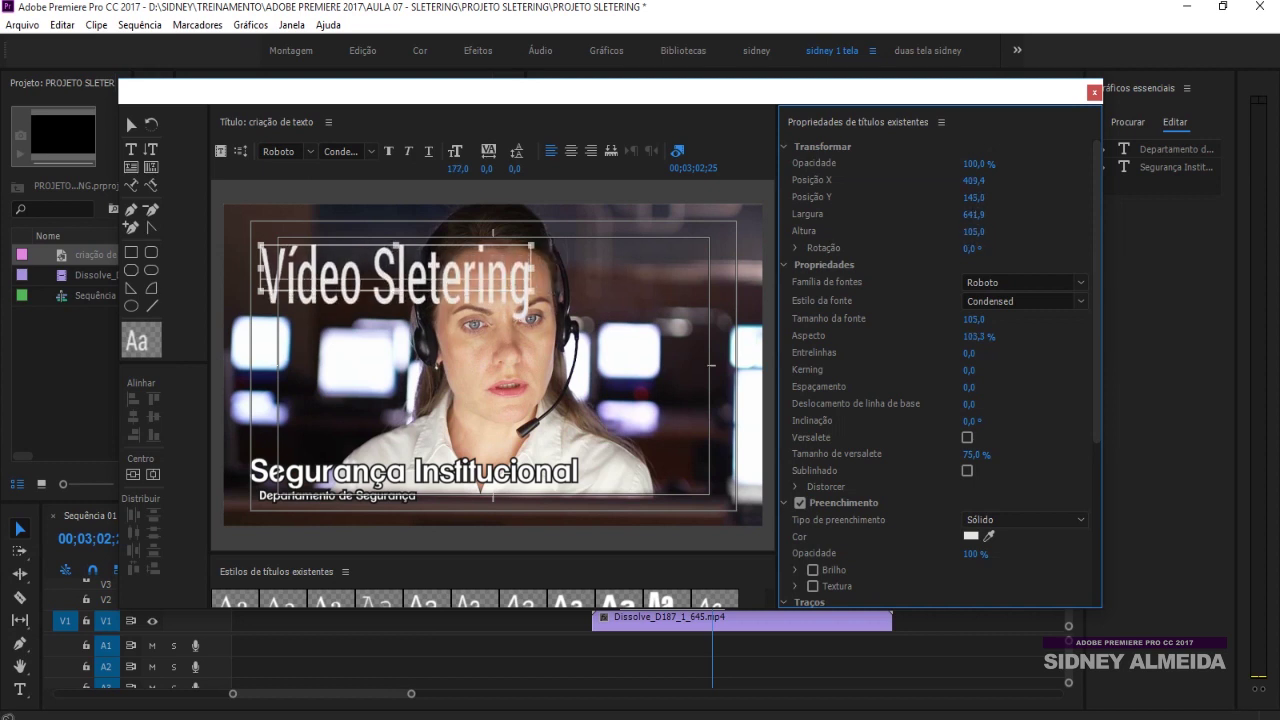
pyautogui.hotkey('ctrl', 'z')
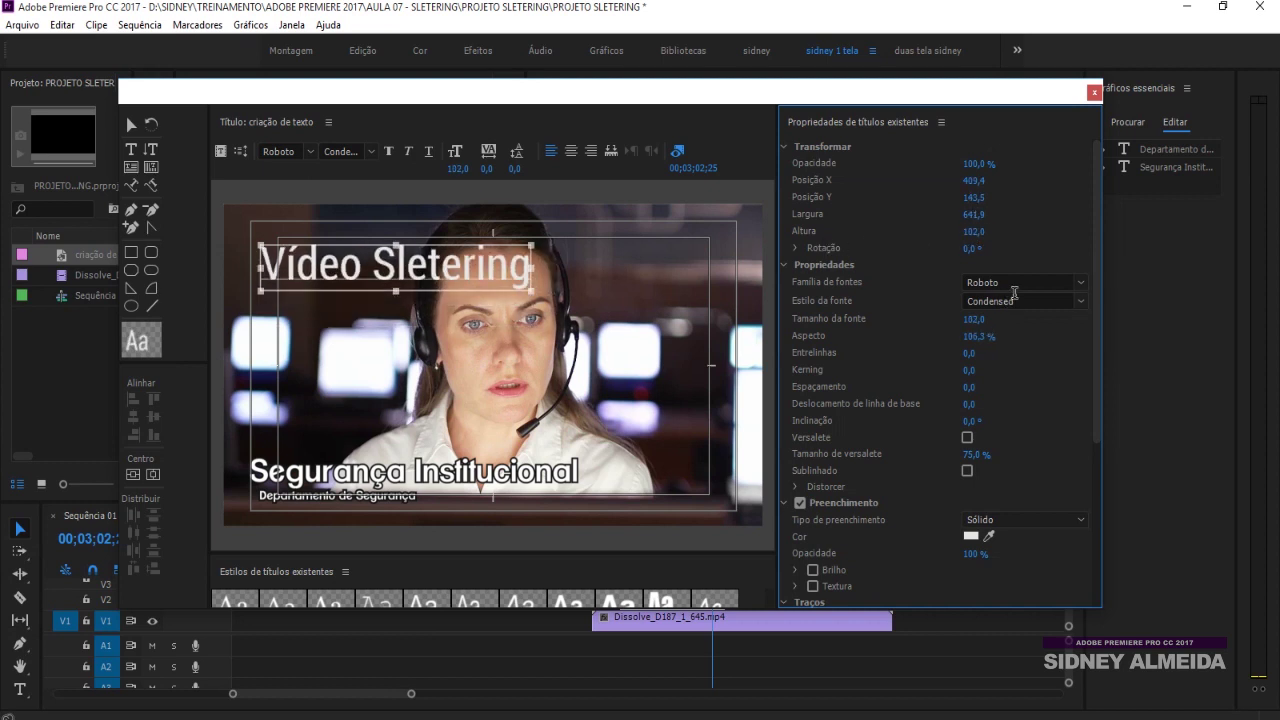
# - Keep the Roboto Condensed font and stretch the title's aspect to 106.3%
pyautogui.click(1082, 285)
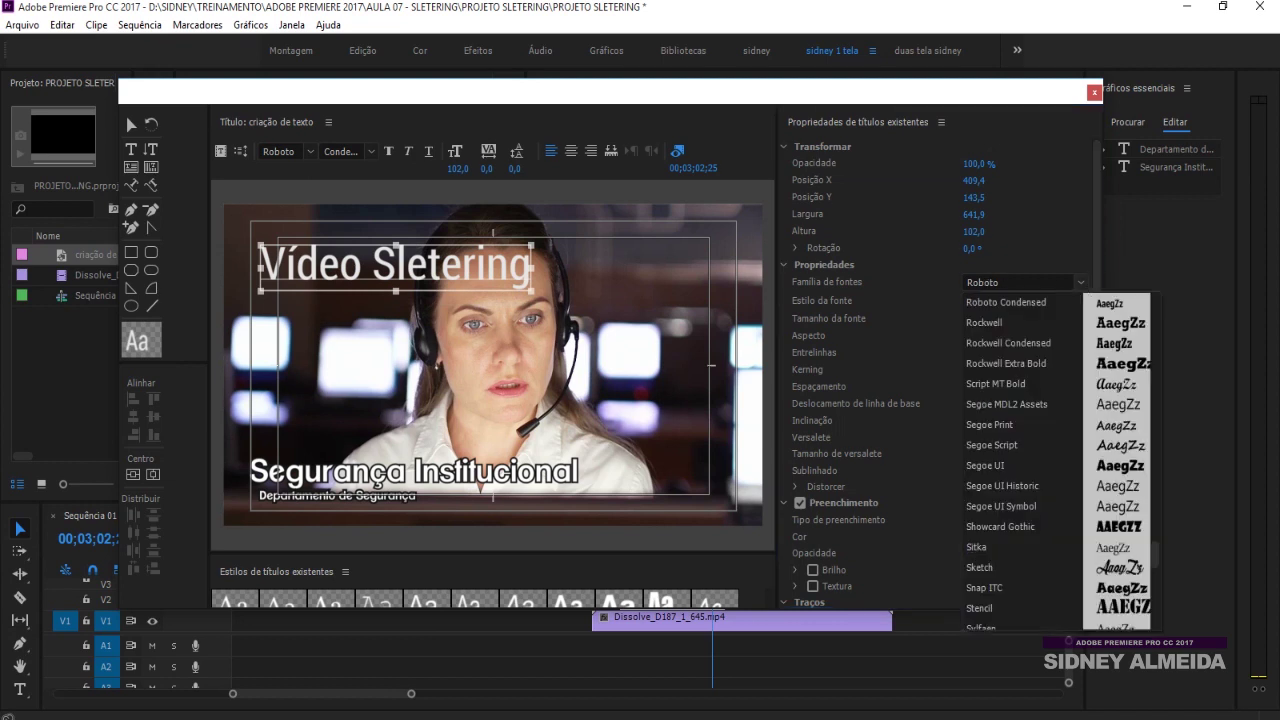
pyautogui.click(1080, 282)
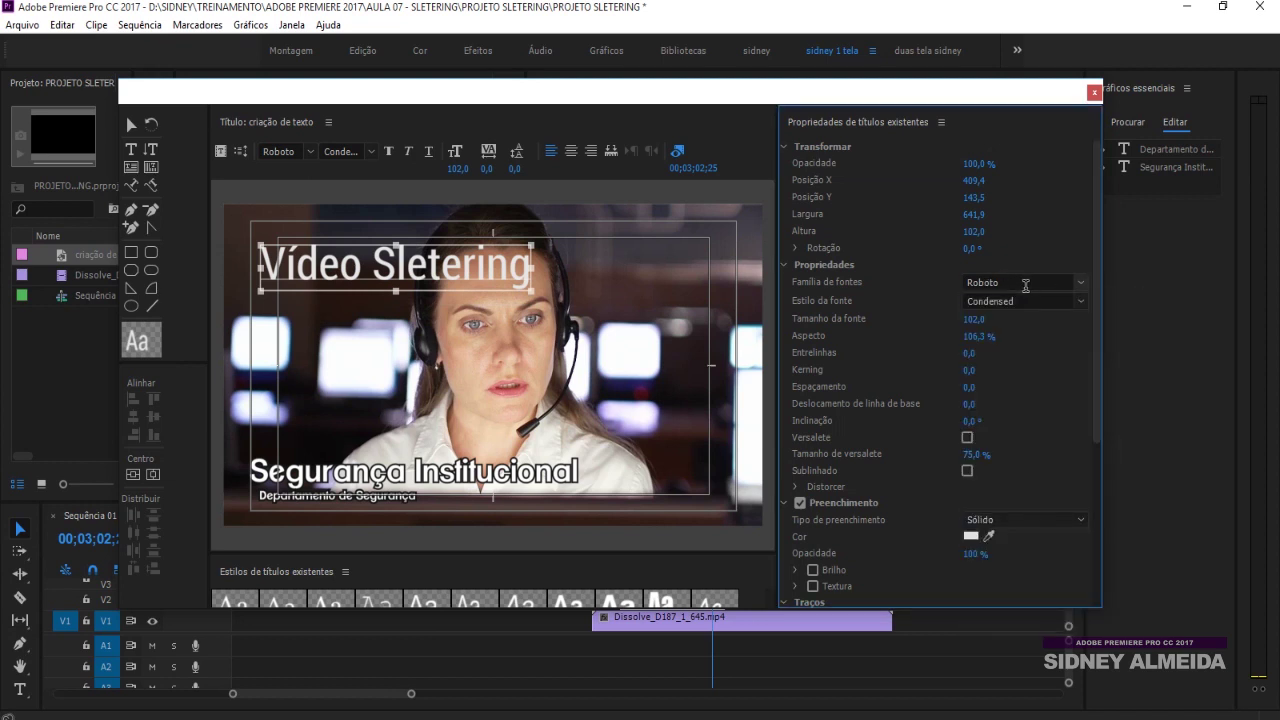
pyautogui.click(285, 151)
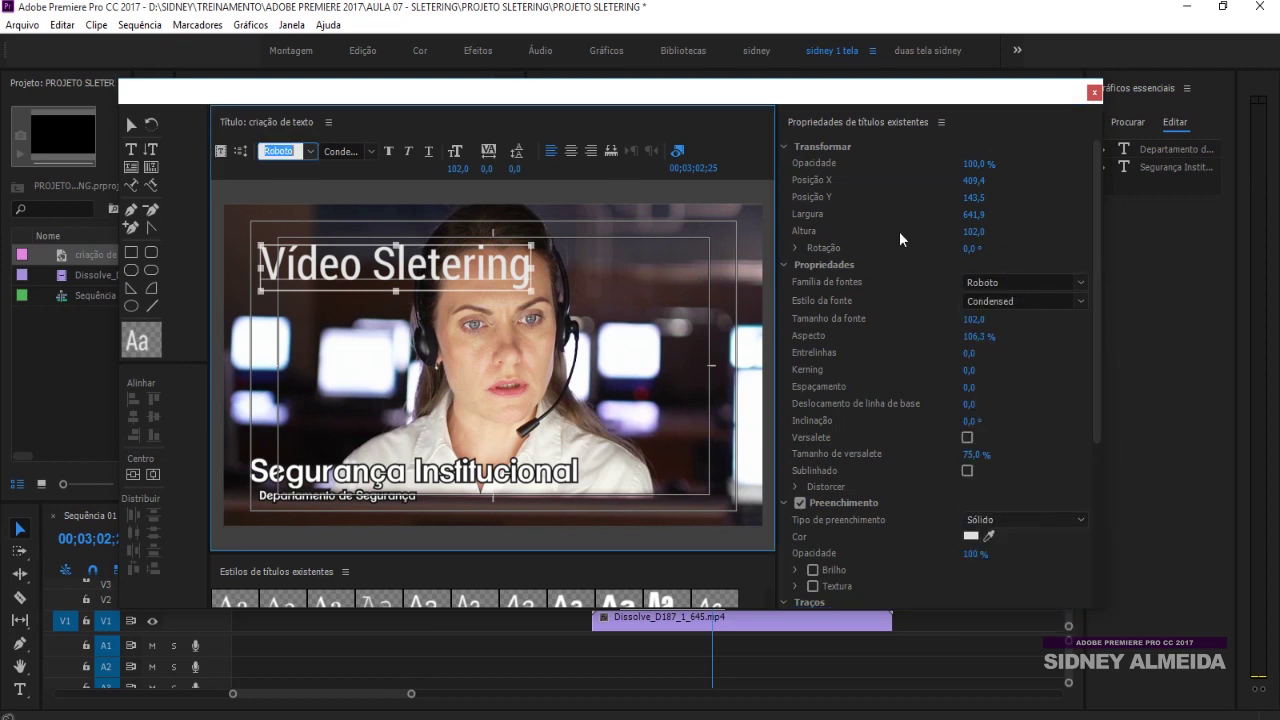
pyautogui.click(1020, 302)
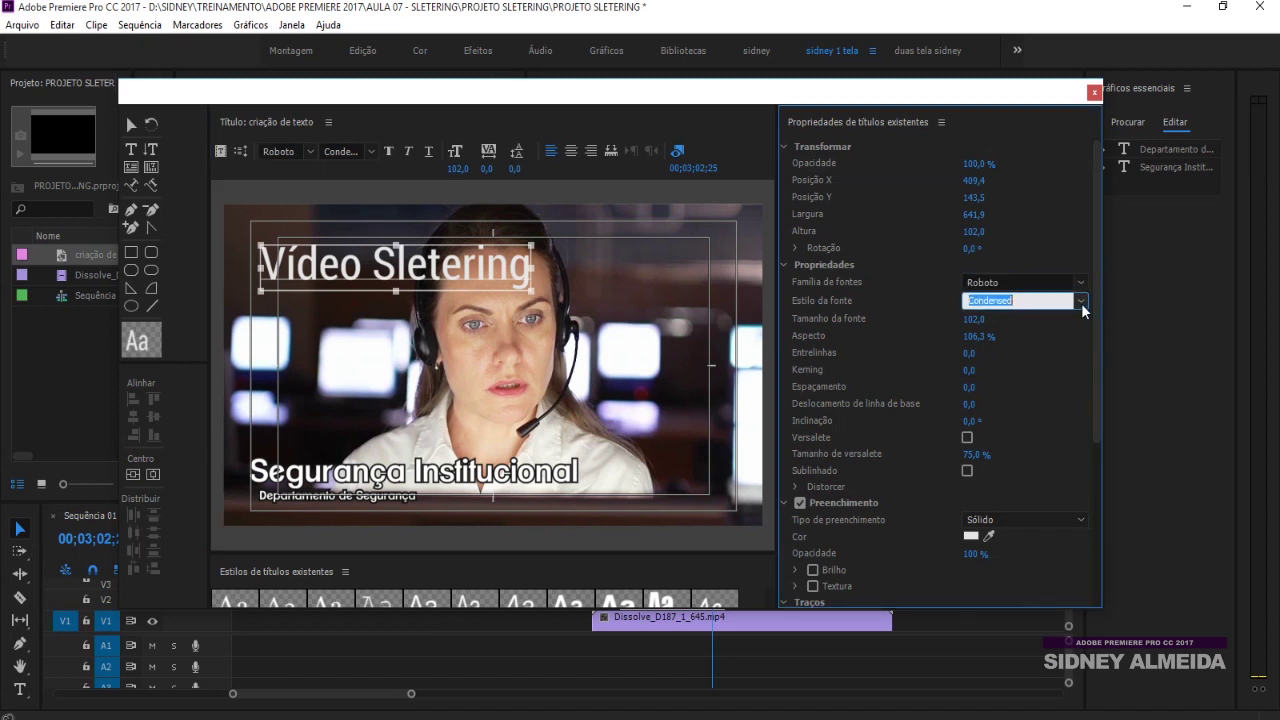
pyautogui.click(1081, 302)
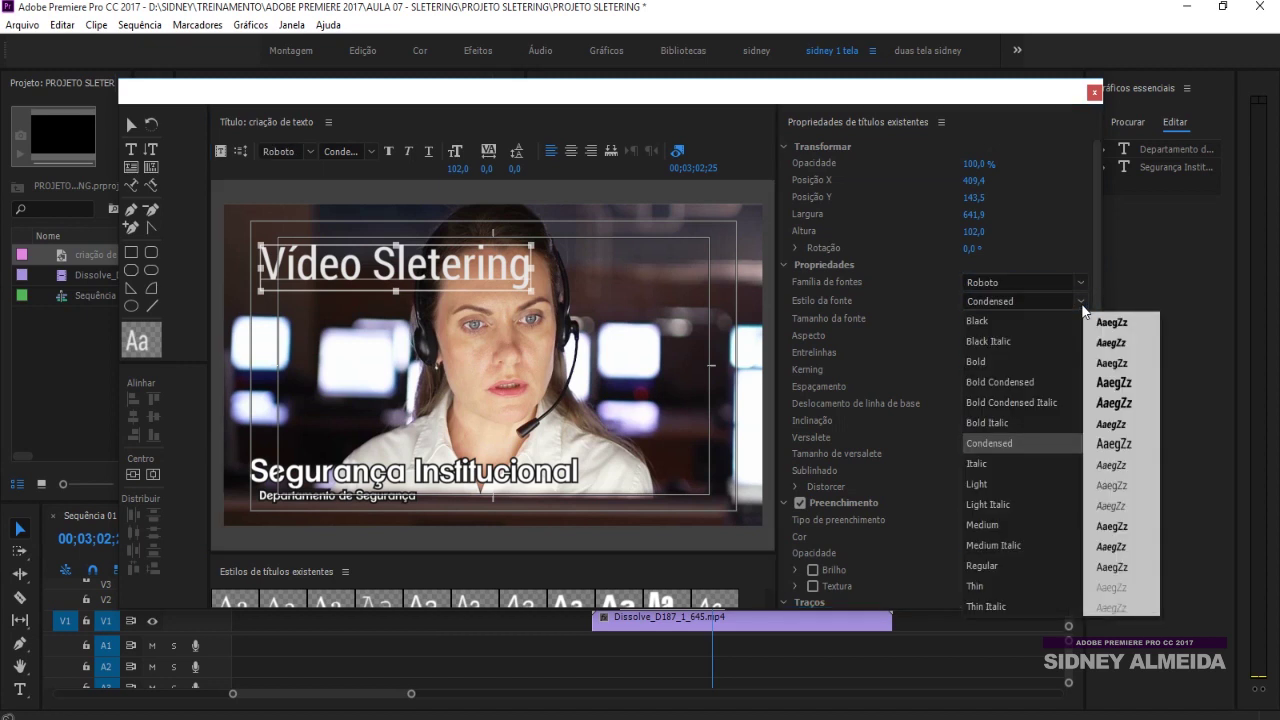
pyautogui.click(1081, 303)
pyautogui.moveTo(985, 333); pyautogui.dragTo(1047, 362)
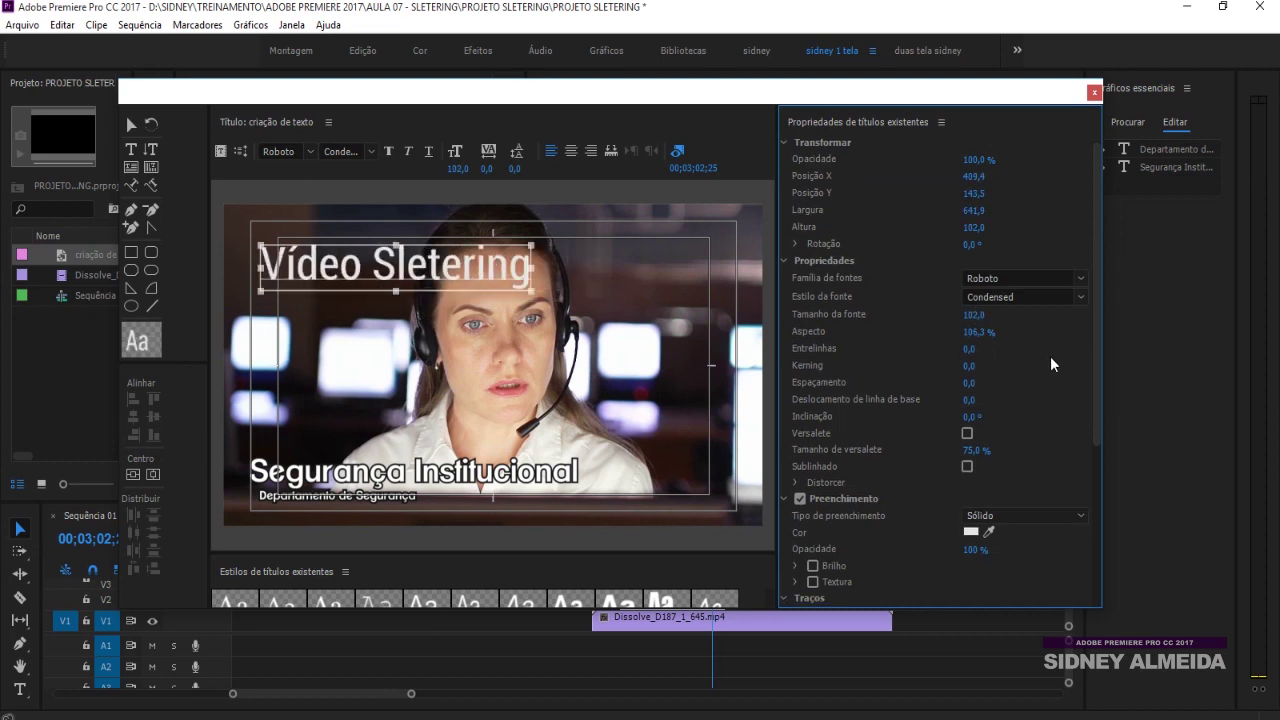
pyautogui.scroll(-3, 1053, 354)
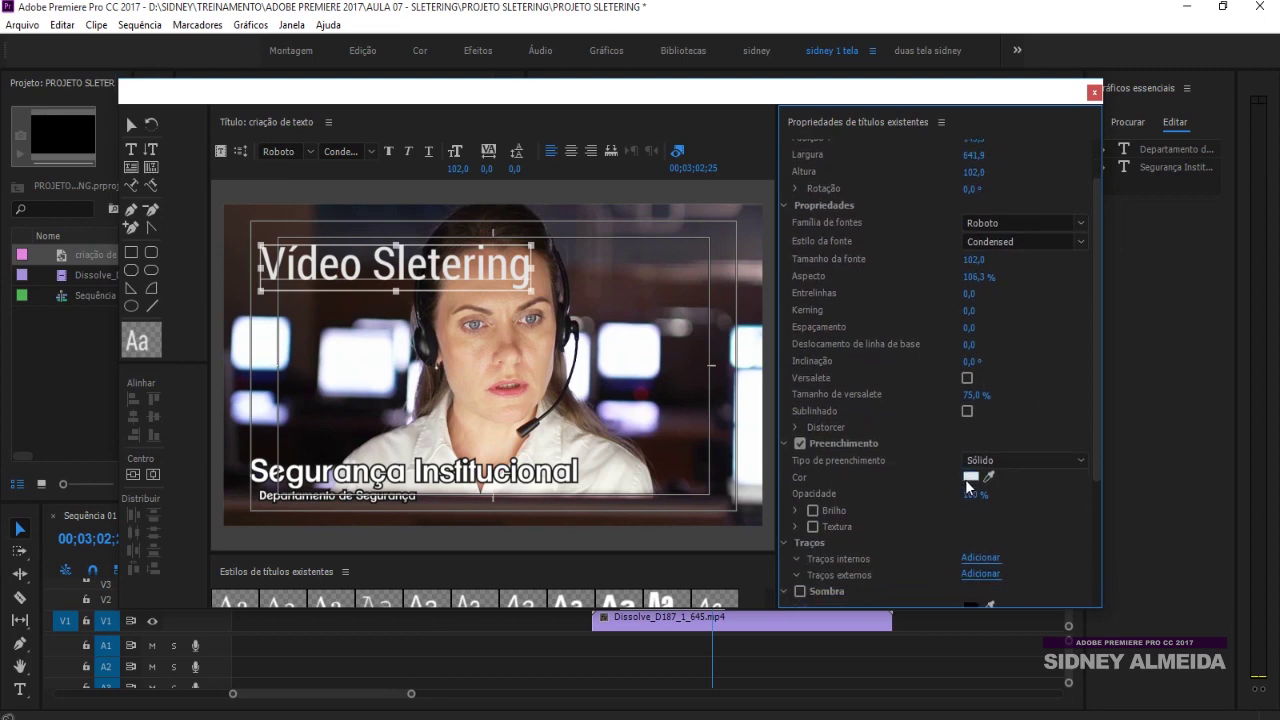
# - Change the title's fill colour from white to red at 100% opacity
pyautogui.click(971, 477)
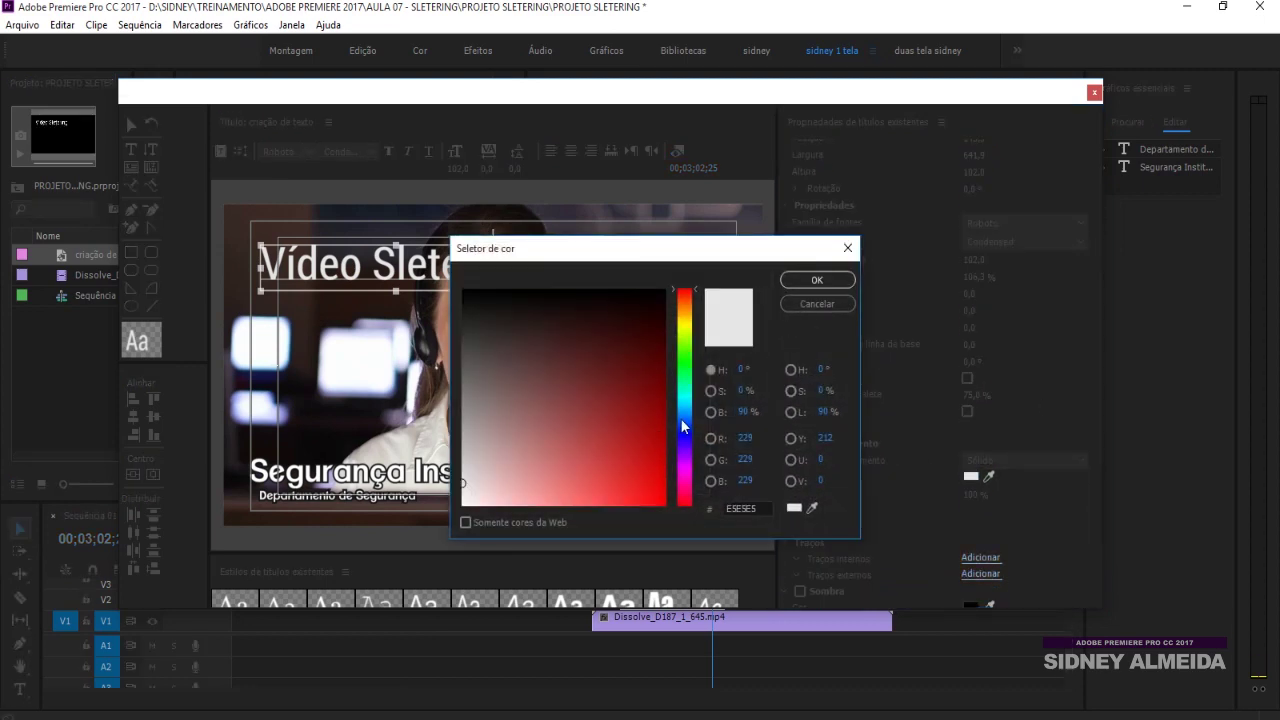
pyautogui.click(817, 280)
pyautogui.scroll(-5, 1014, 336)
pyautogui.moveTo(971, 366); pyautogui.dragTo(951, 366)
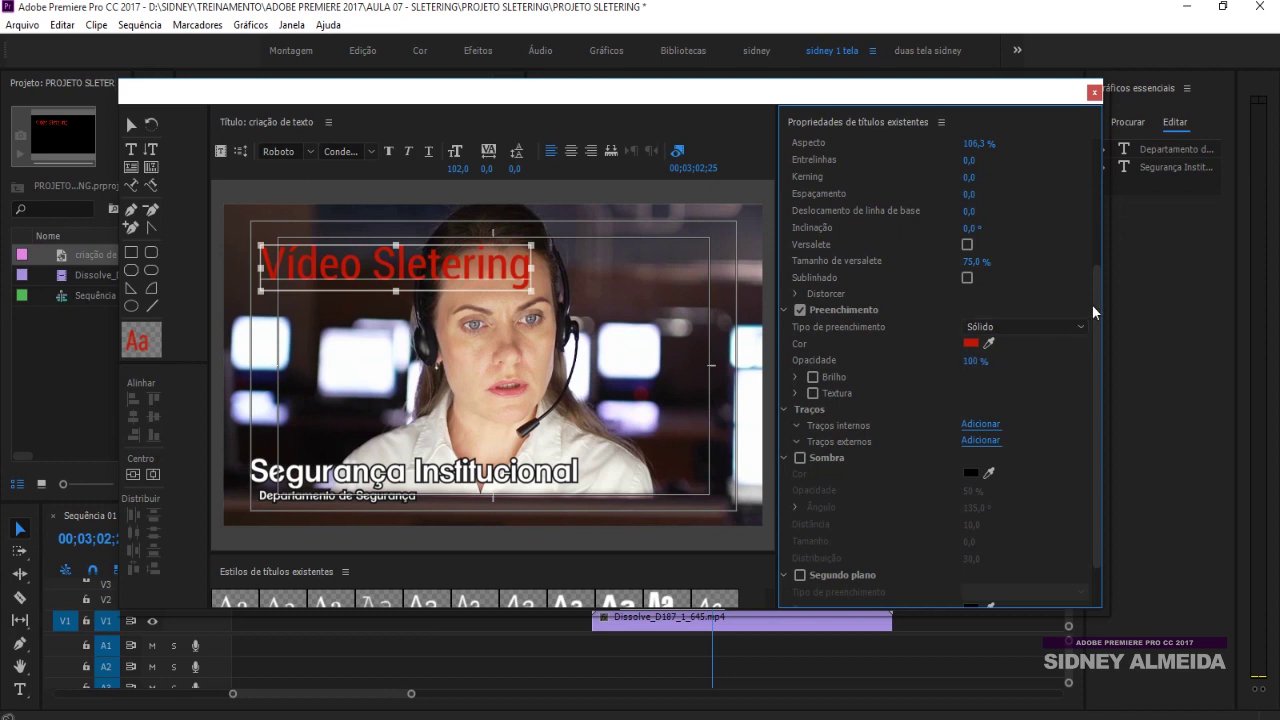
pyautogui.moveTo(1088, 306); pyautogui.dragTo(1092, 372)
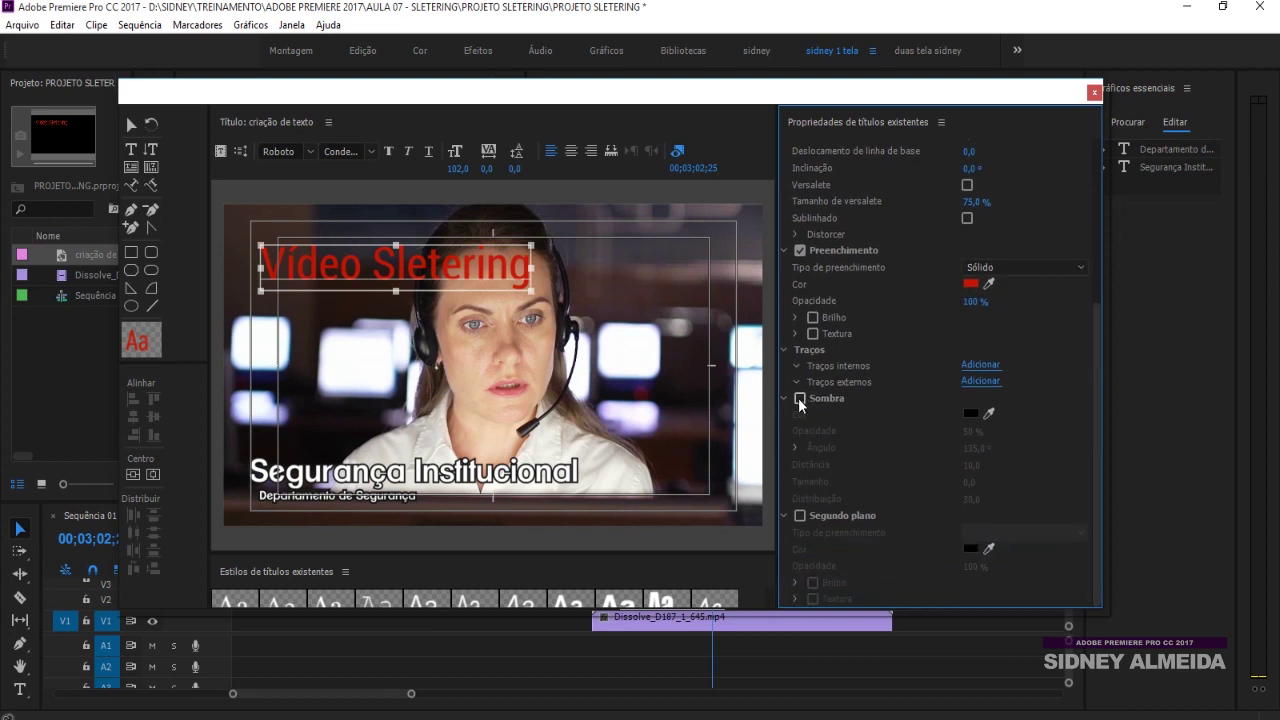
# - Add a fully opaque drop shadow, replace the inner stroke with an outer stroke, and close the Titler
pyautogui.click(799, 399)
pyautogui.moveTo(966, 431); pyautogui.dragTo(1010, 431)
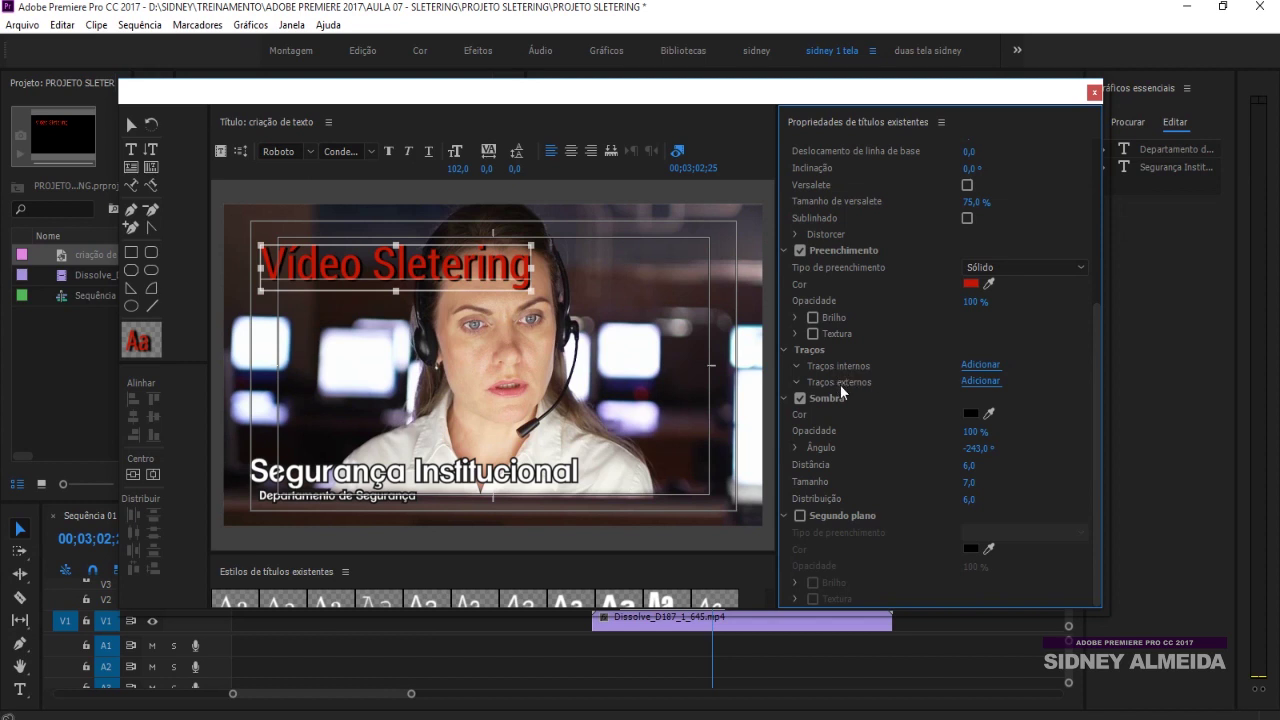
pyautogui.click(798, 366)
pyautogui.moveTo(971, 416)
pyautogui.mouseDown()
pyautogui.moveTo(900, 416)
pyautogui.moveTo(955, 416)
pyautogui.mouseUp()
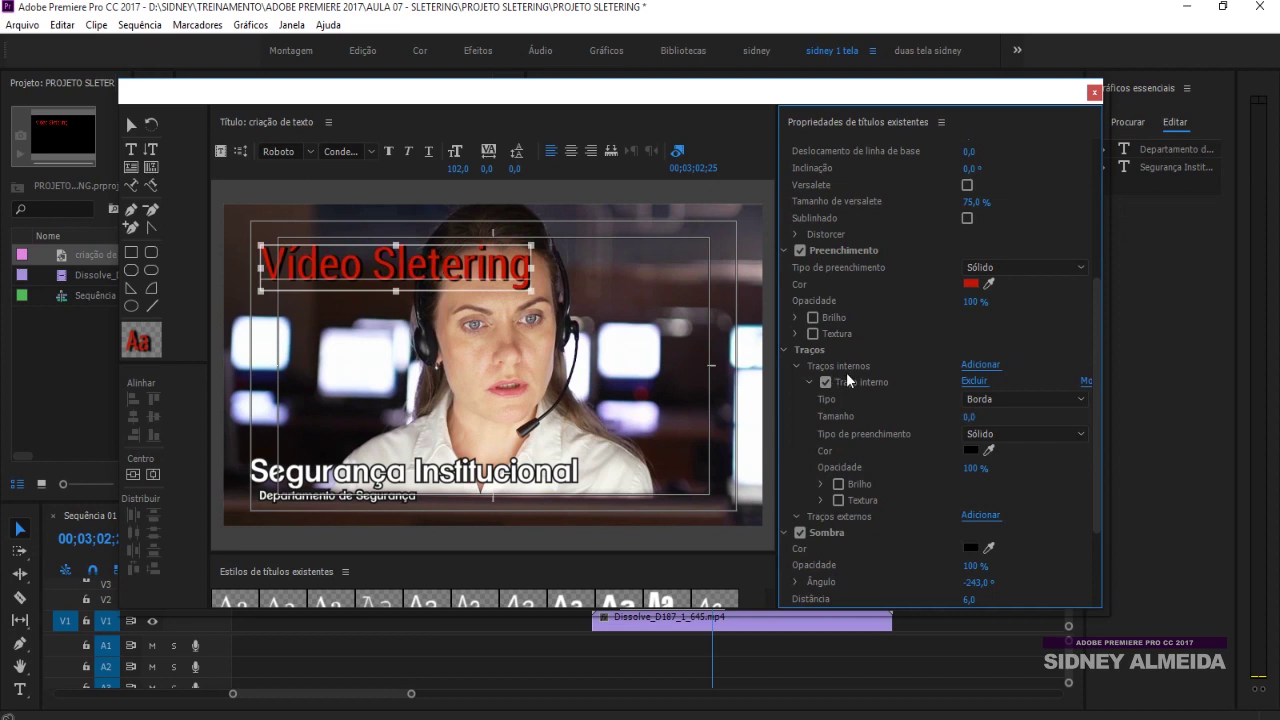
pyautogui.click(974, 381)
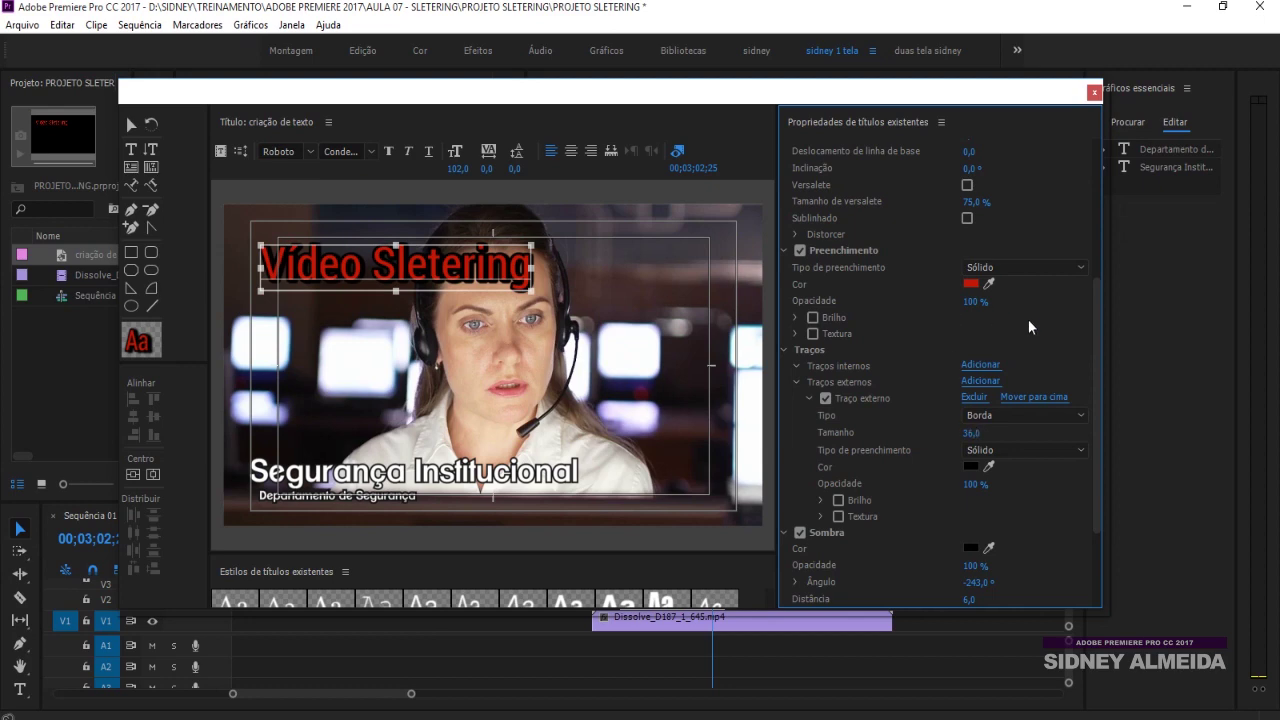
pyautogui.click(796, 382)
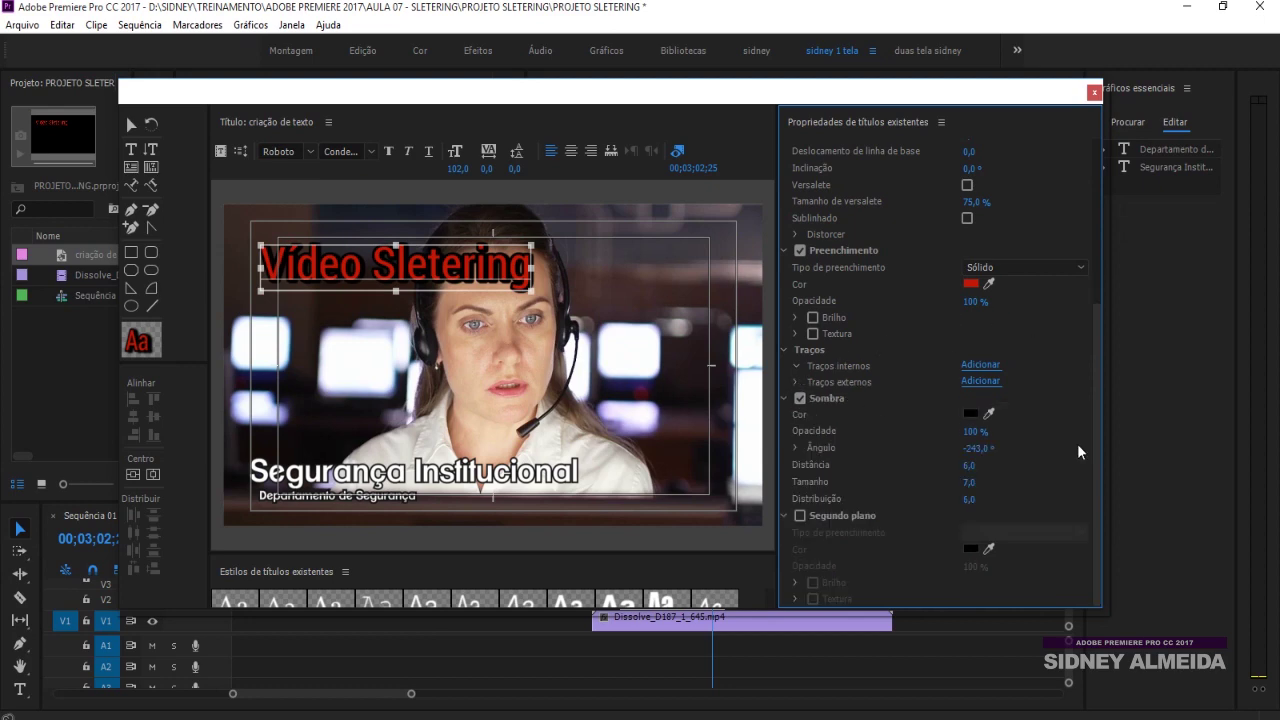
pyautogui.click(1094, 91)
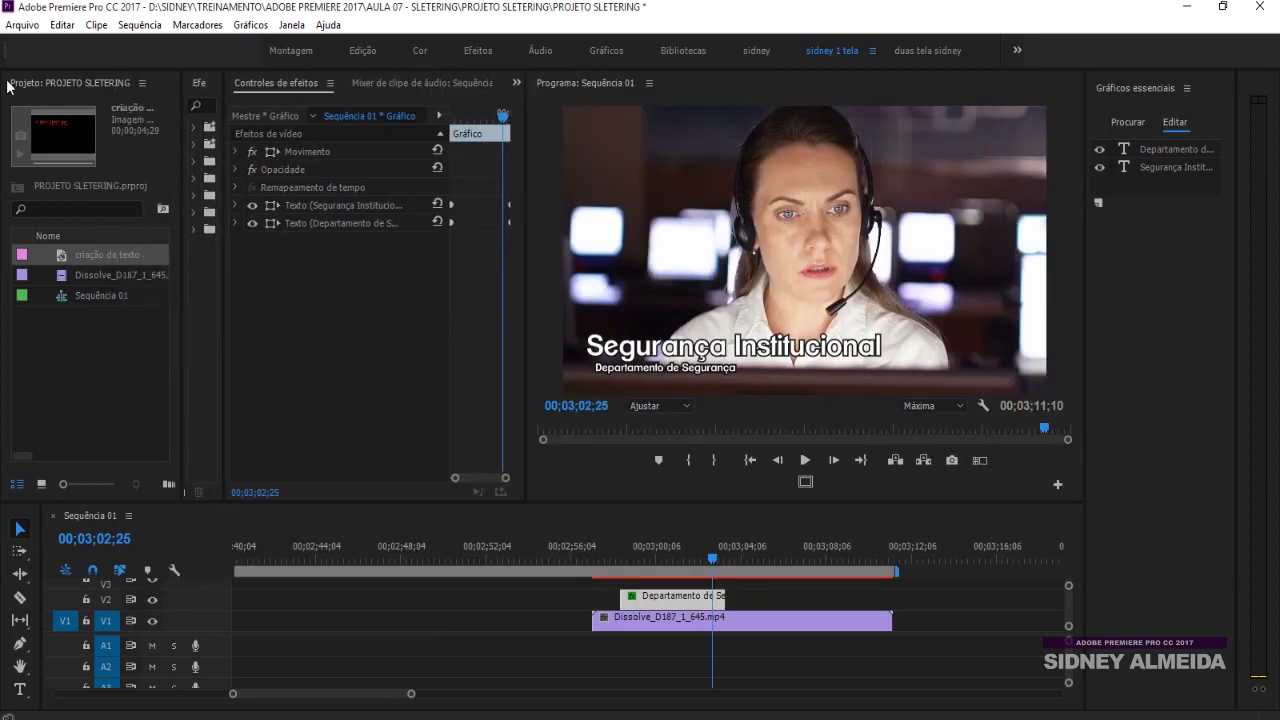
# - Drag 'criação de texto' onto V2 and apply default dissolves to both ends
pyautogui.click(400, 417)
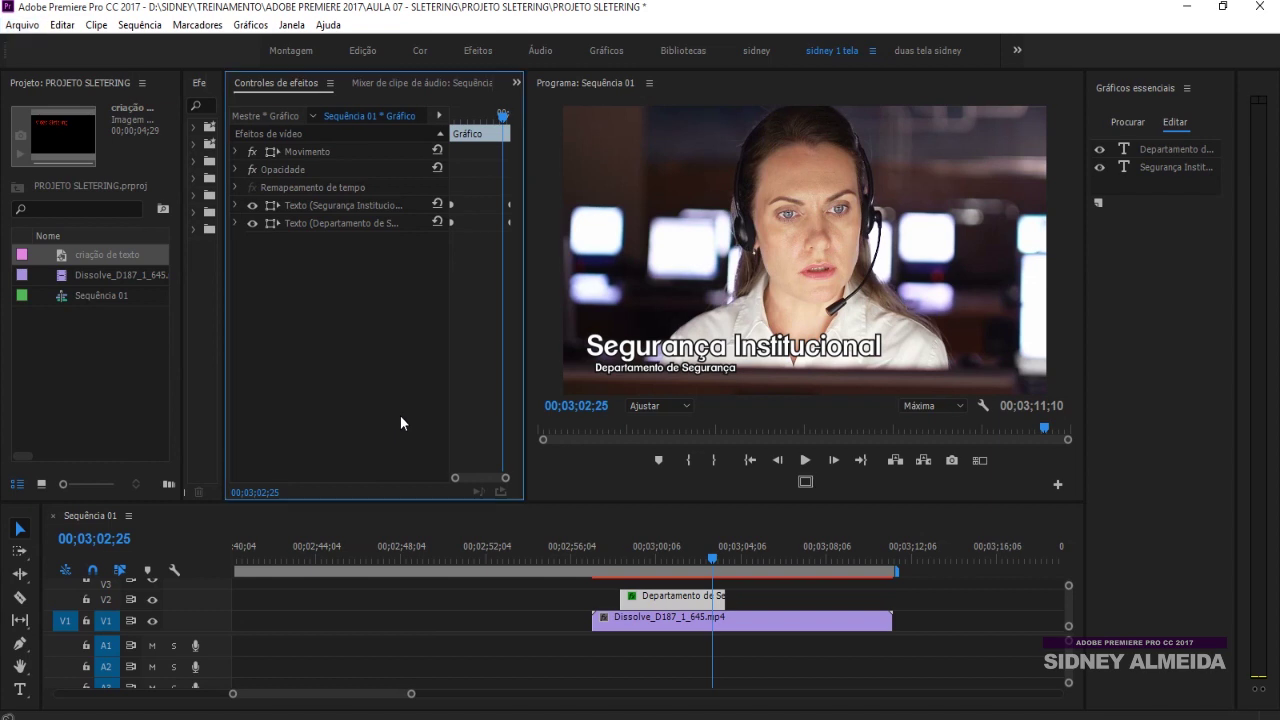
pyautogui.click(71, 263)
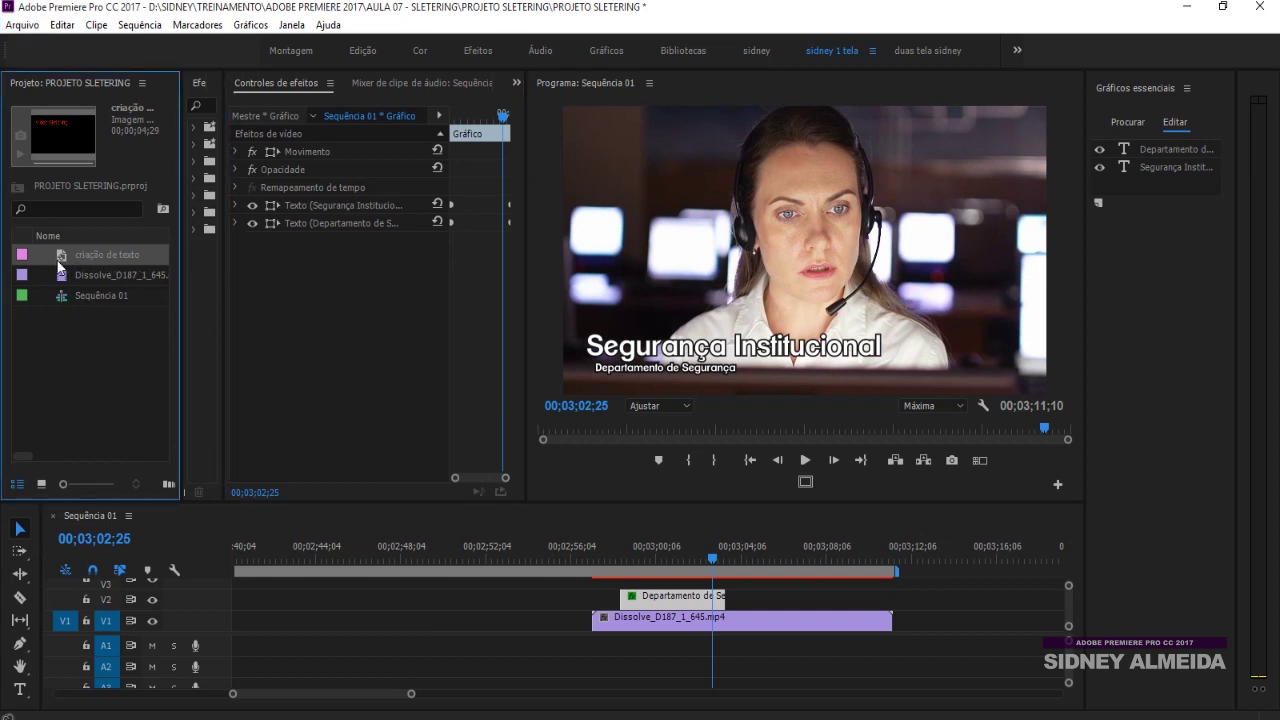
pyautogui.moveTo(745, 587); pyautogui.dragTo(755, 596)
pyautogui.click(793, 557)
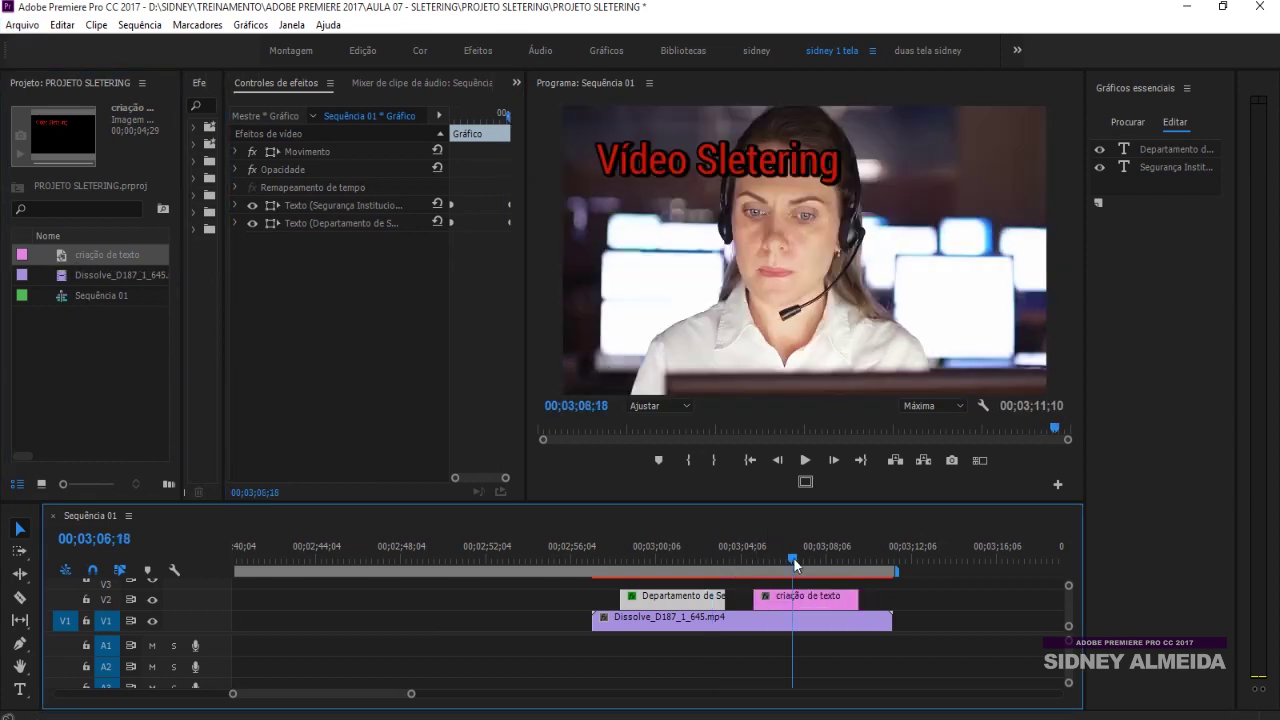
pyautogui.click(815, 599)
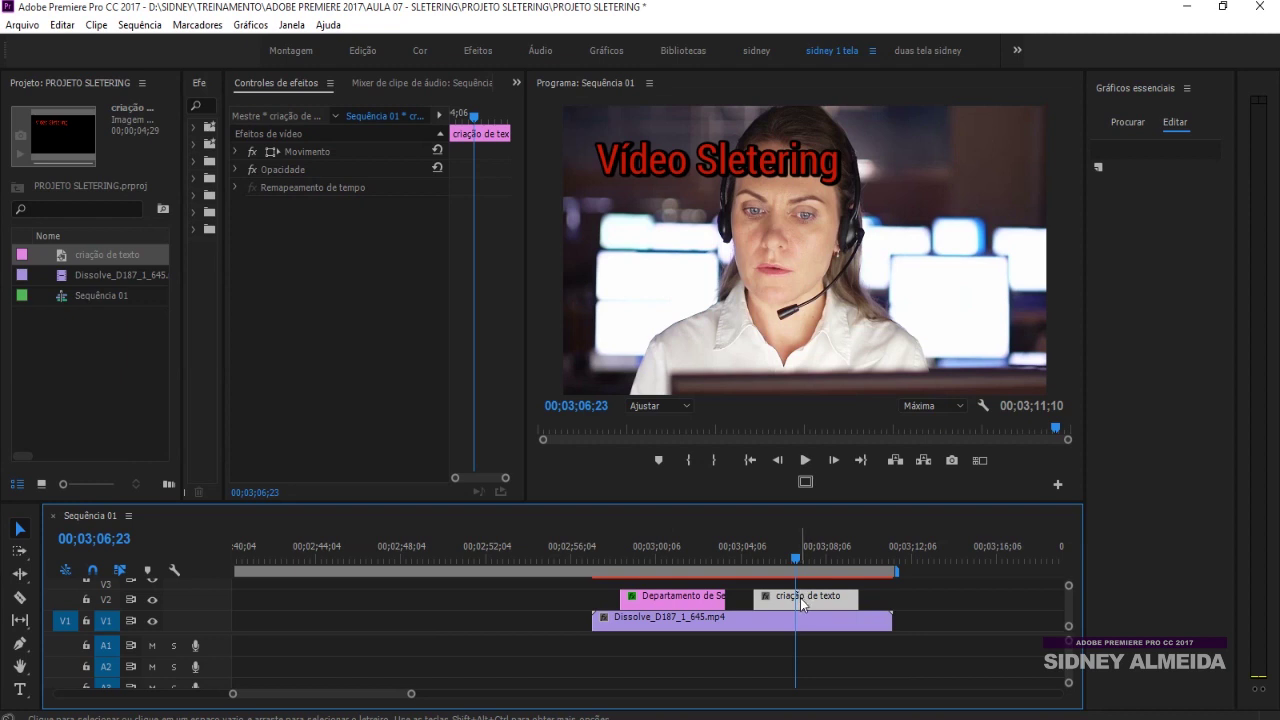
pyautogui.hotkey('shift', 'd')
# - Play back the title's fade-in and fade-out to check the dissolves
pyautogui.click(754, 558)
pyautogui.press('space')
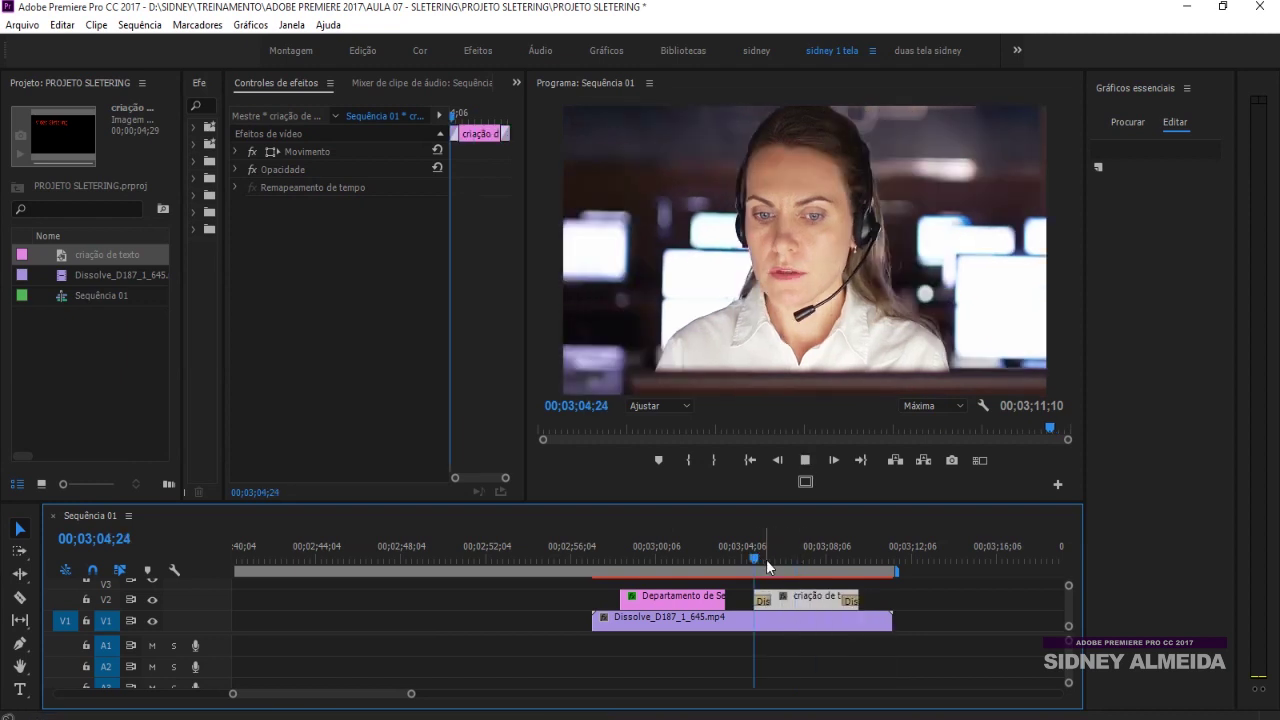
pyautogui.click(757, 558)
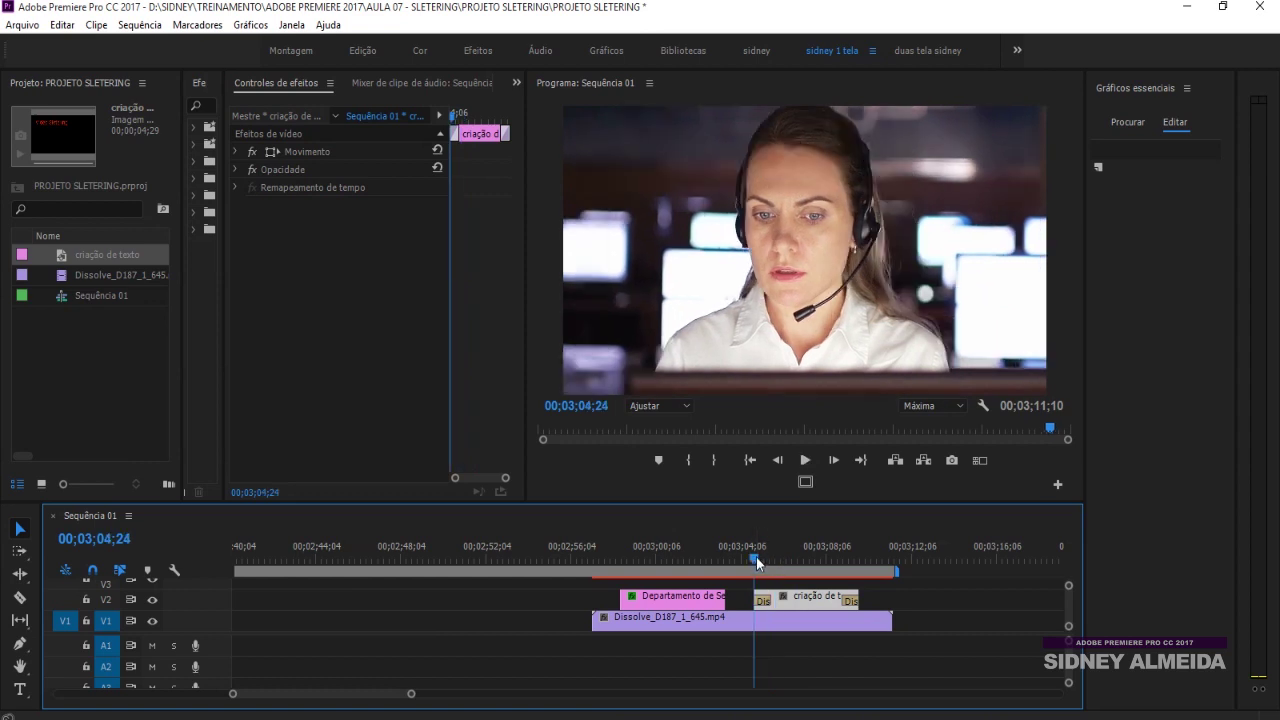
pyautogui.click(828, 560)
pyautogui.press('space')
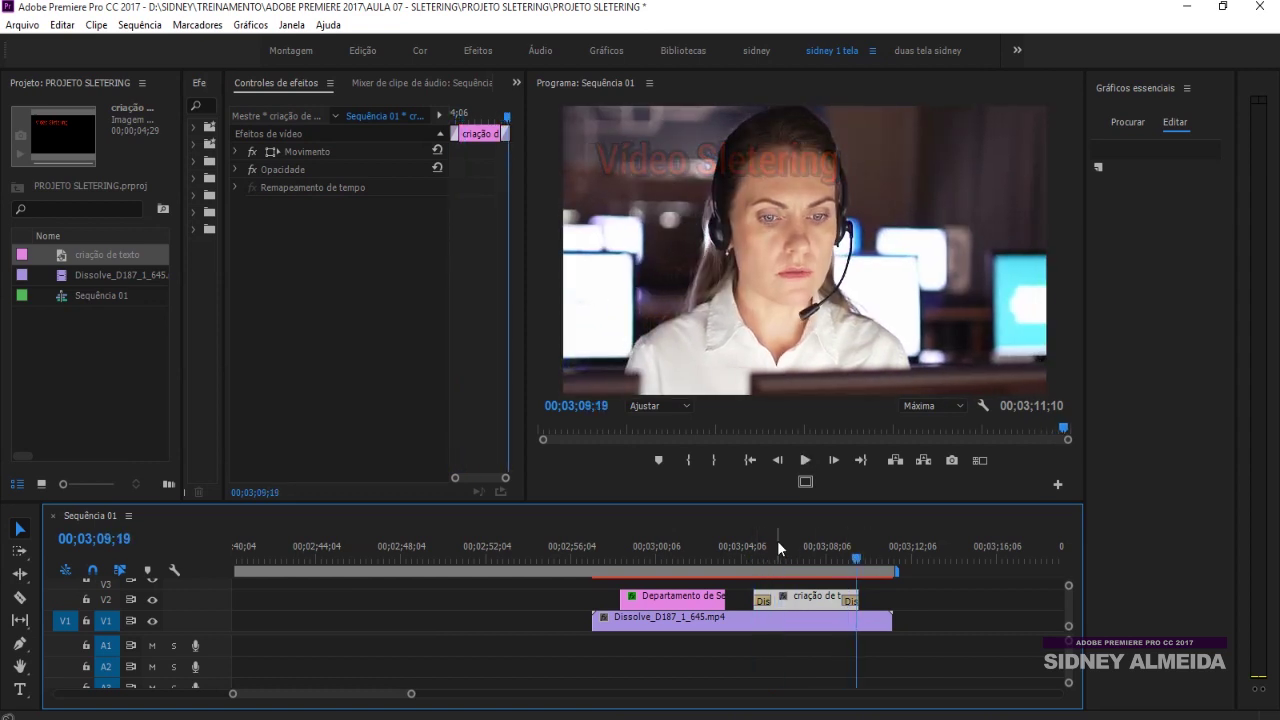
pyautogui.click(775, 545)
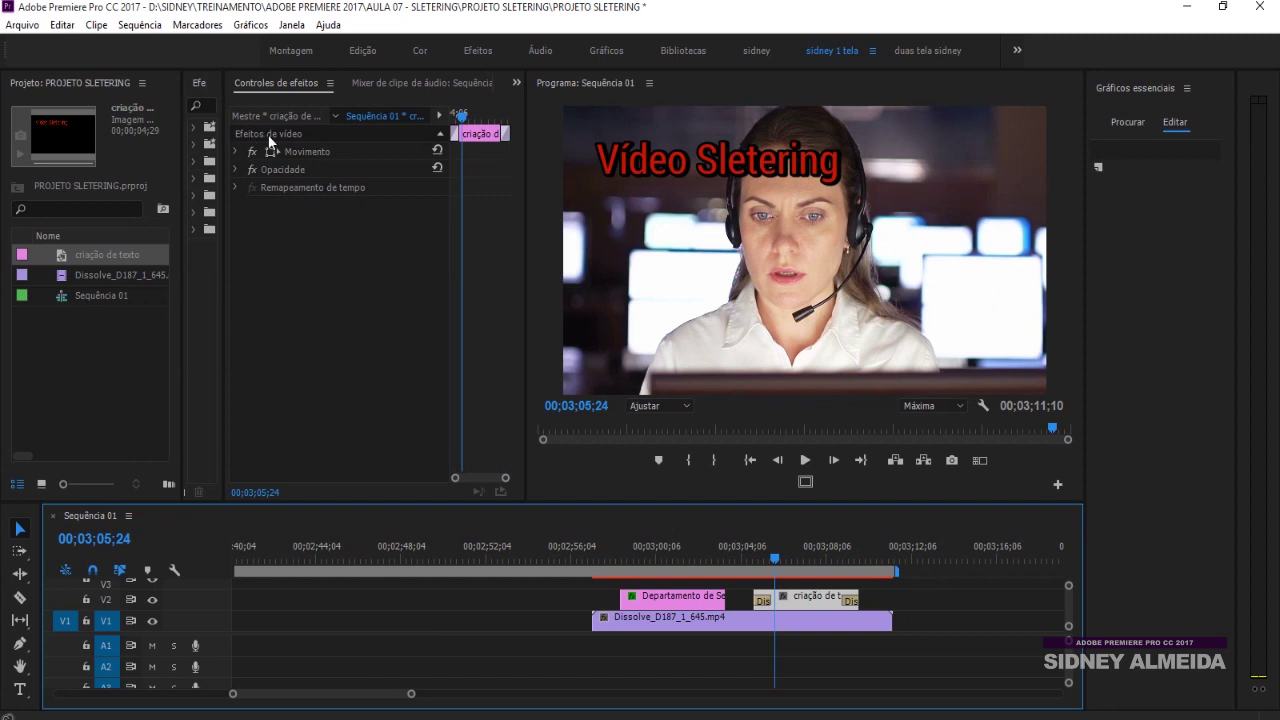
pyautogui.click(291, 215)
# - Keyframe the title's Position X, moving it from 600 to about 635
pyautogui.click(237, 151)
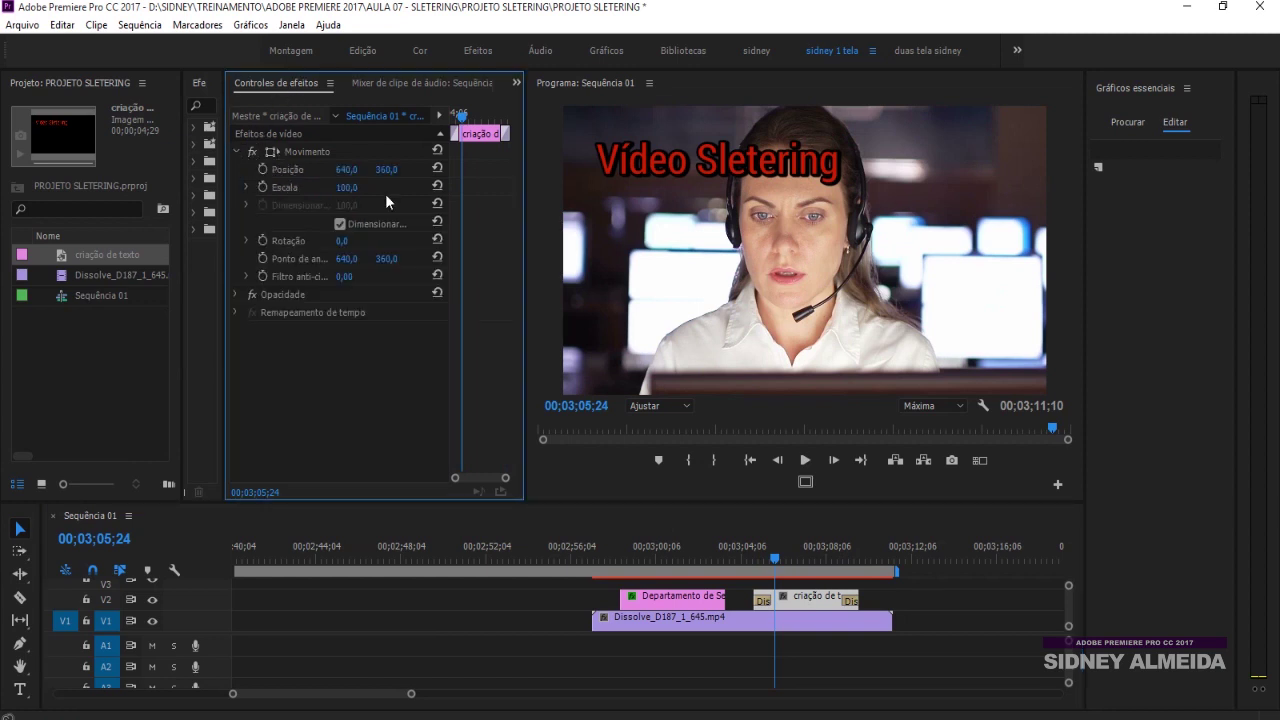
pyautogui.moveTo(350, 169); pyautogui.dragTo(310, 169)
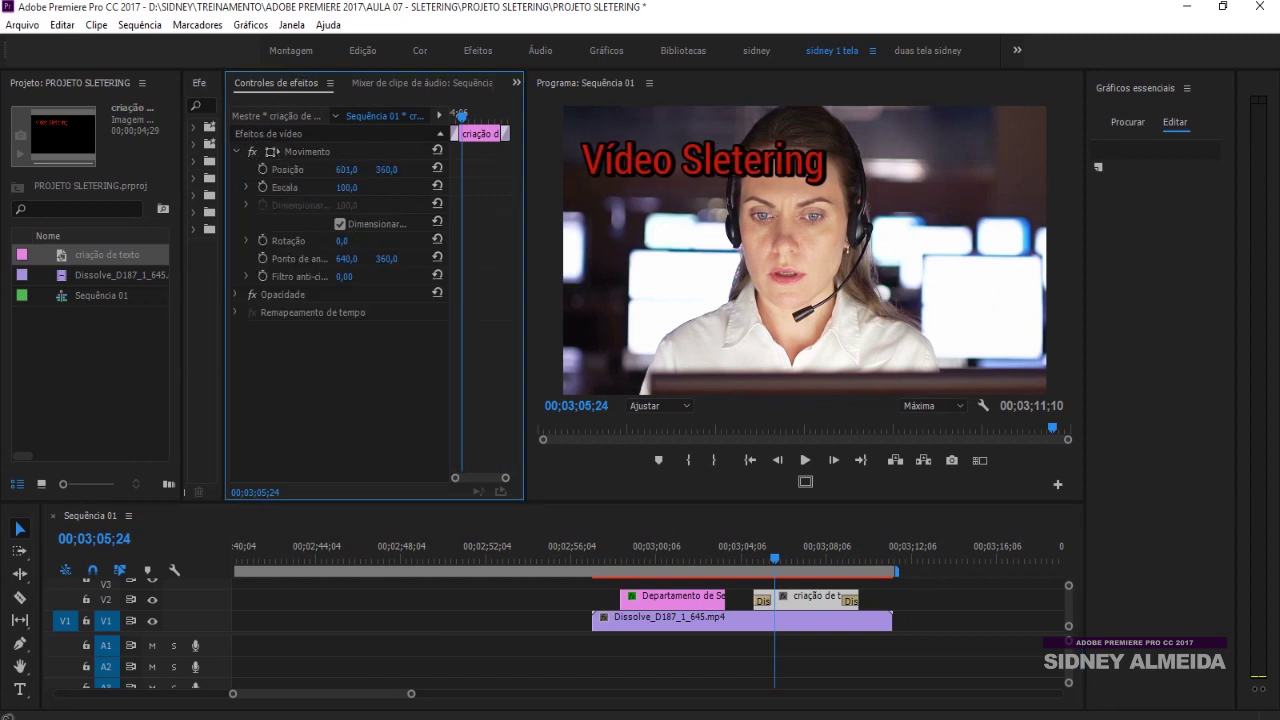
pyautogui.click(262, 169)
pyautogui.moveTo(478, 119); pyautogui.dragTo(481, 117)
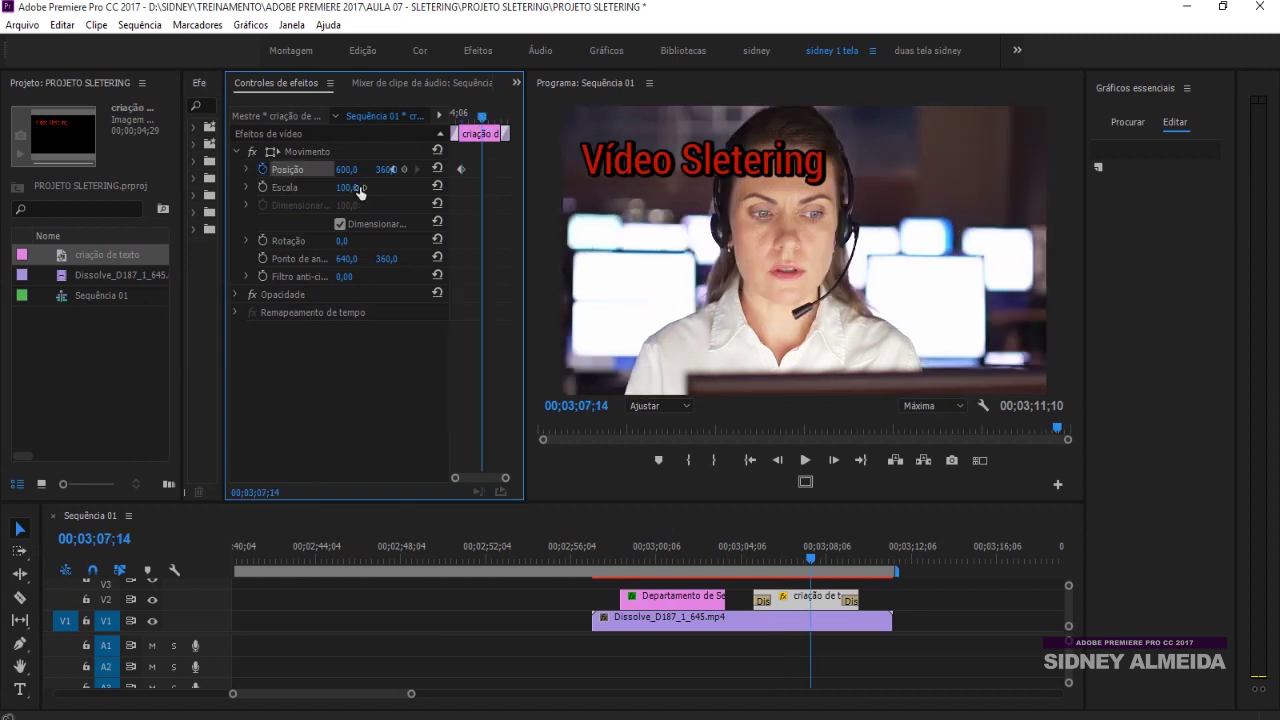
pyautogui.moveTo(347, 169); pyautogui.dragTo(396, 169)
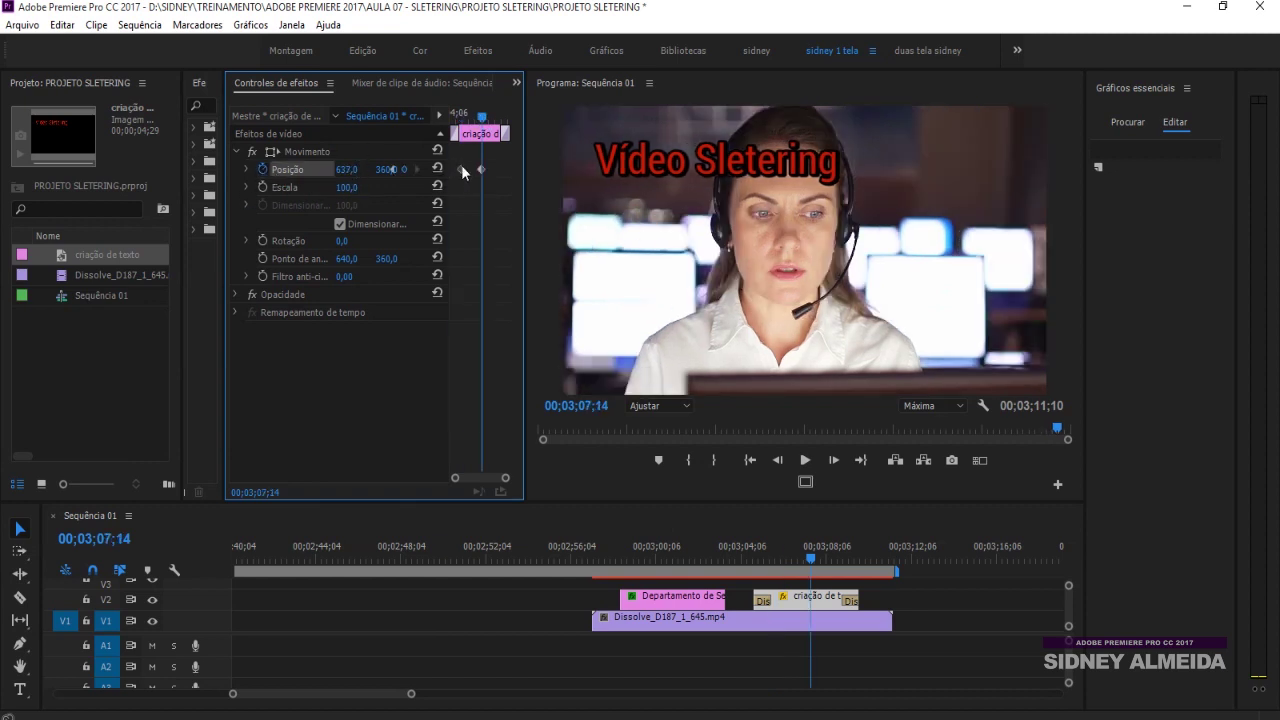
# - Play from just before the keyframes to preview the title's horizontal drift, then stop
pyautogui.click(730, 548)
pyautogui.press('space')
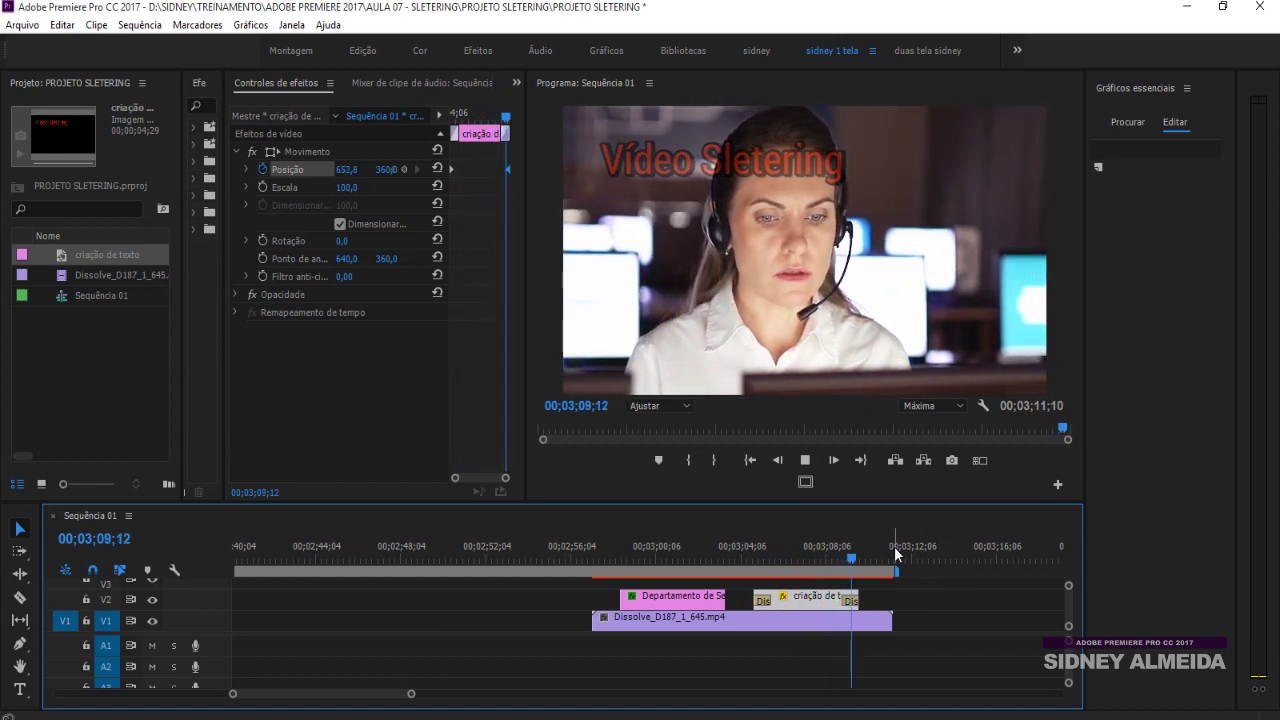
pyautogui.click(808, 551)
pyautogui.press('-')
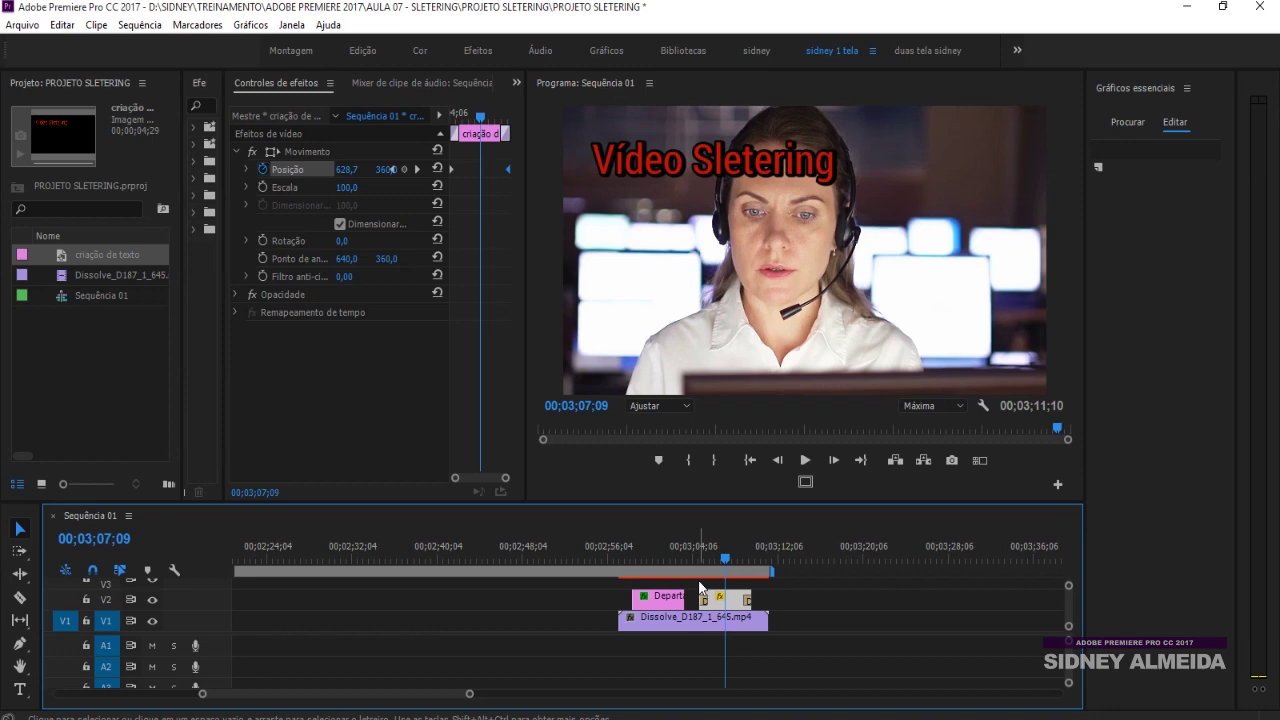
# - Open and widen Essential Graphics, choose Lower Thirds, and drag Classic Image Caption onto V2
pyautogui.click(290, 25)
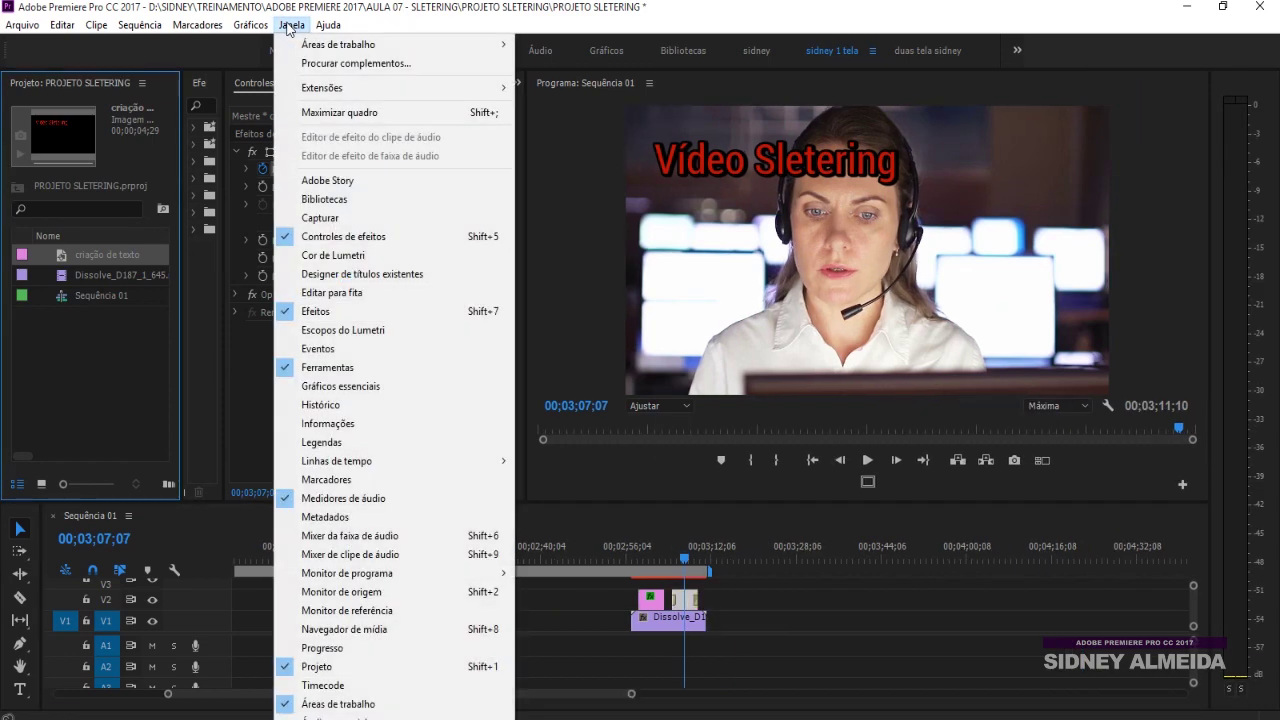
pyautogui.click(374, 395)
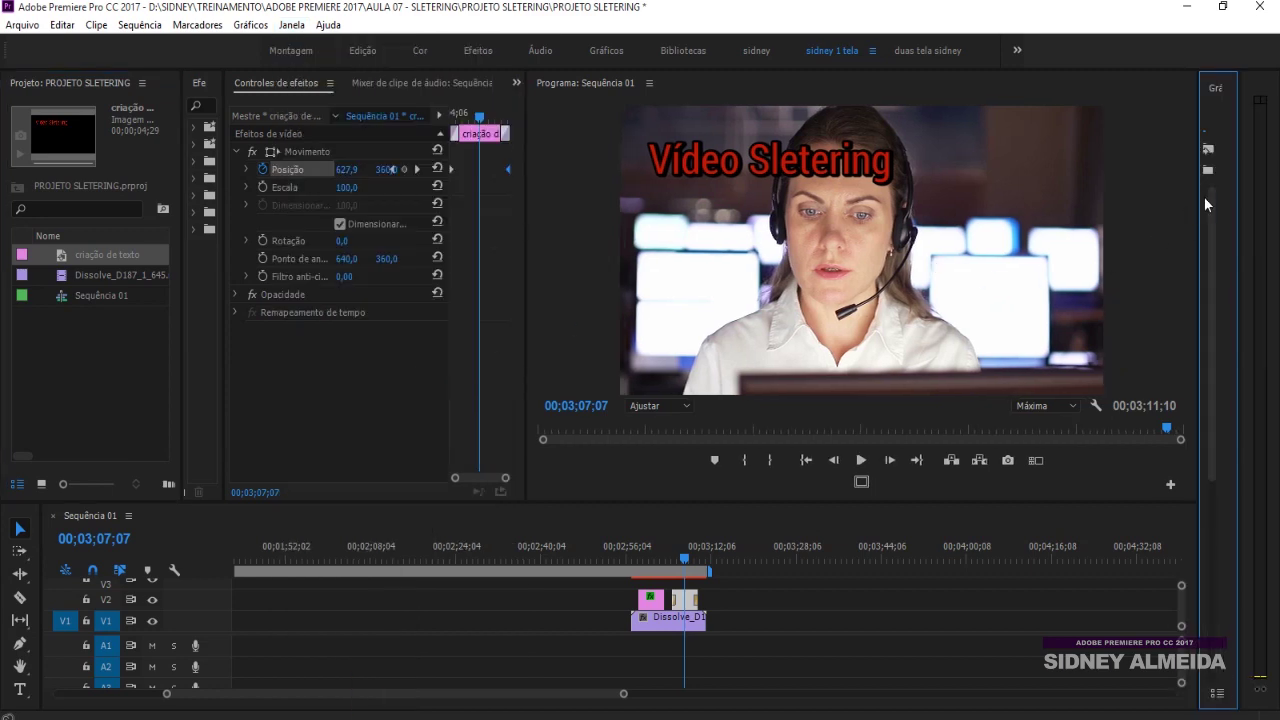
pyautogui.moveTo(1198, 205); pyautogui.dragTo(1015, 205)
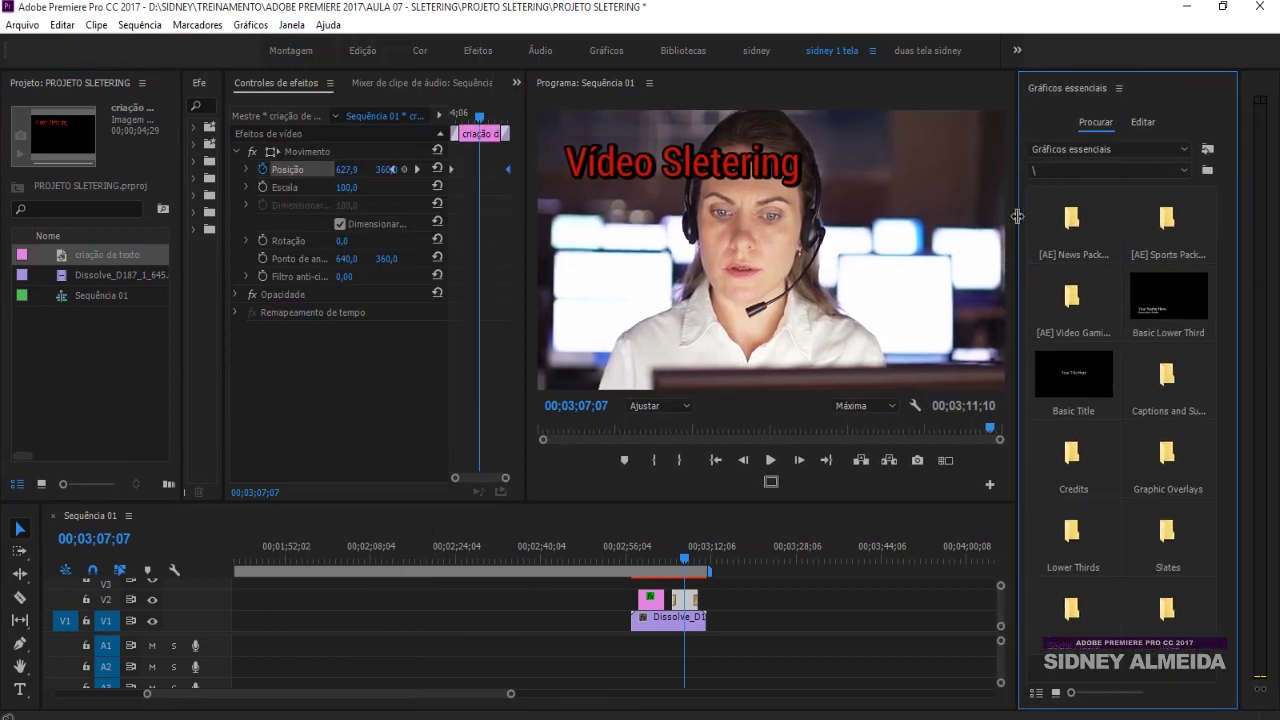
pyautogui.click(1105, 170)
pyautogui.click(1117, 182)
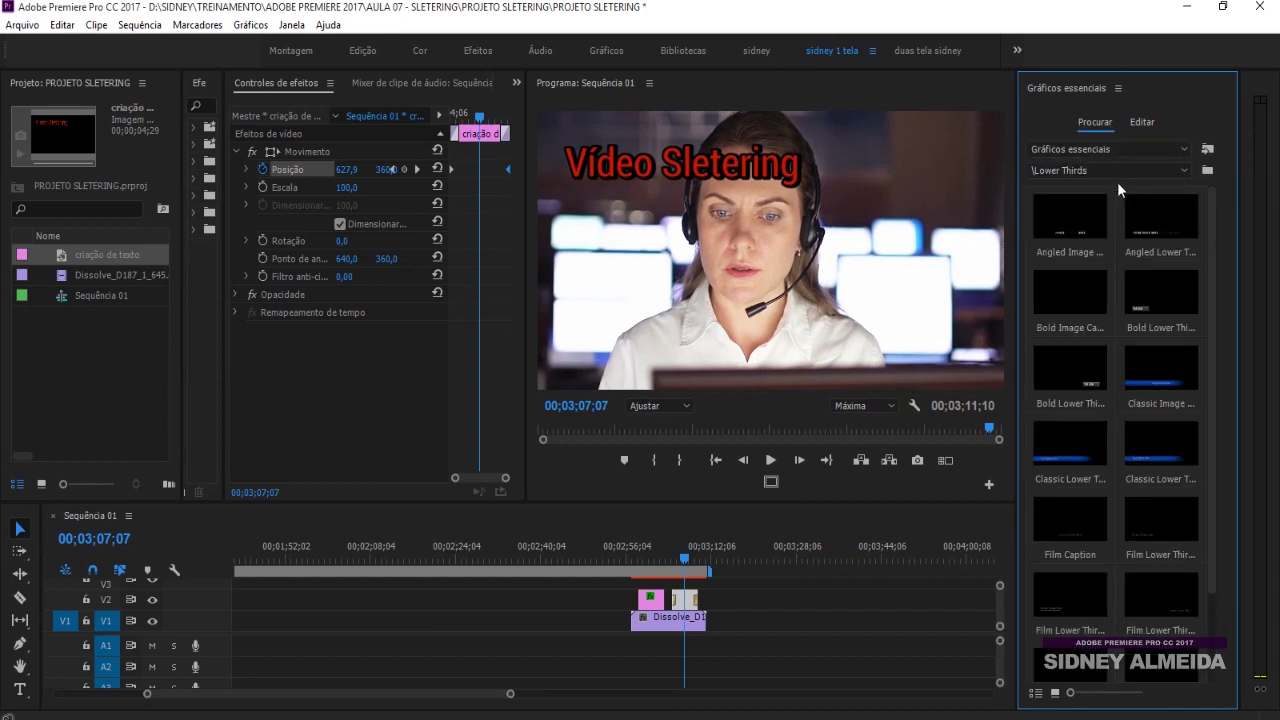
pyautogui.click(1086, 173)
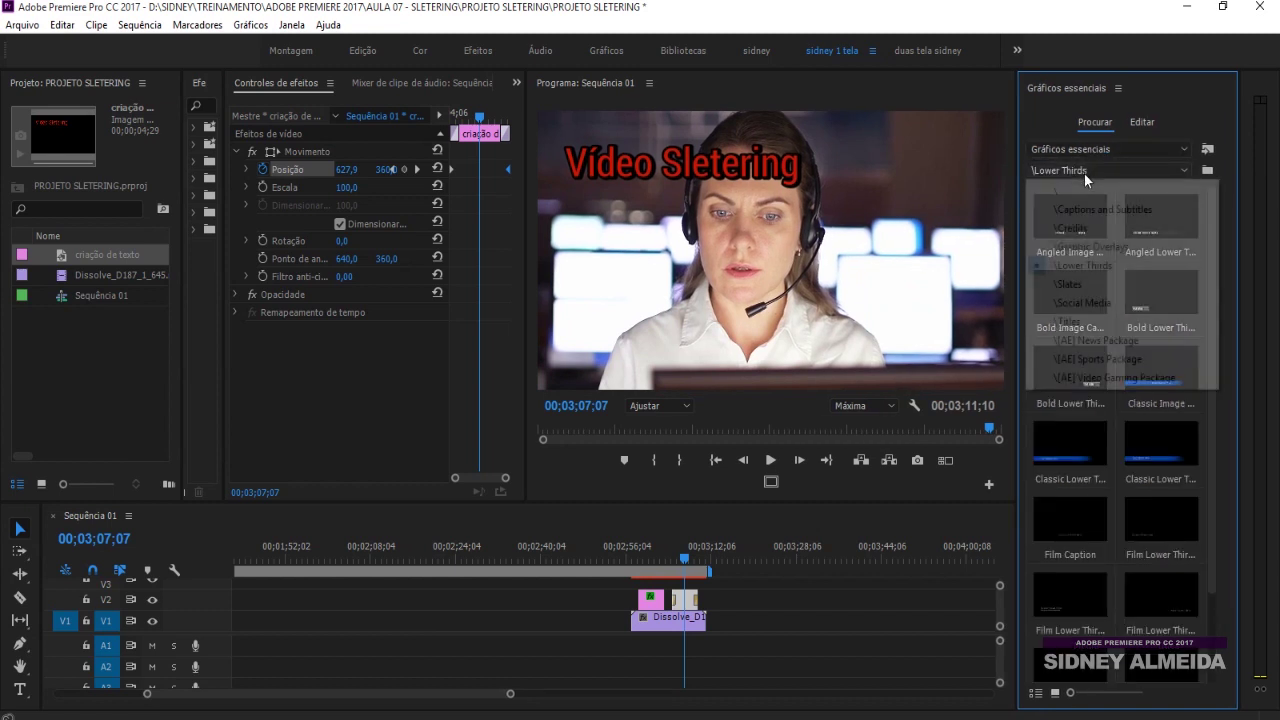
pyautogui.click(1078, 263)
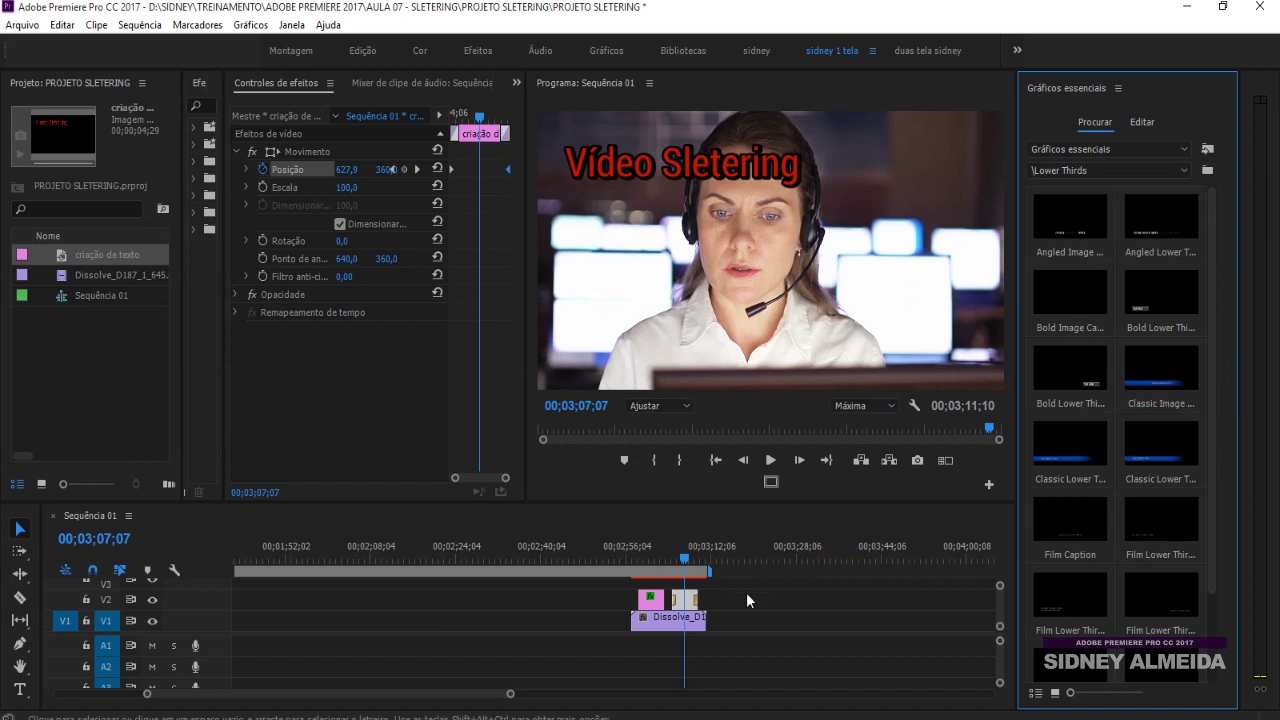
pyautogui.moveTo(1156, 367); pyautogui.dragTo(625, 564)
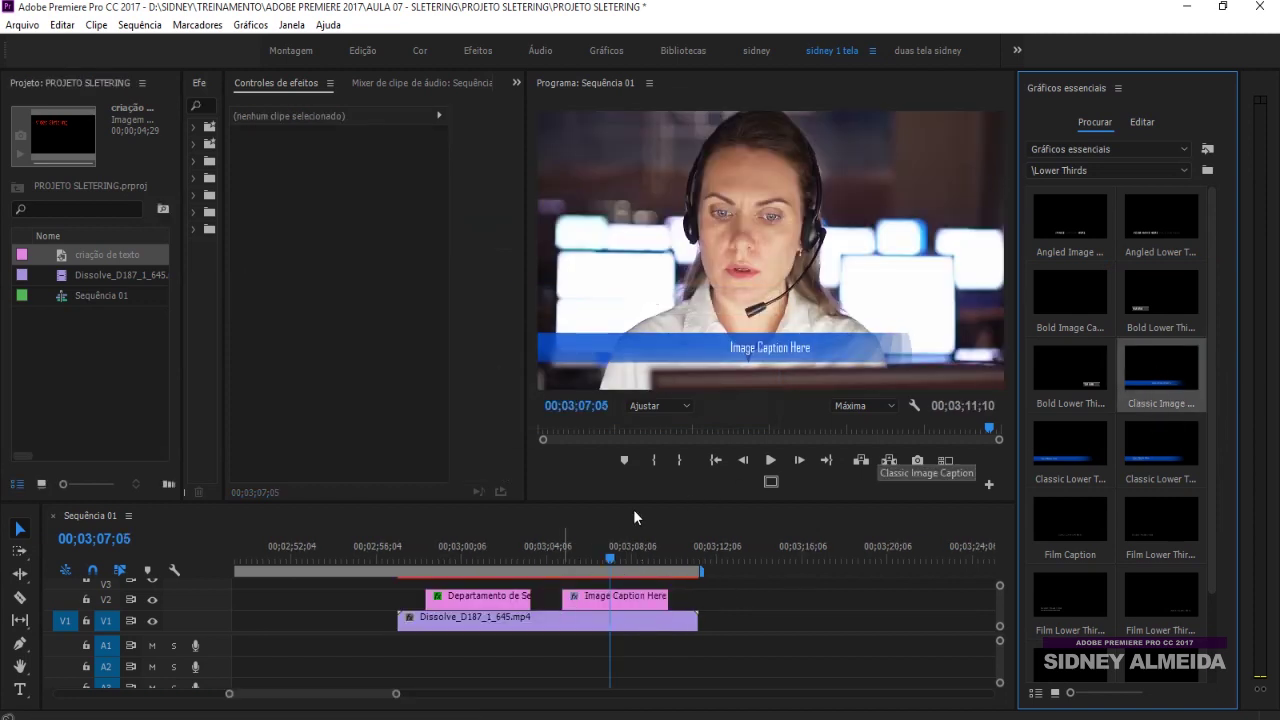
# - Replace the caption text 'Image Caption Here' with 'Segurança Institucional'
pyautogui.press('space')
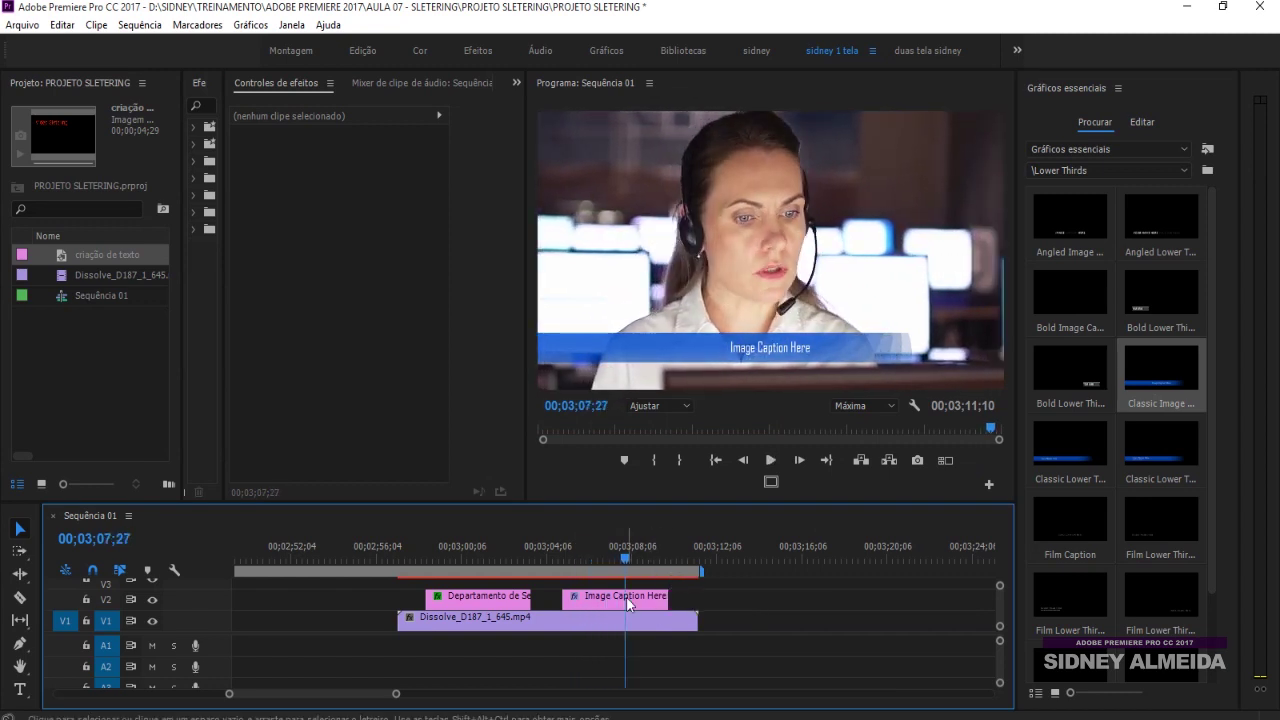
pyautogui.click(643, 597)
pyautogui.click(1094, 148)
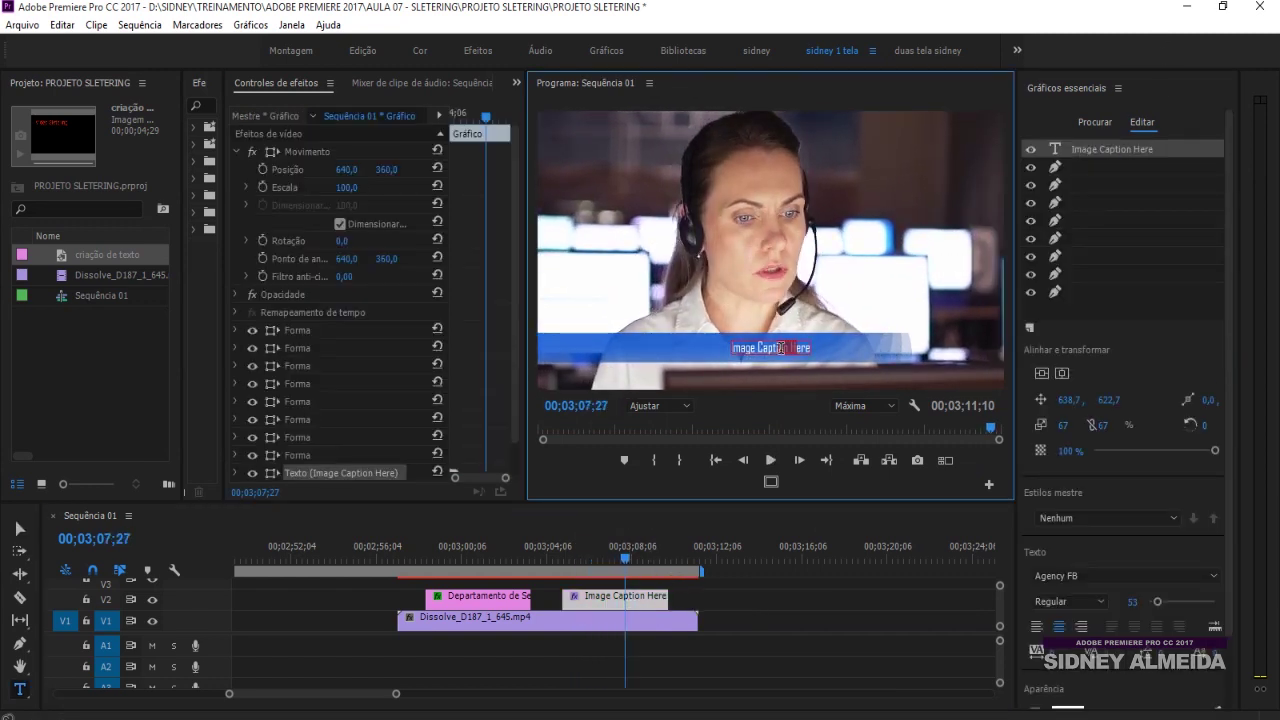
pyautogui.doubleClick(780, 347)
pyautogui.write('Segurança Institucional')
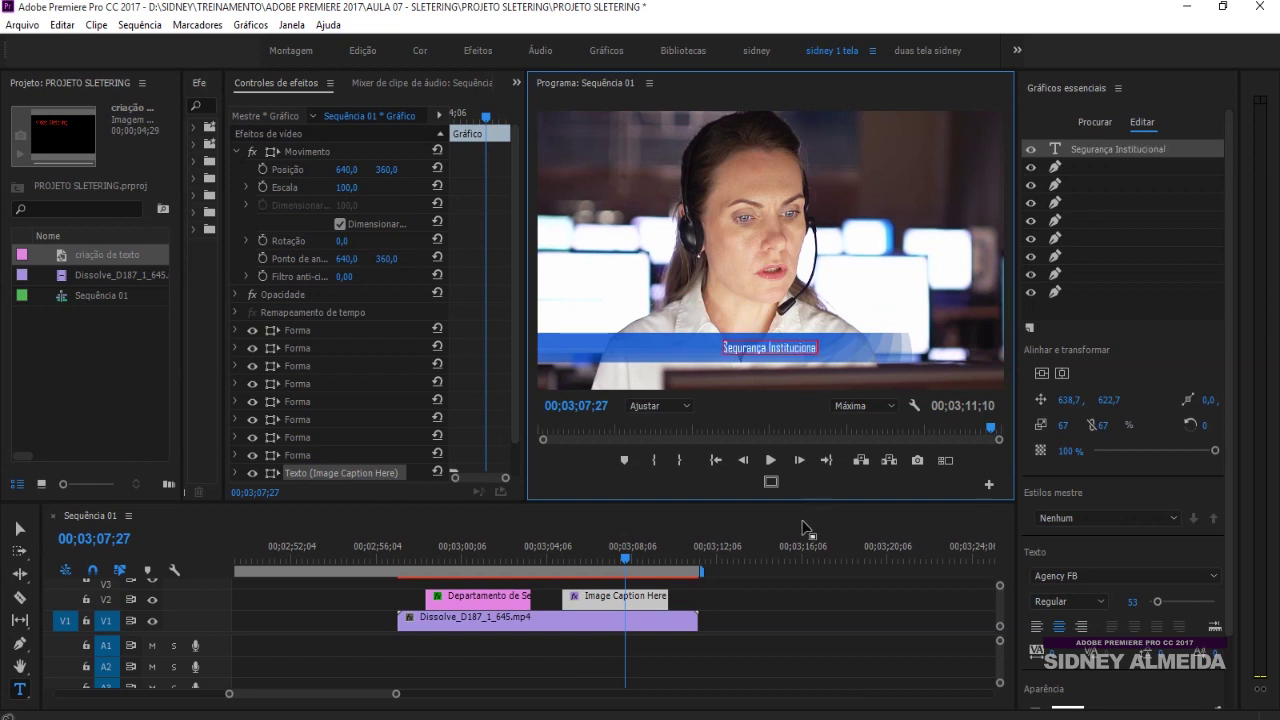
pyautogui.click(728, 605)
# - Rewind slightly and play to check the new Segurança Institucional caption
pyautogui.click(590, 559)
pyautogui.click(561, 558)
pyautogui.press('space')
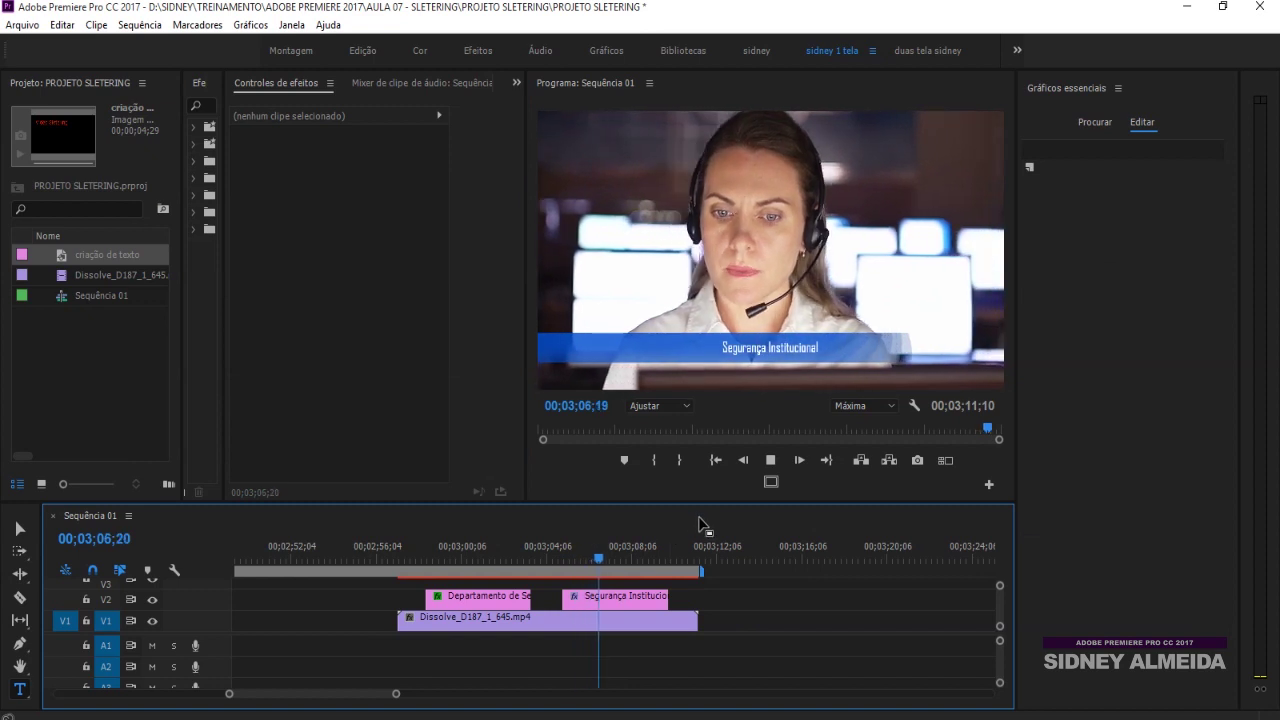
pyautogui.click(1094, 136)
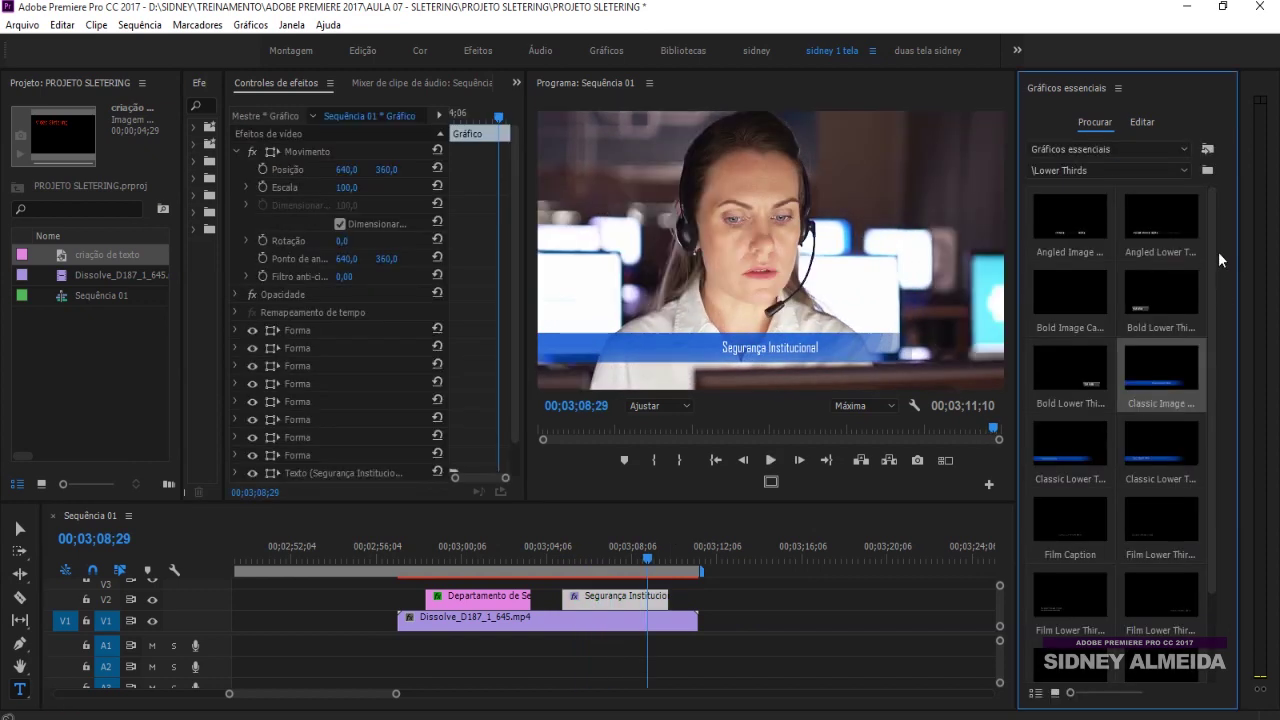
# - Browse the Essential Graphics template categories, viewing Social Media
pyautogui.moveTo(1212, 244); pyautogui.dragTo(1212, 340)
pyautogui.click(1110, 170)
pyautogui.click(1124, 159)
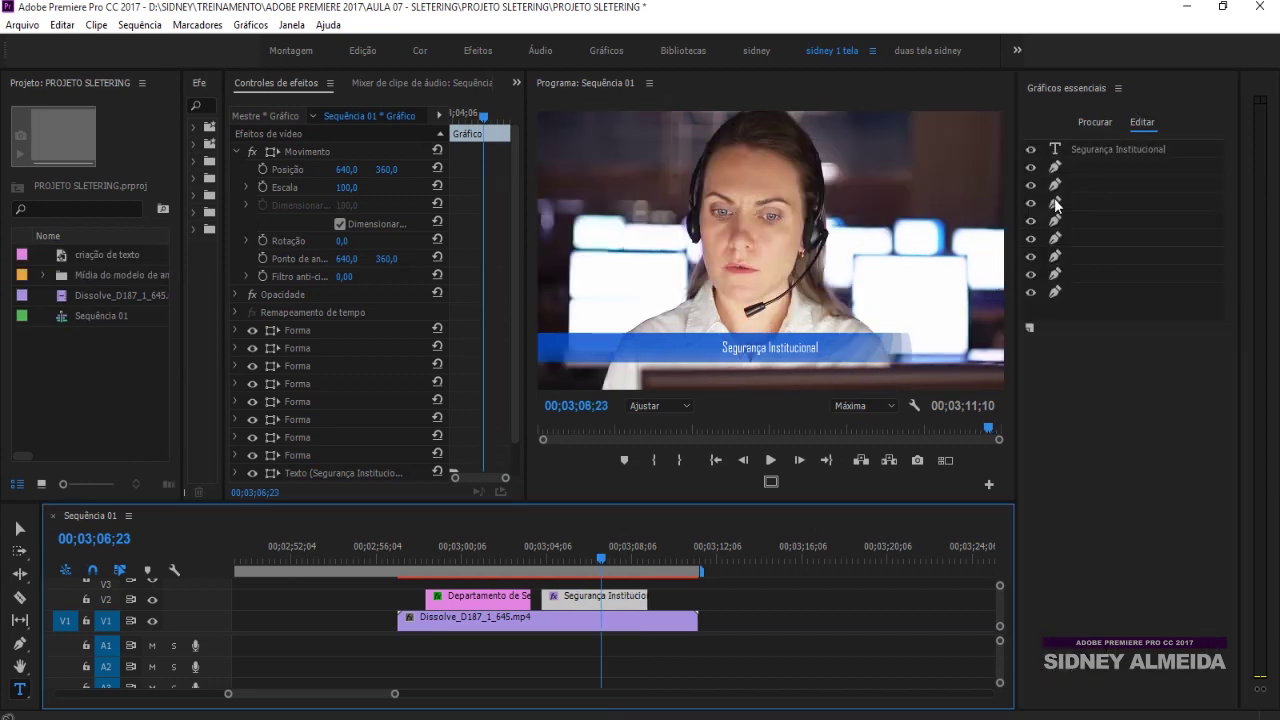
# - Play the sequence from an earlier point and stop on the title
pyautogui.click(604, 558)
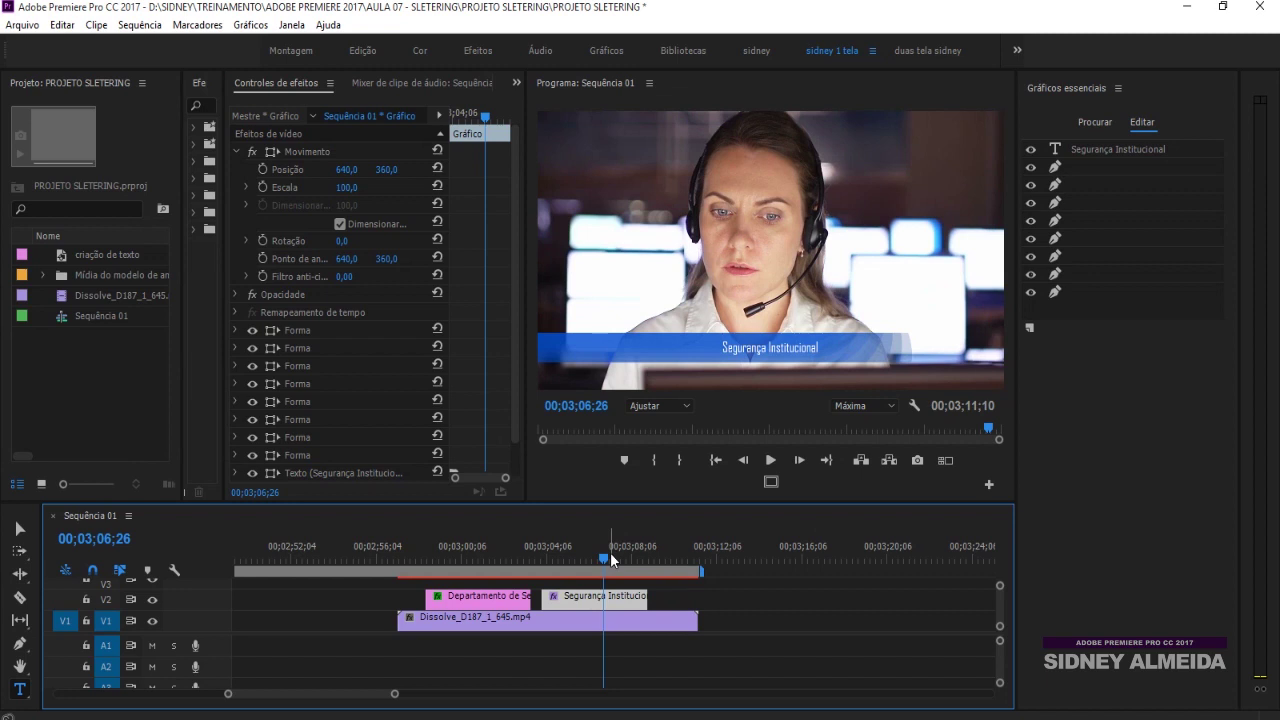
pyautogui.click(436, 563)
pyautogui.press('space')
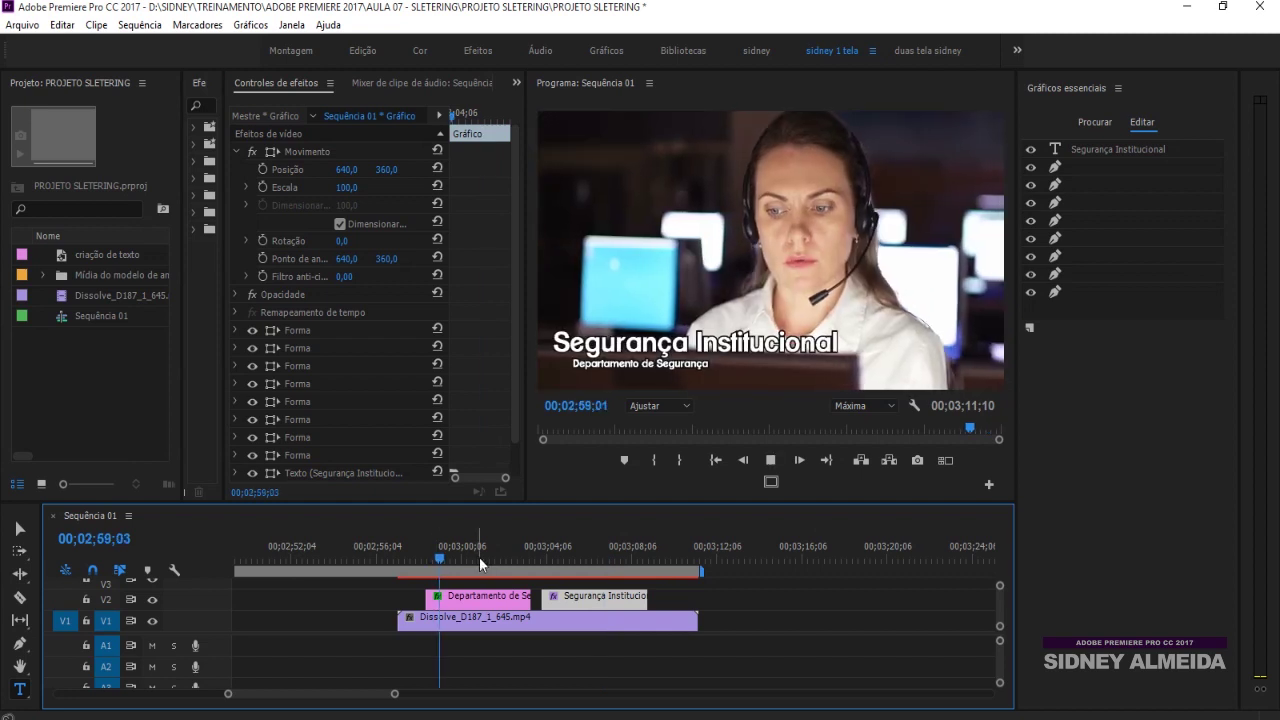
pyautogui.press('space')
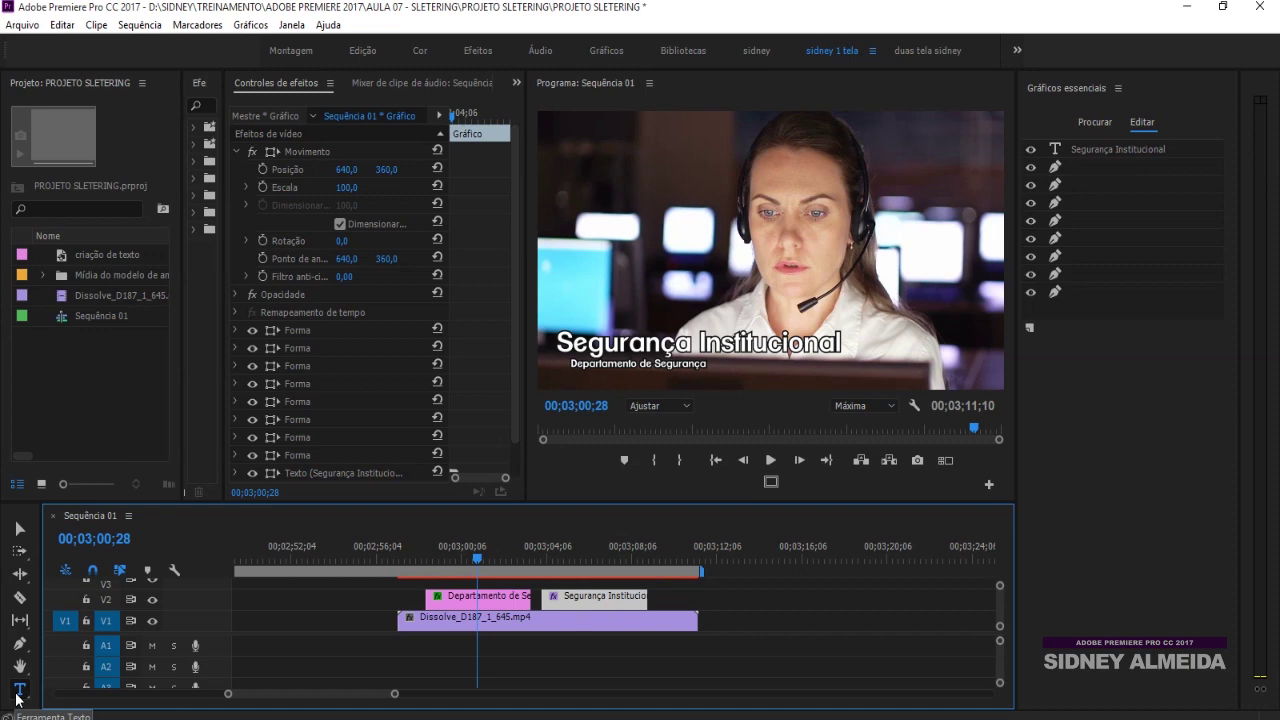
# - Create a new empty legacy title, Título 02, then close the title editor
pyautogui.click(20, 25)
pyautogui.moveTo(43, 46)
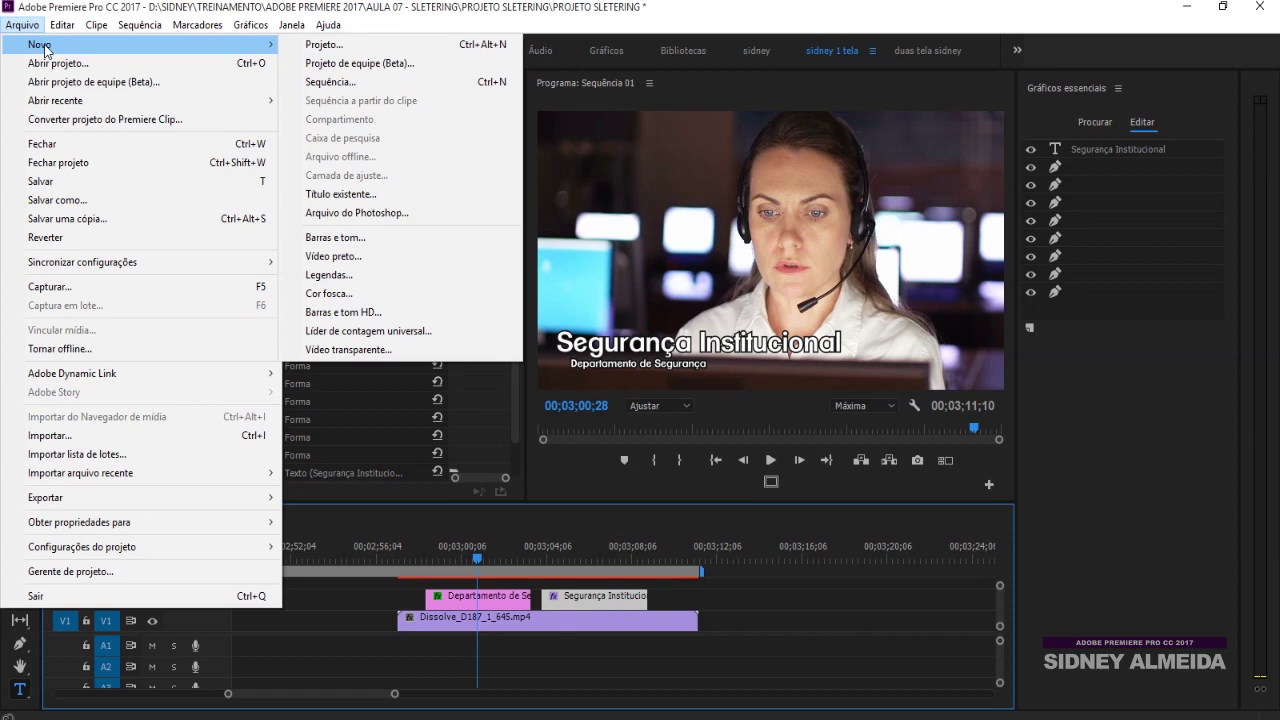
pyautogui.click(355, 197)
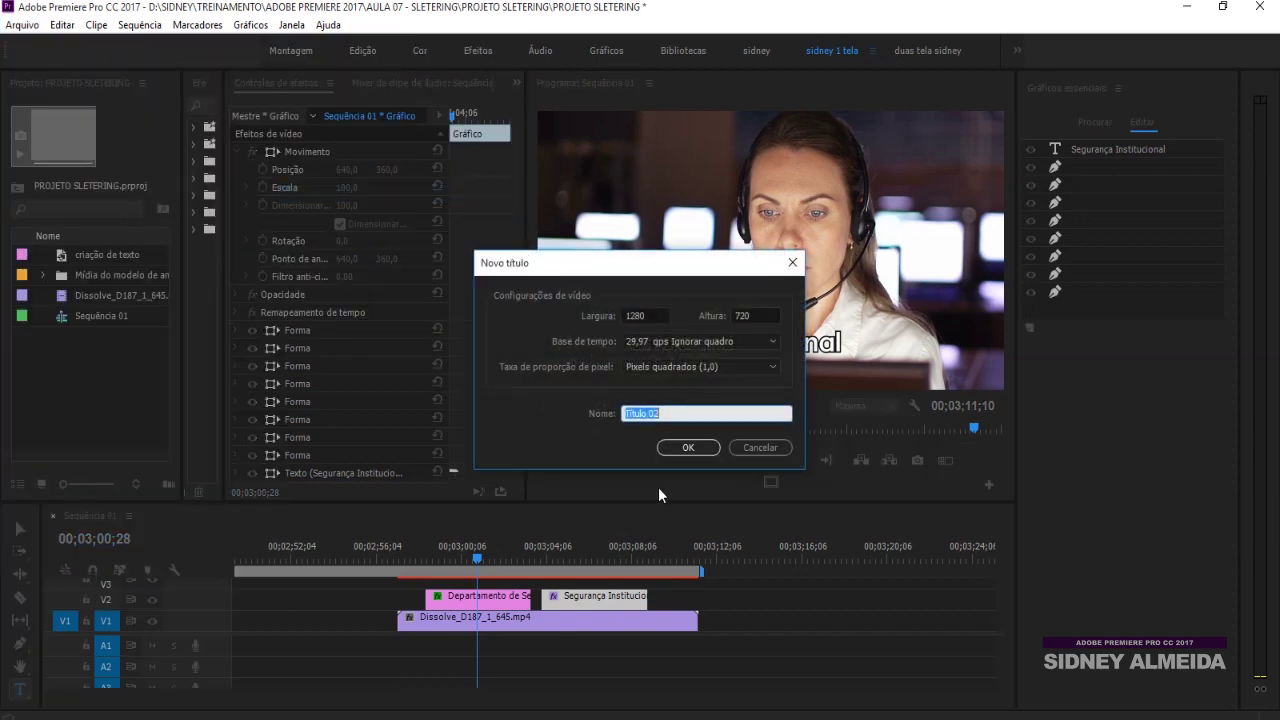
pyautogui.click(680, 447)
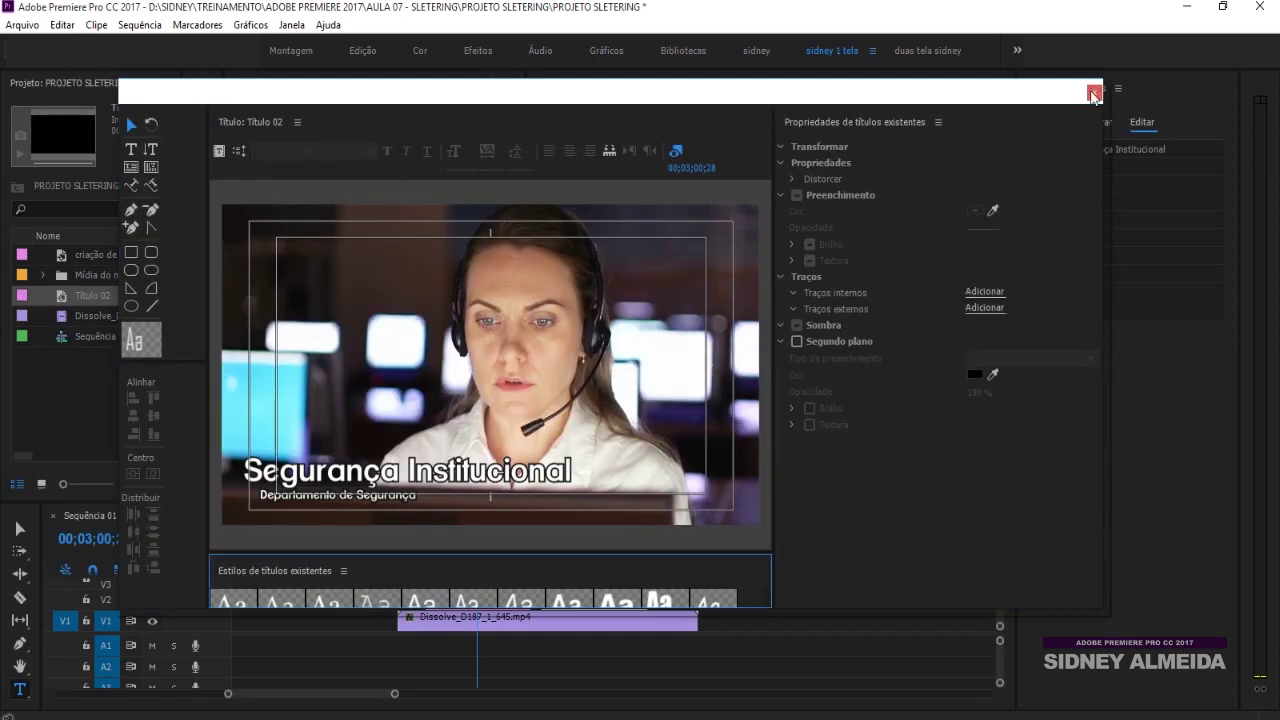
pyautogui.click(1094, 92)
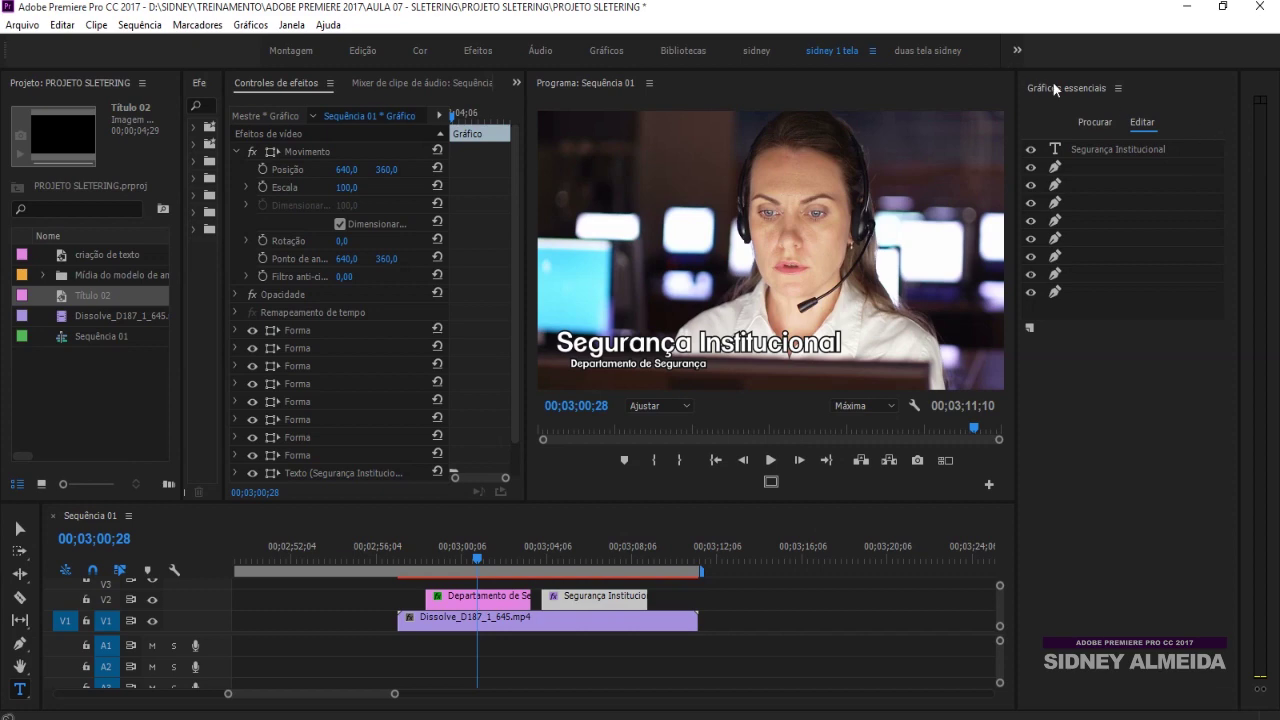
# - Play from just before the lower-third to watch the blue Segurança Institucional banner animate in
pyautogui.click(597, 558)
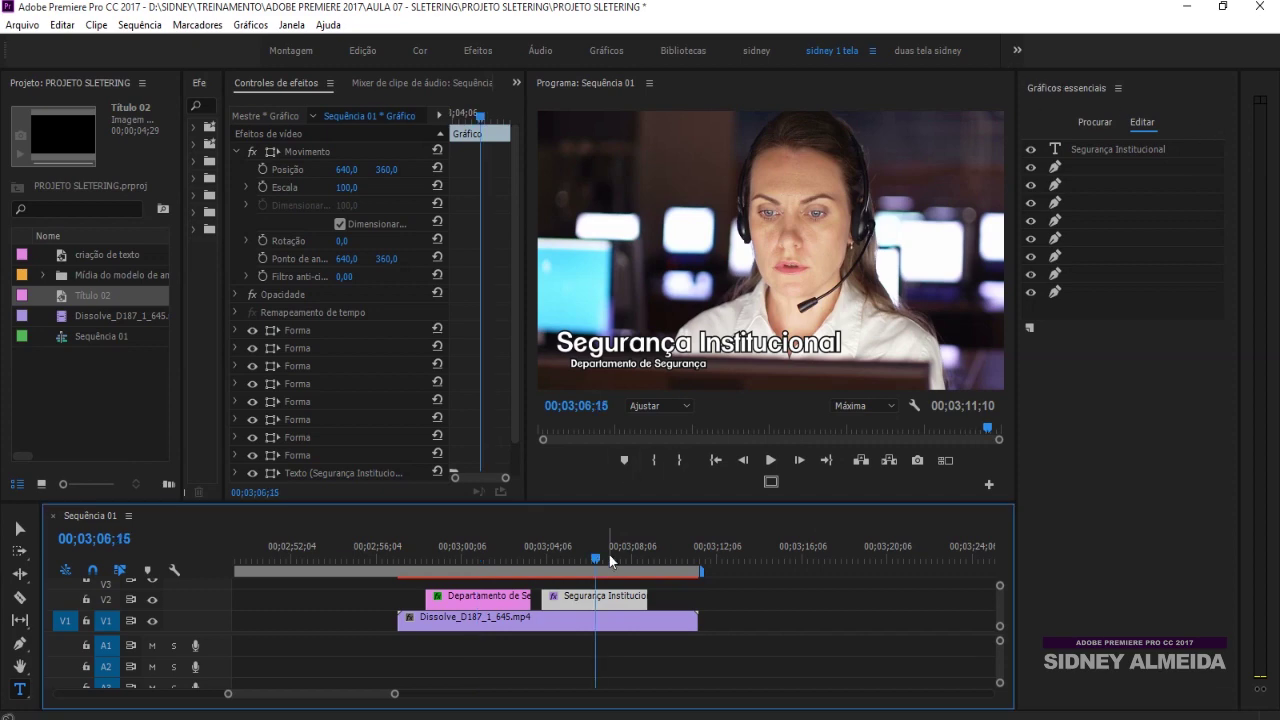
pyautogui.press('space')
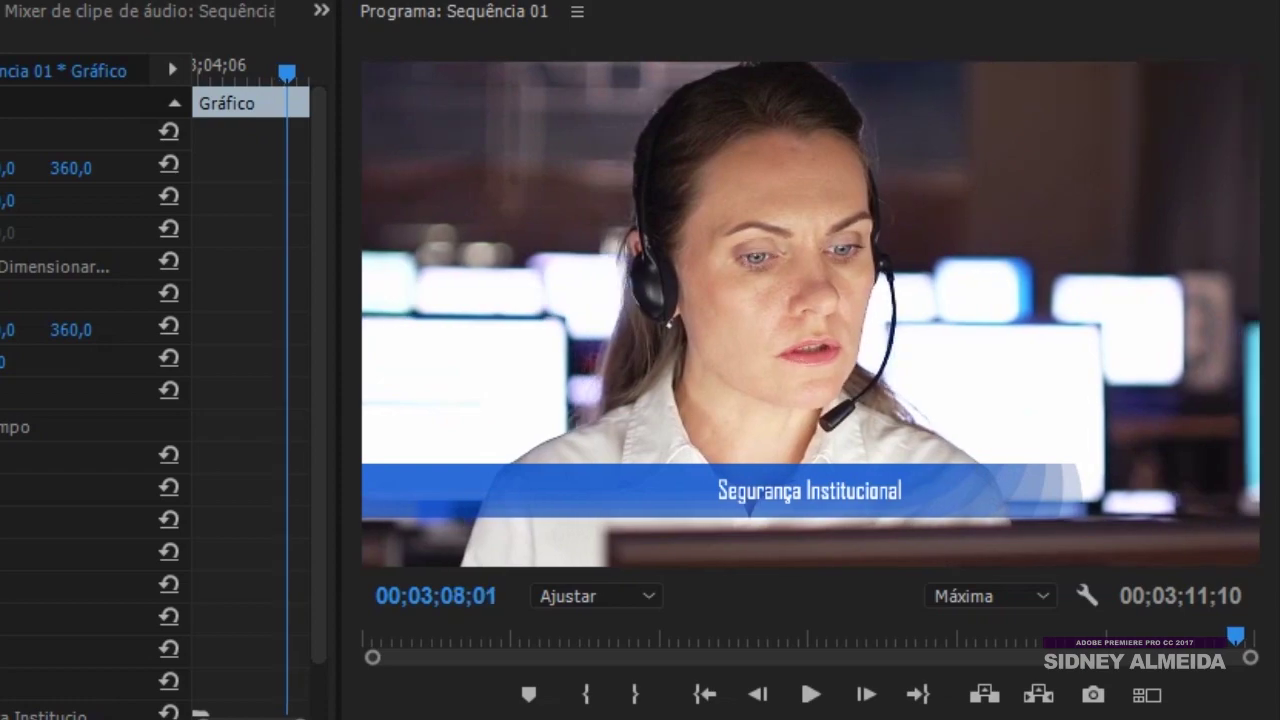